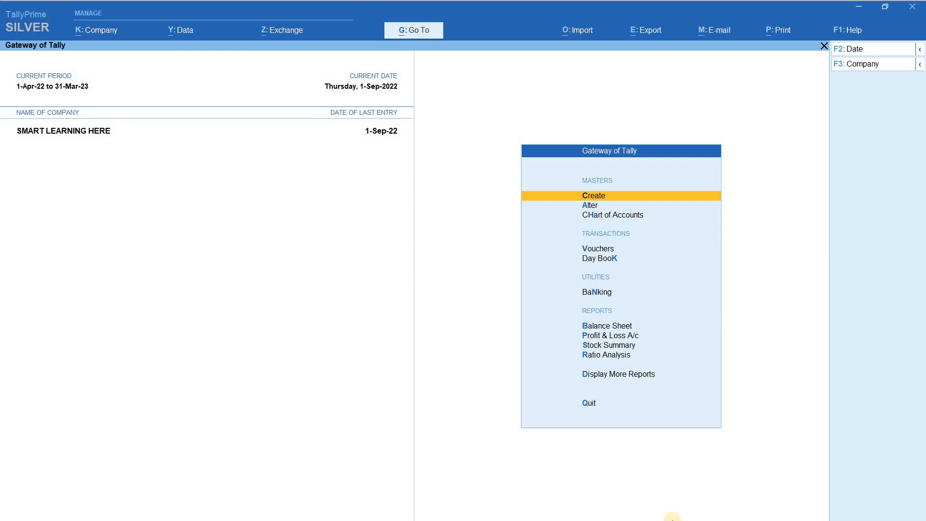
# Open the company features, keep Goods and Services Tax enabled, and open the Dehli Registration for alteration
pyautogui.press('F11')
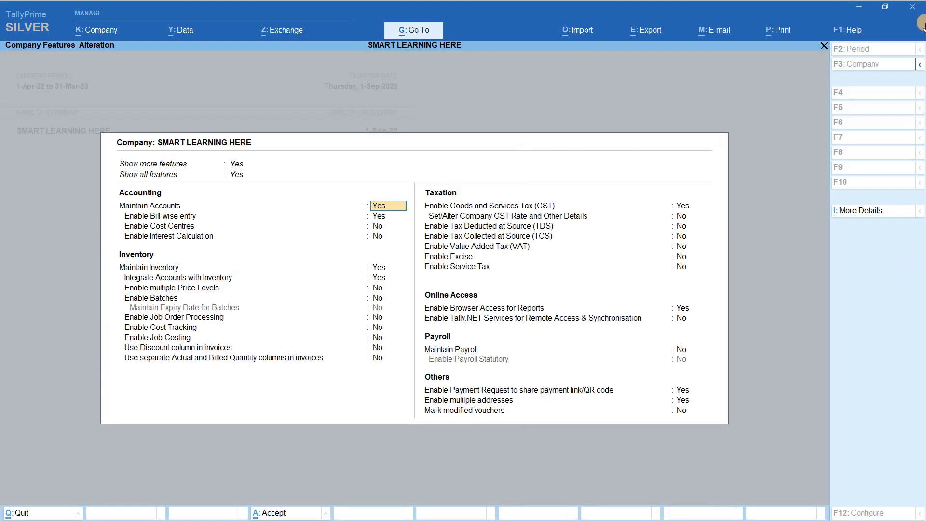
pyautogui.click(684, 209)
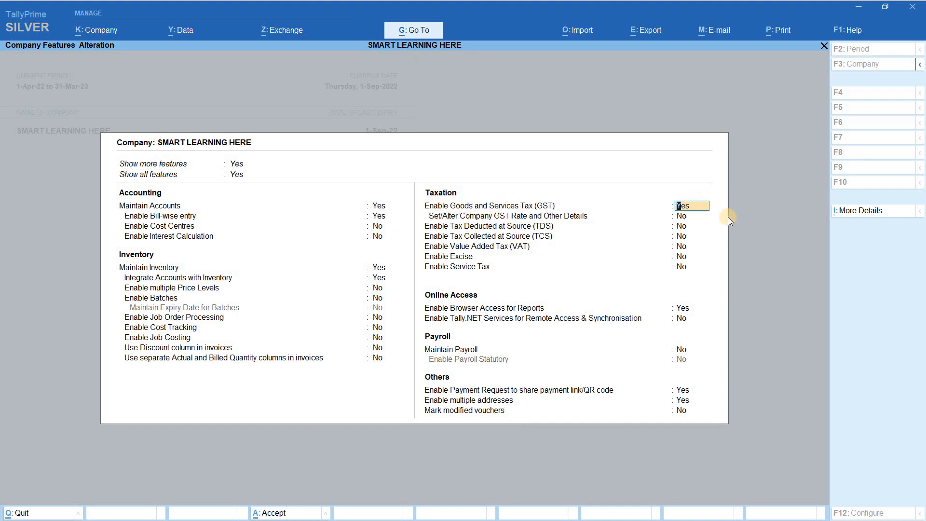
pyautogui.press('Return')
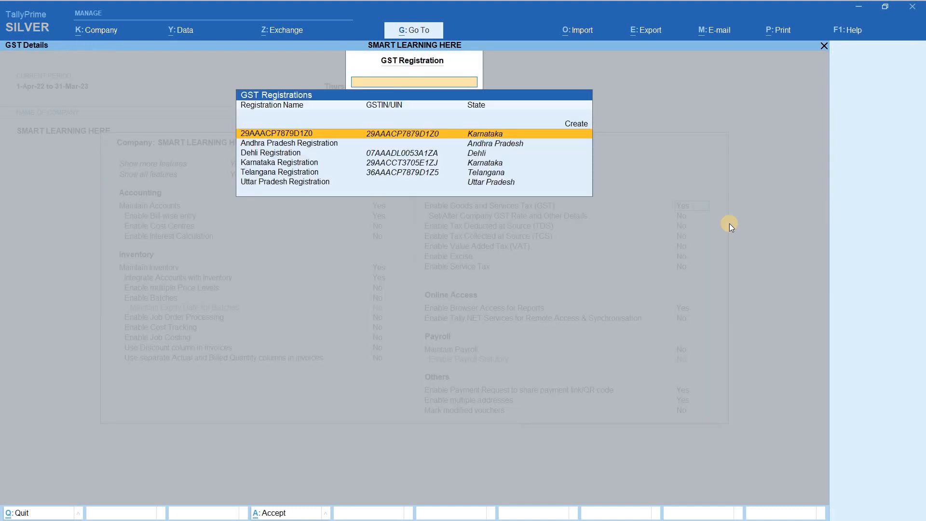
pyautogui.click(321, 144)
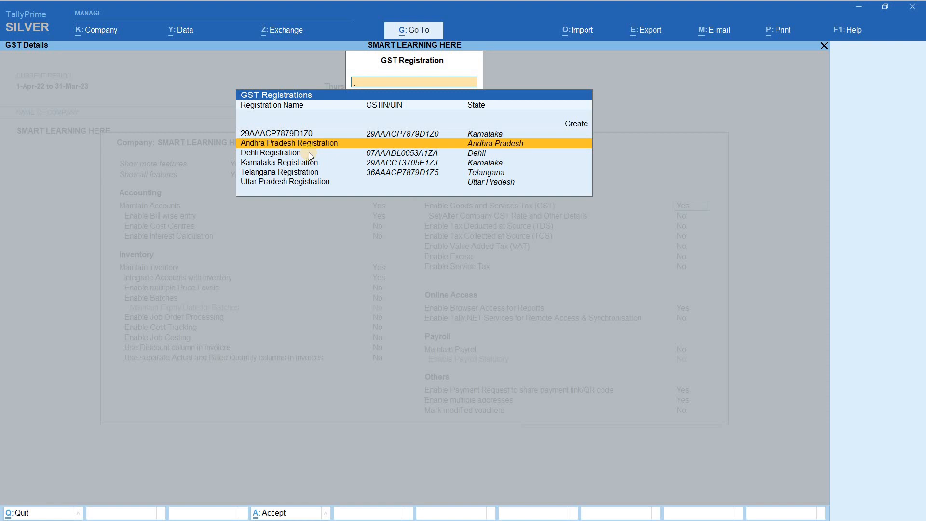
pyautogui.click(374, 191)
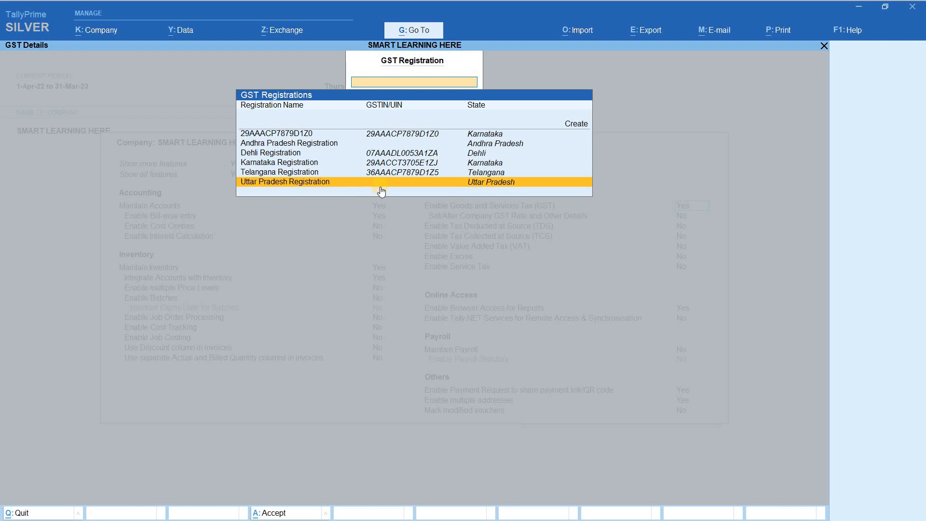
pyautogui.click(470, 153)
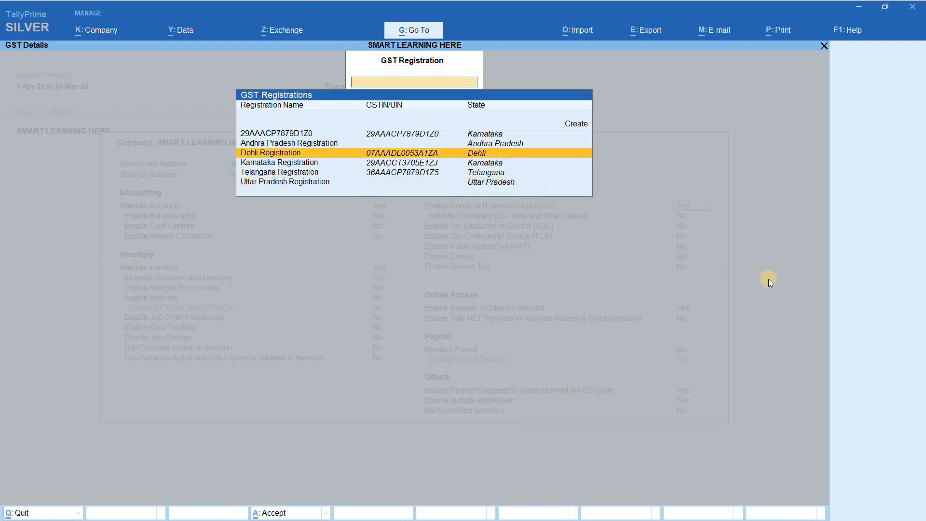
pyautogui.press('Return')
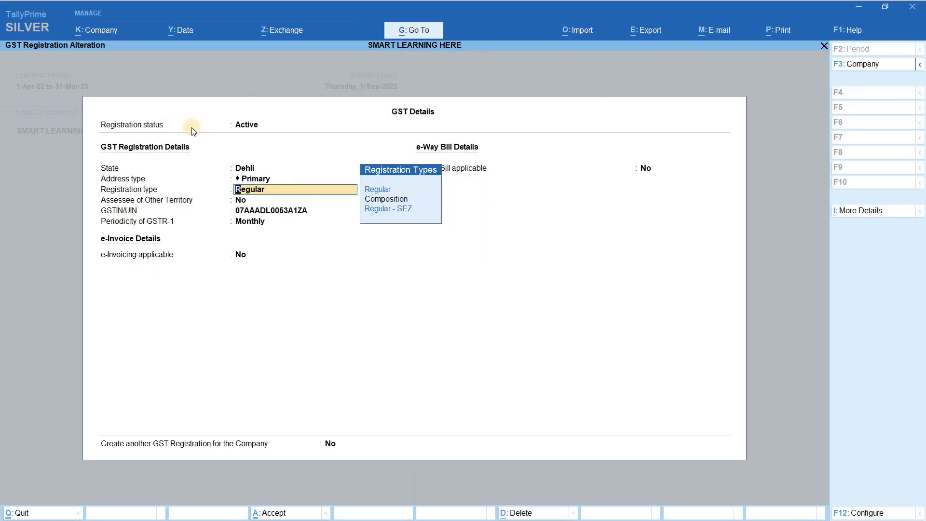
# Try setting the Dehli registration's status to Inactive and review the effective date choices for the revised GST details
pyautogui.click(251, 126)
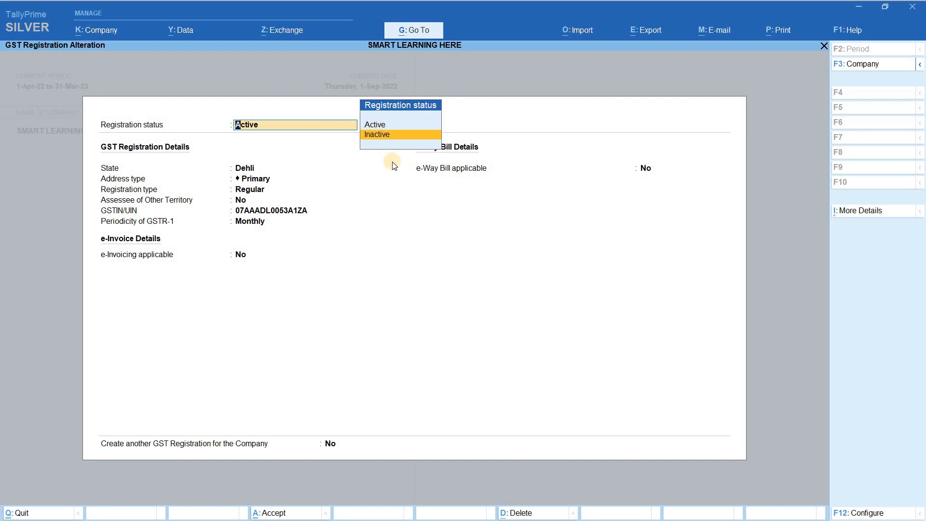
pyautogui.press('Return')
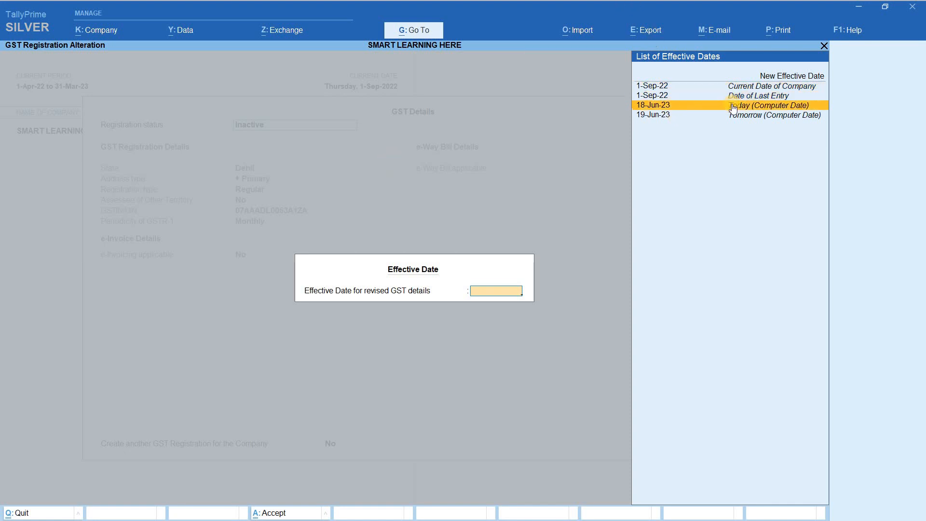
pyautogui.press('Down')
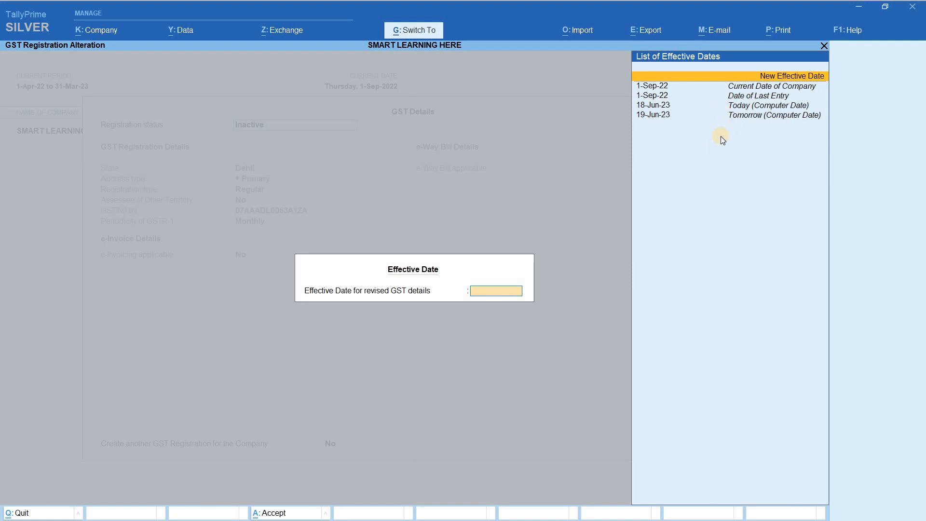
pyautogui.press('Return')
pyautogui.press('Up')
pyautogui.press('Return')
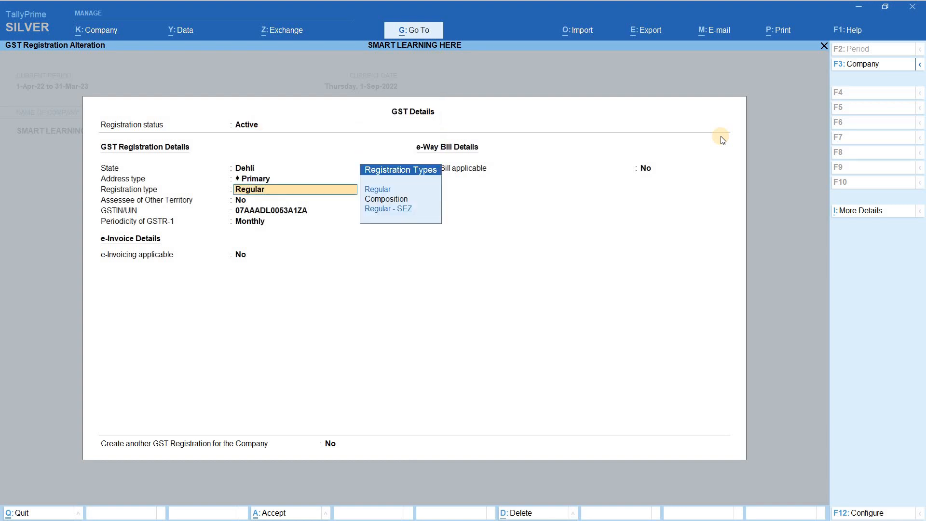
# Keep the remaining Dehli registration details, set Create another GST Registration for the Company to Yes, and accept
pyautogui.press('Return')
pyautogui.press('Return')
pyautogui.press('Return')
pyautogui.press('Return')
pyautogui.press('Return')
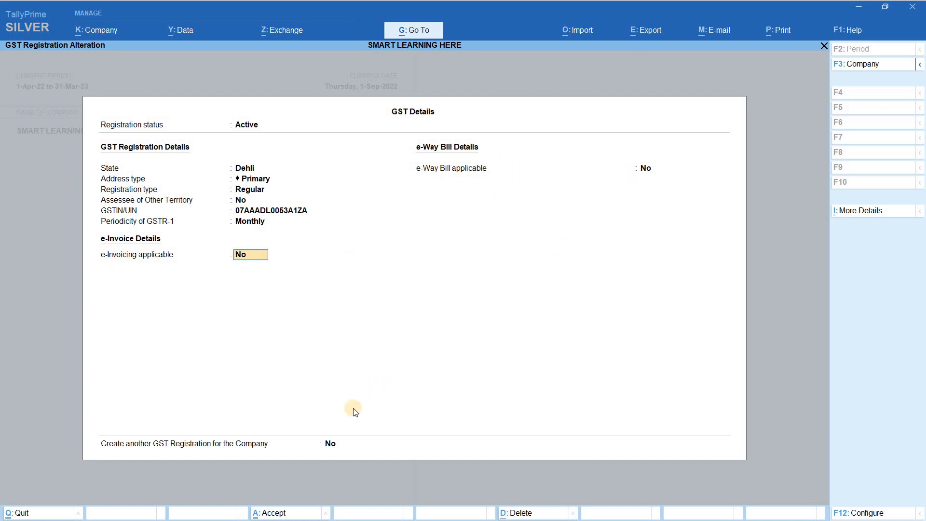
pyautogui.click(333, 444)
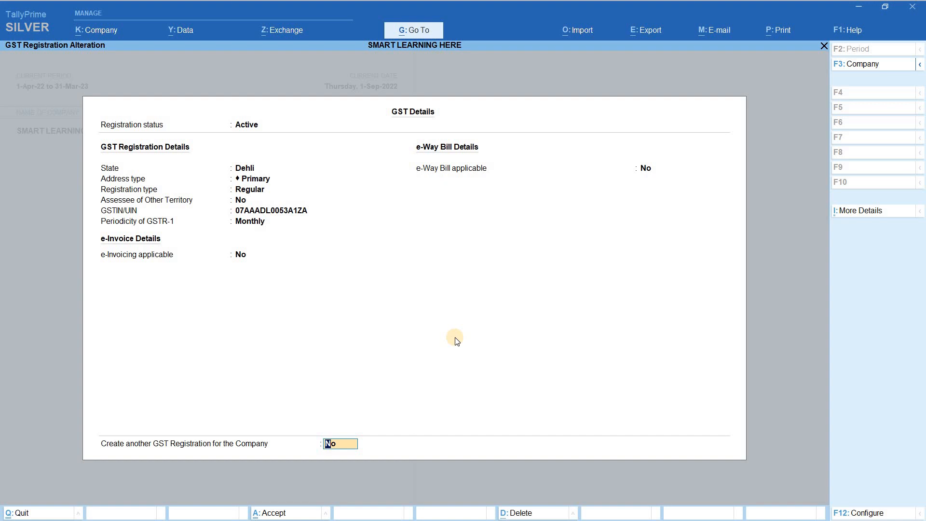
pyautogui.write('y')
pyautogui.press('Return')
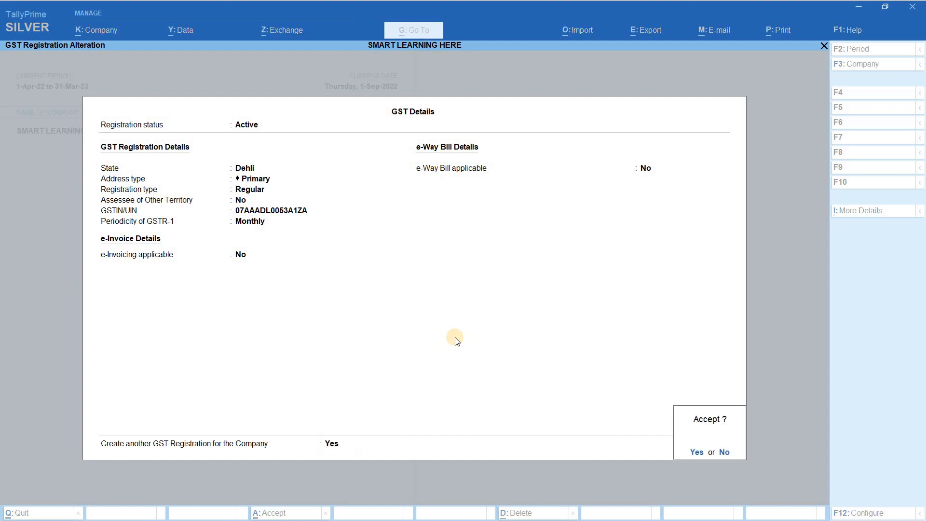
pyautogui.press('Return')
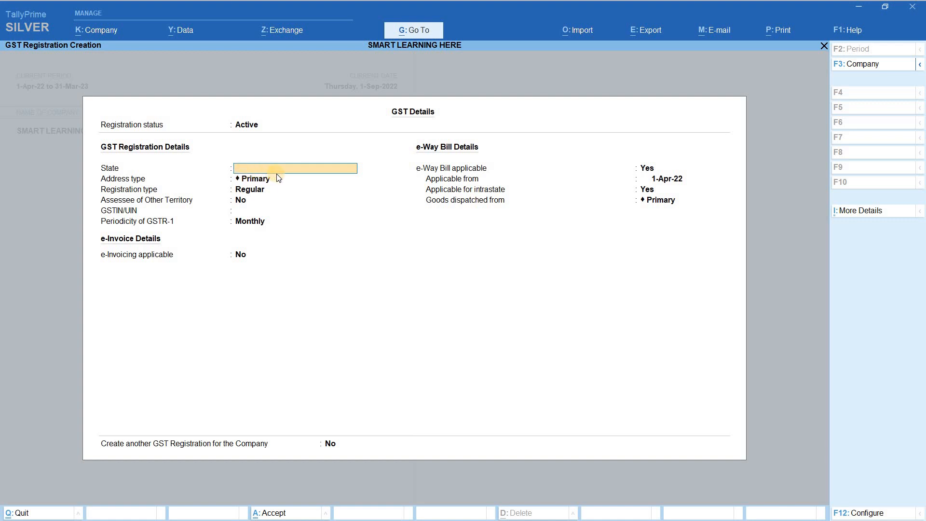
# Enter Delhi as the new GST registration's state and keep Primary as the address type
pyautogui.write('Delhi')
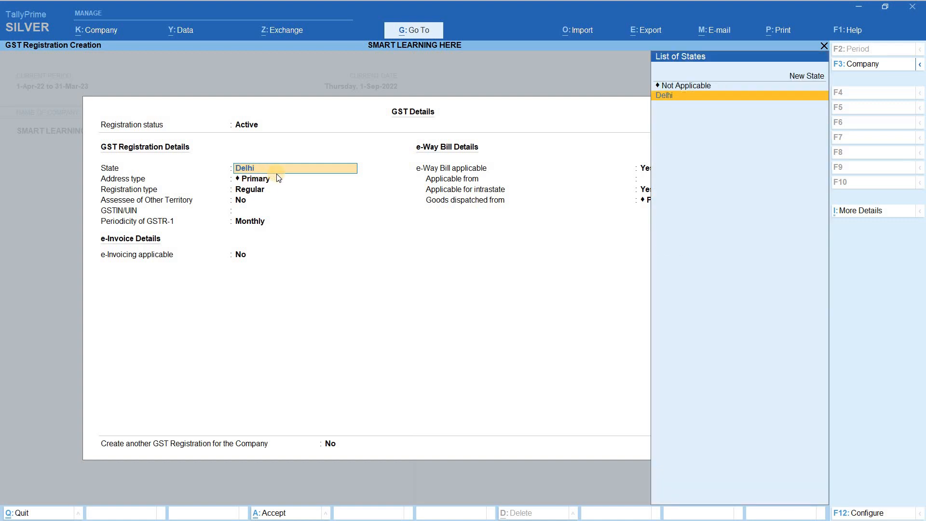
pyautogui.press('Return')
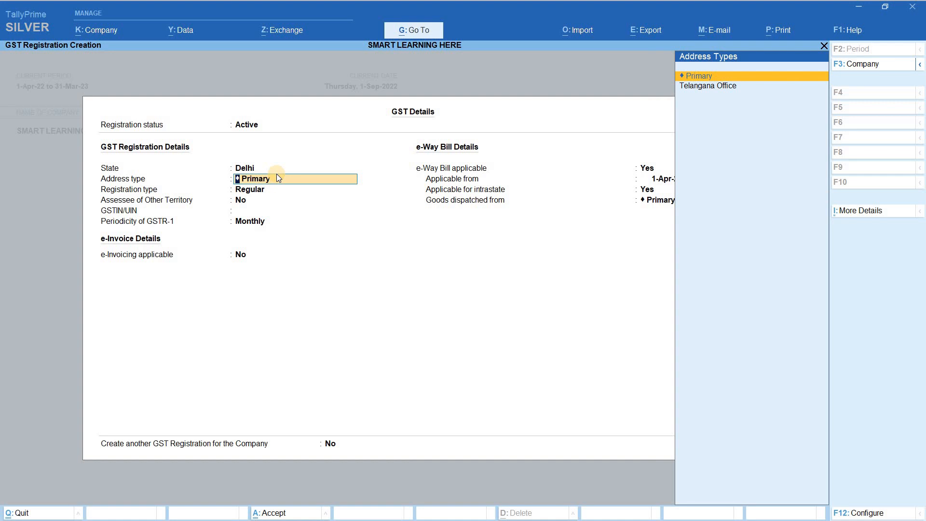
pyautogui.press('Return')
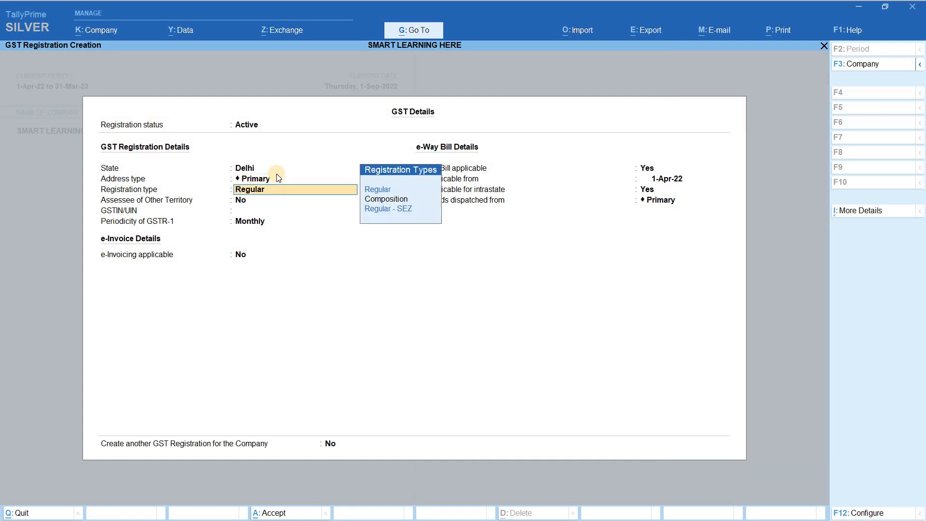
# Review the registration types, keep Regular with Assessee of Other Territory at No, and skip the GSTIN to reach the GSTR-1 periodicity
pyautogui.press('Down')
pyautogui.press('Down')
pyautogui.press('Up')
pyautogui.press('Up')
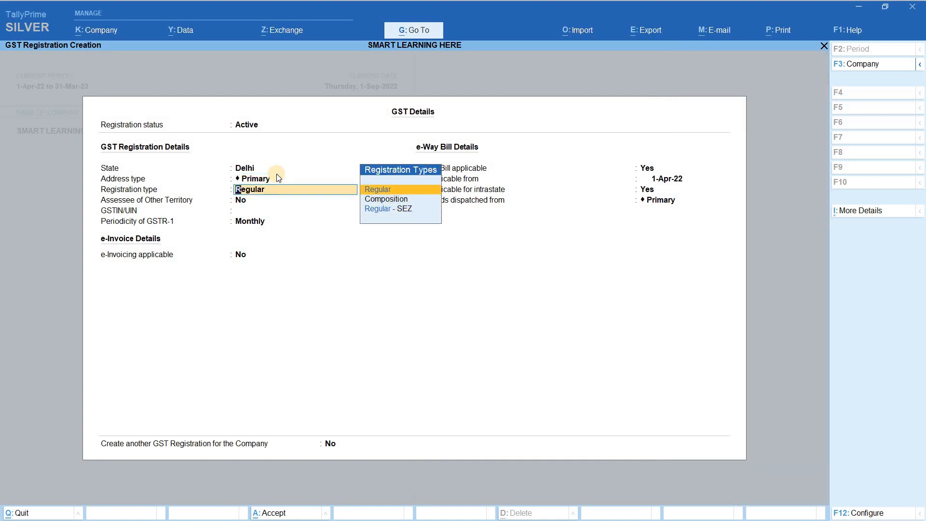
pyautogui.press('Down')
pyautogui.press('Down')
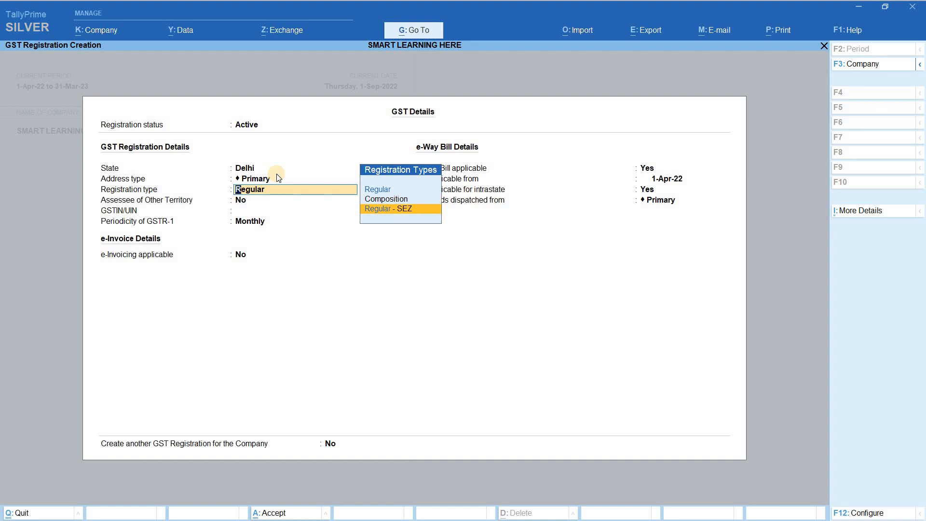
pyautogui.press('Up')
pyautogui.press('Up')
pyautogui.hotkey('shift', 'Tab')
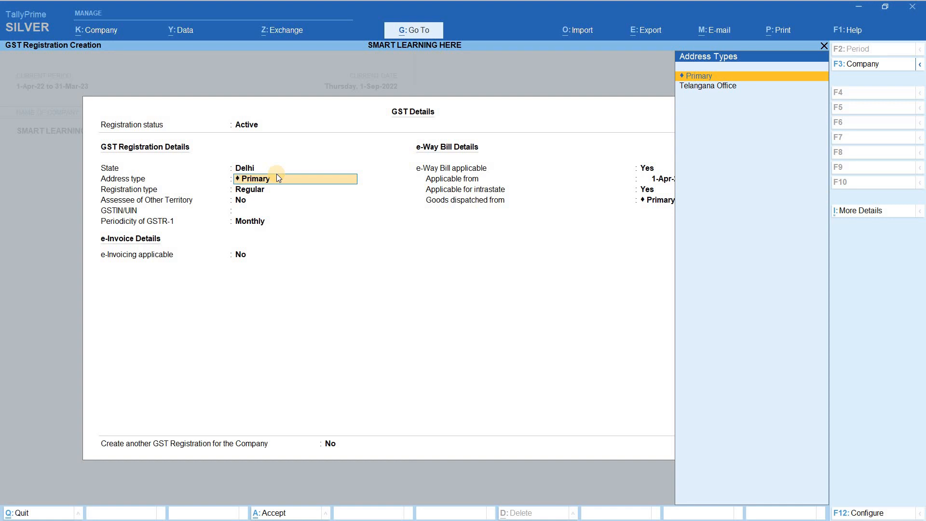
pyautogui.press('Return')
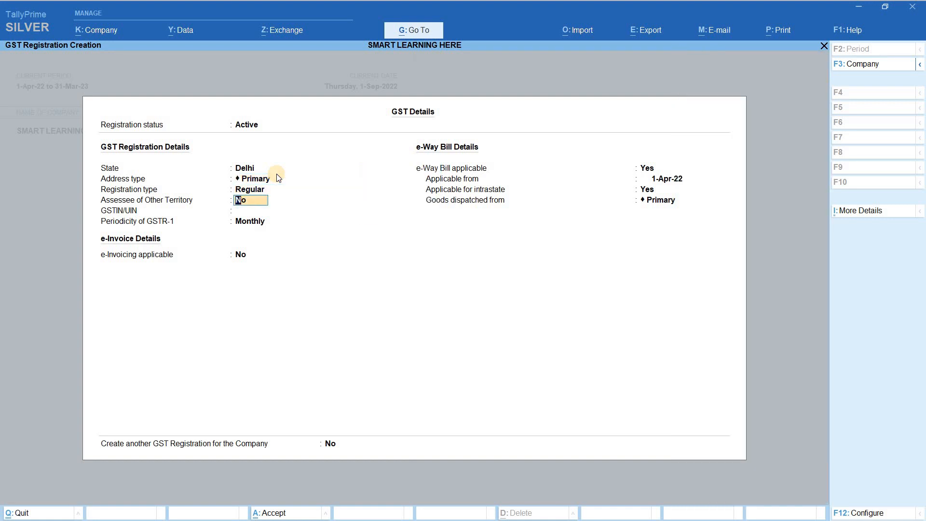
pyautogui.press('Return')
pyautogui.press('Return')
pyautogui.press('Return')
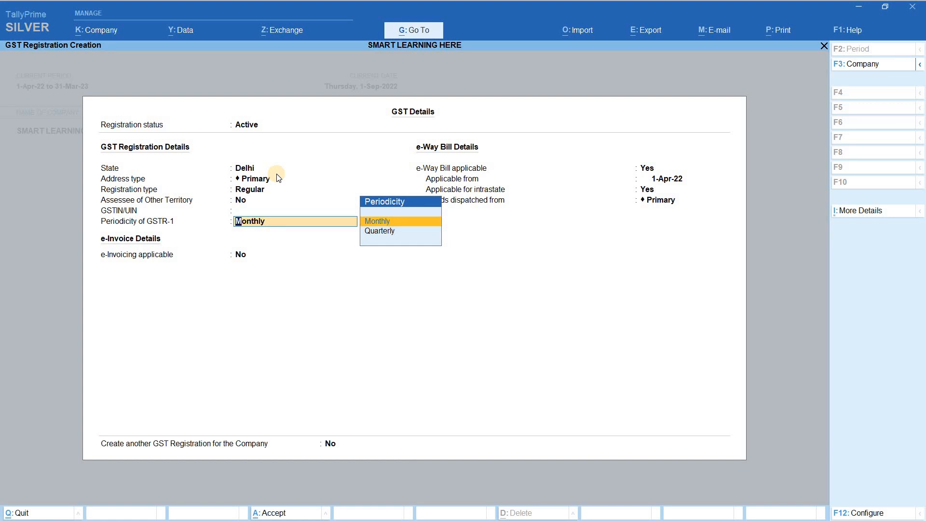
# Leave the new GST registration form and close the list of GST registrations
pyautogui.hotkey('ctrl', 'a')
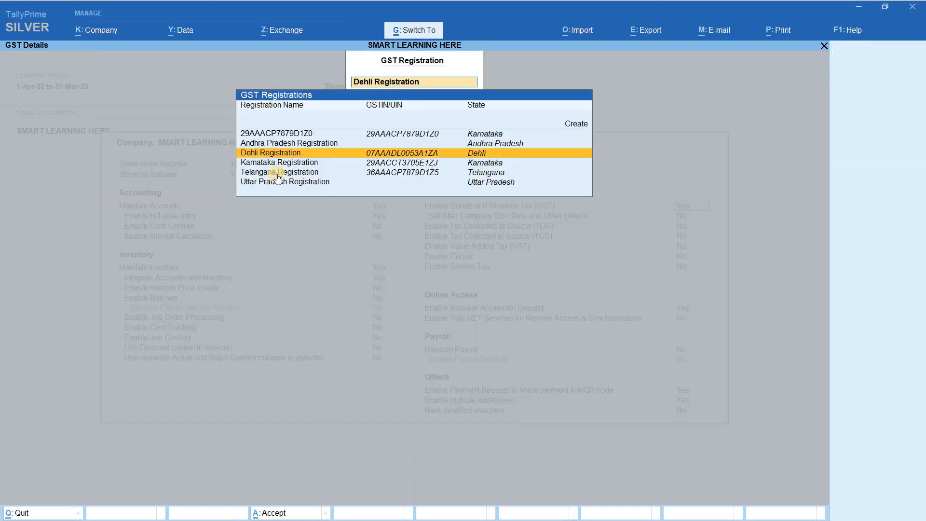
pyautogui.press('Up')
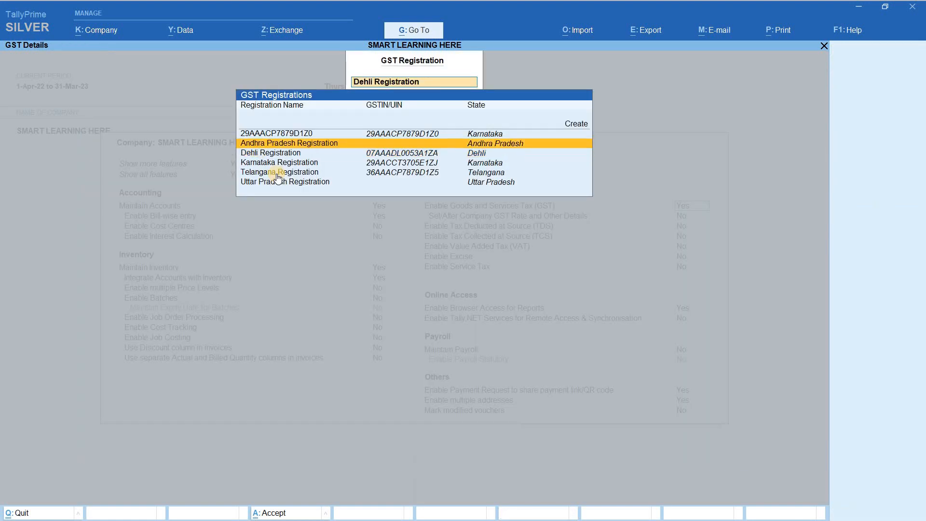
pyautogui.press('Up')
pyautogui.press('Up')
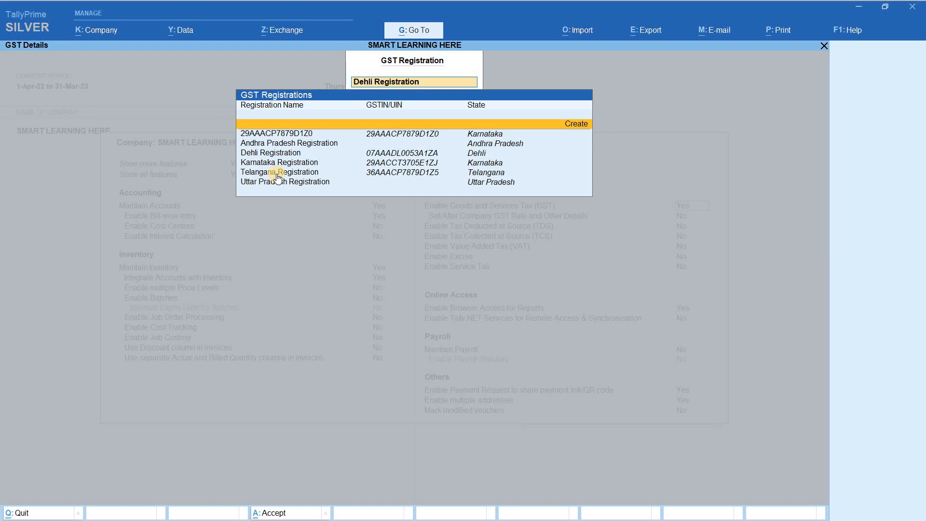
pyautogui.press('Escape')
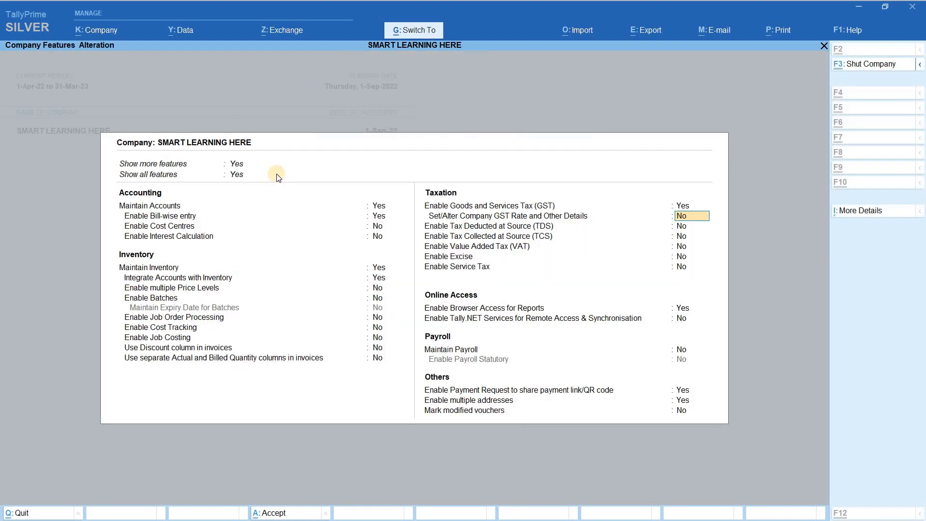
# Set Set/Alter Company GST Rate and Other Details to Yes and accept the GST details and company features
pyautogui.write('y')
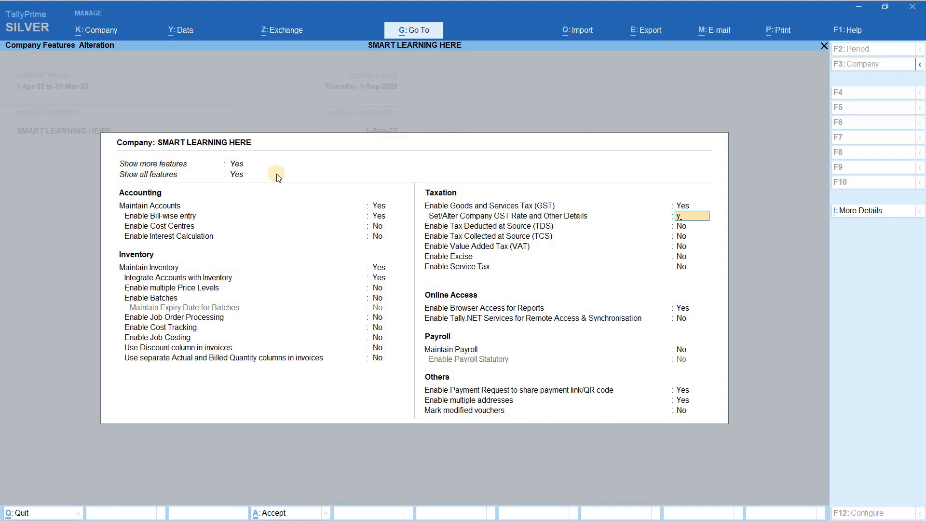
pyautogui.press('Return')
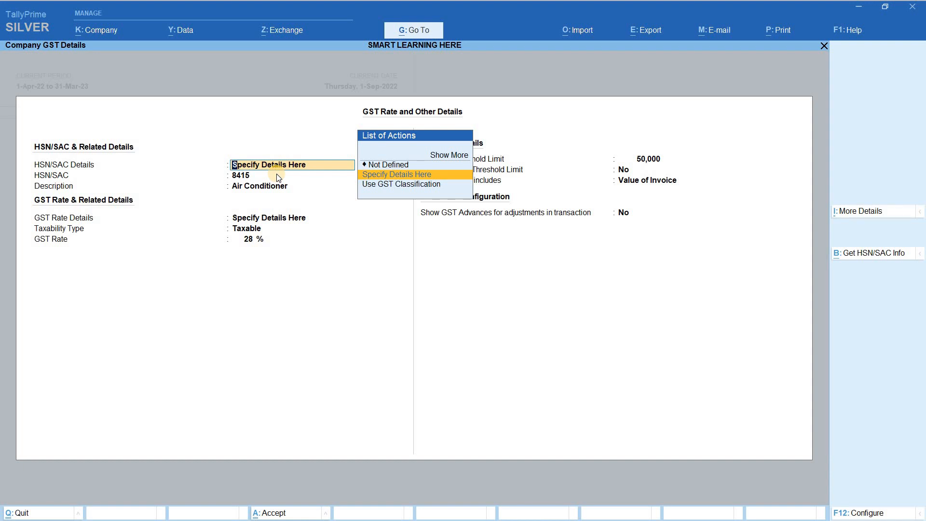
pyautogui.press('ctrl')
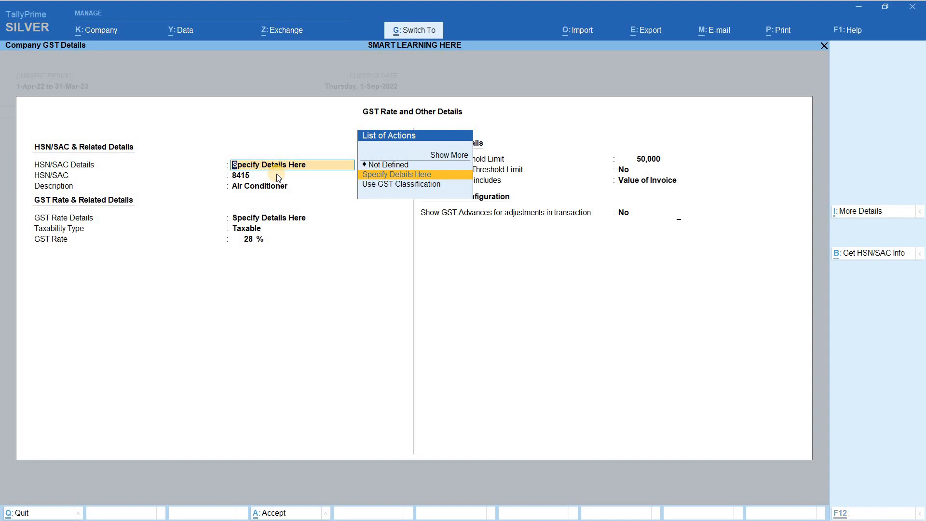
pyautogui.hotkey('ctrl', 'a')
pyautogui.hotkey('ctrl', 'a')
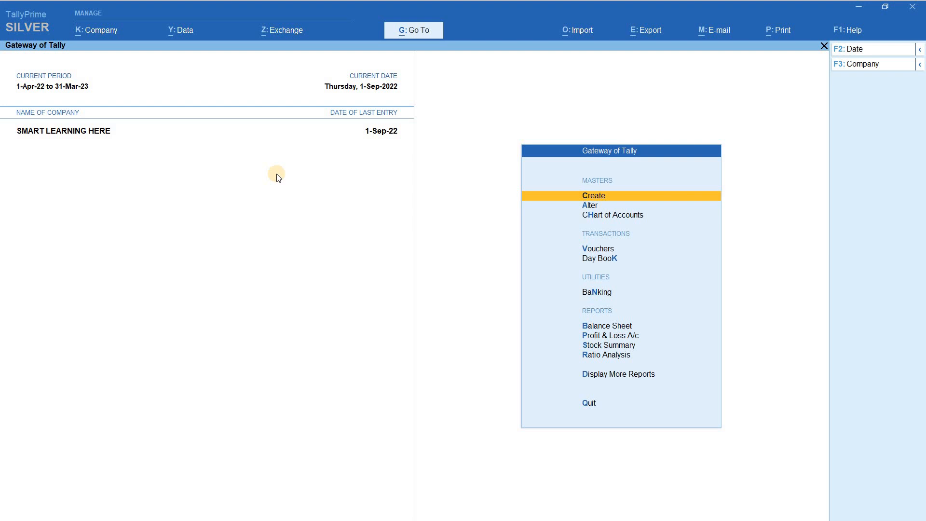
# Open the GST Sales voucher type for alteration
pyautogui.press('Down')
pyautogui.press('Return')
pyautogui.press('Down')
pyautogui.press('Down')
pyautogui.press('Down')
pyautogui.press('Down')
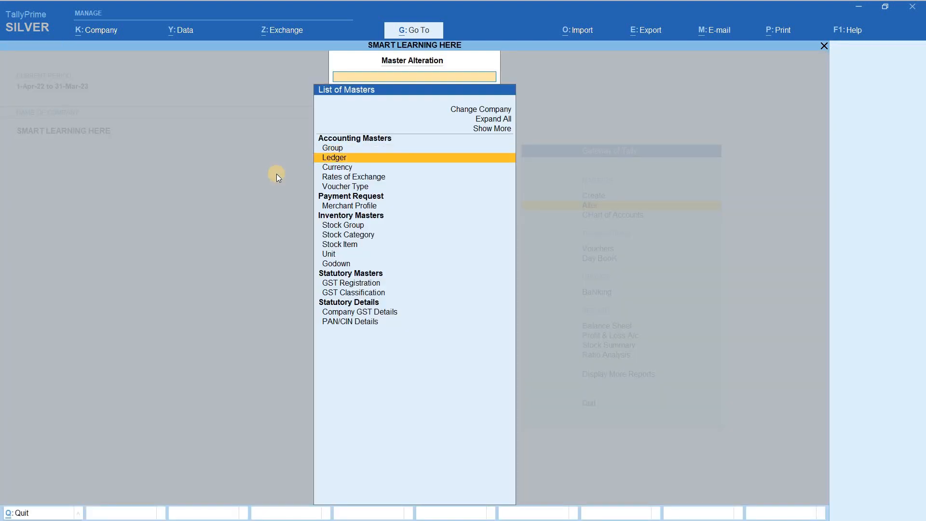
pyautogui.press('Return')
pyautogui.write('Gst')
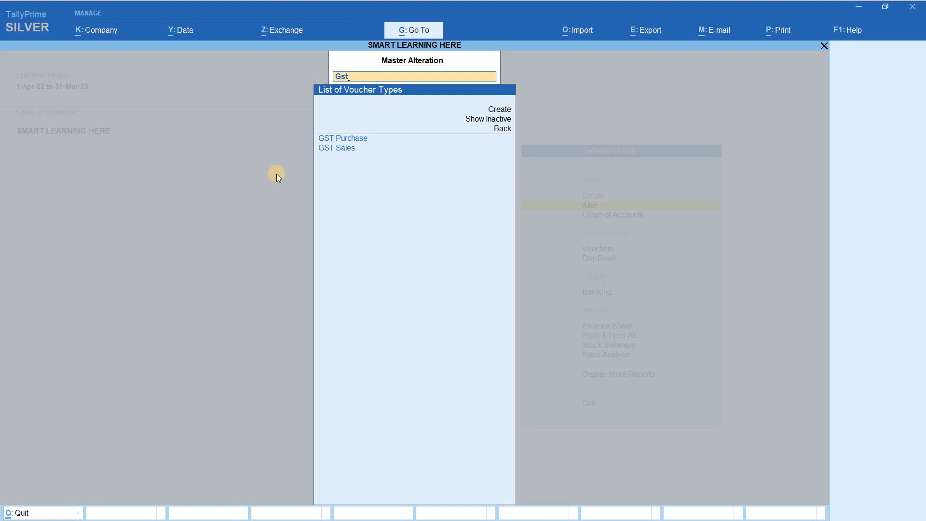
pyautogui.press('Down')
pyautogui.press('Down')
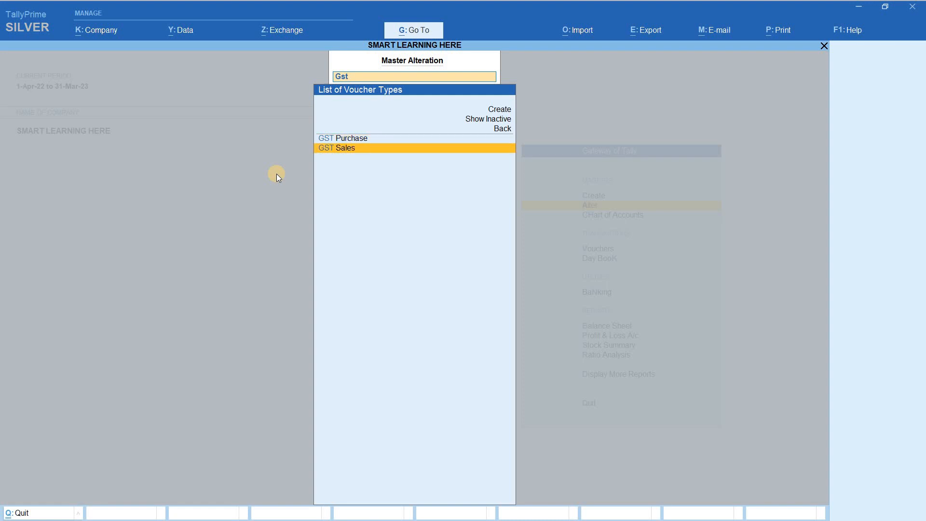
pyautogui.press('Return')
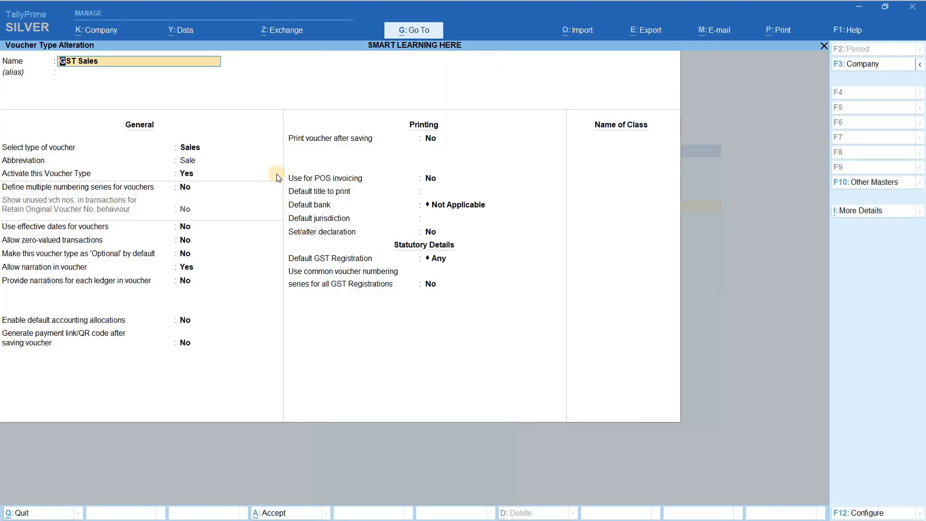
# Review the GST Sales voucher type's general settings and the registrations available as Default GST Registration
pyautogui.press('Return')
pyautogui.press('Return')
pyautogui.press('Return')
pyautogui.press('Return')
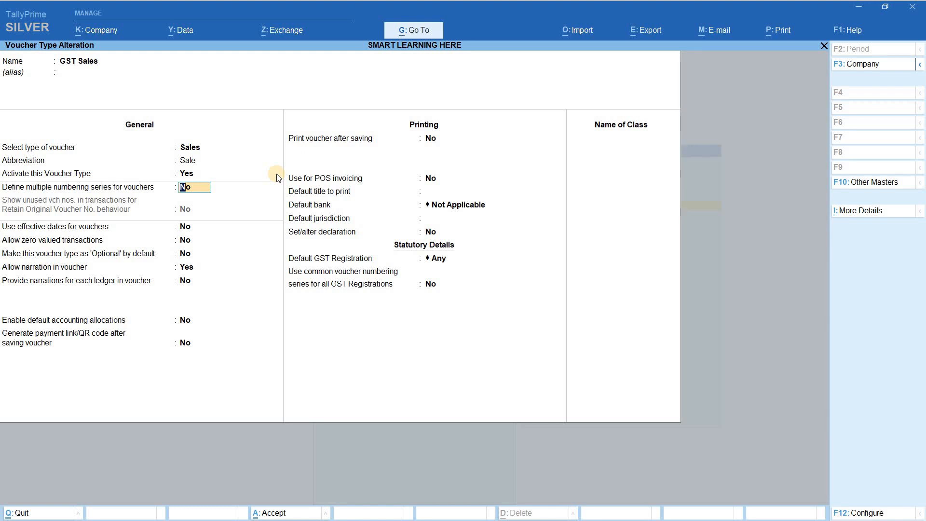
pyautogui.click(436, 263)
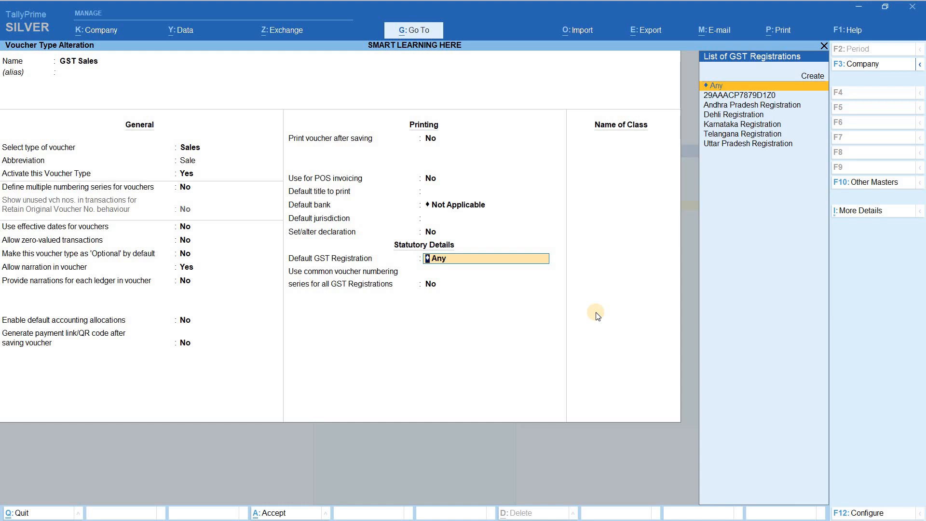
# Enable Define multiple numbering series for vouchers in the voucher type's configuration and accept the configuration
pyautogui.click(186, 186)
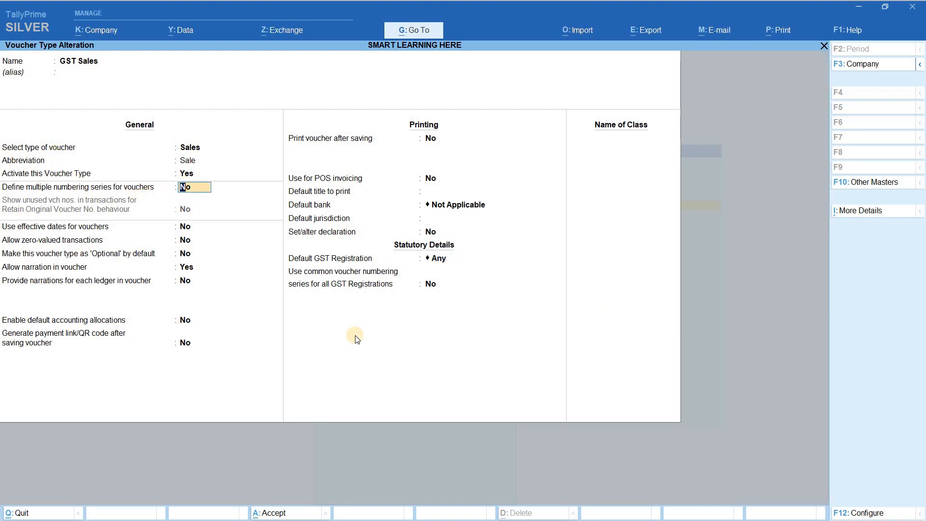
pyautogui.write('y')
pyautogui.press('F12')
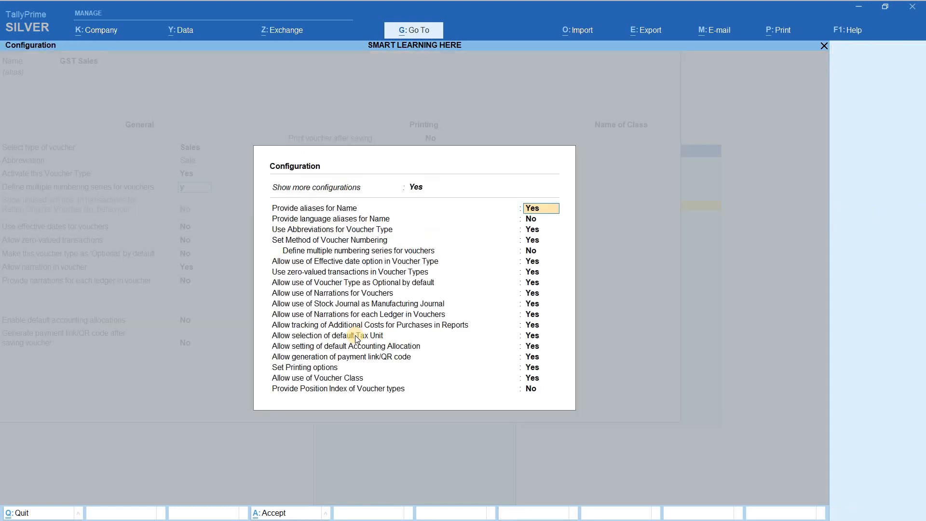
pyautogui.press('Down')
pyautogui.press('Down')
pyautogui.press('Down')
pyautogui.press('Down')
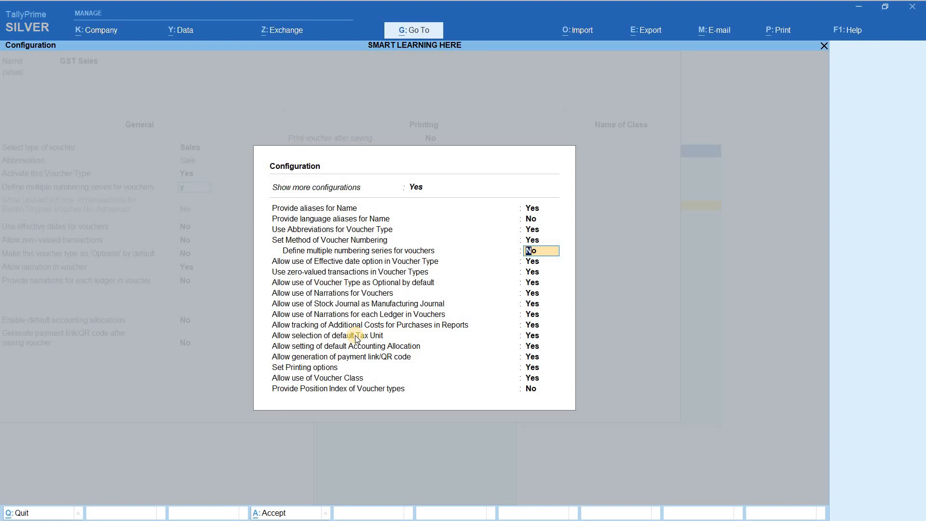
pyautogui.press('Return')
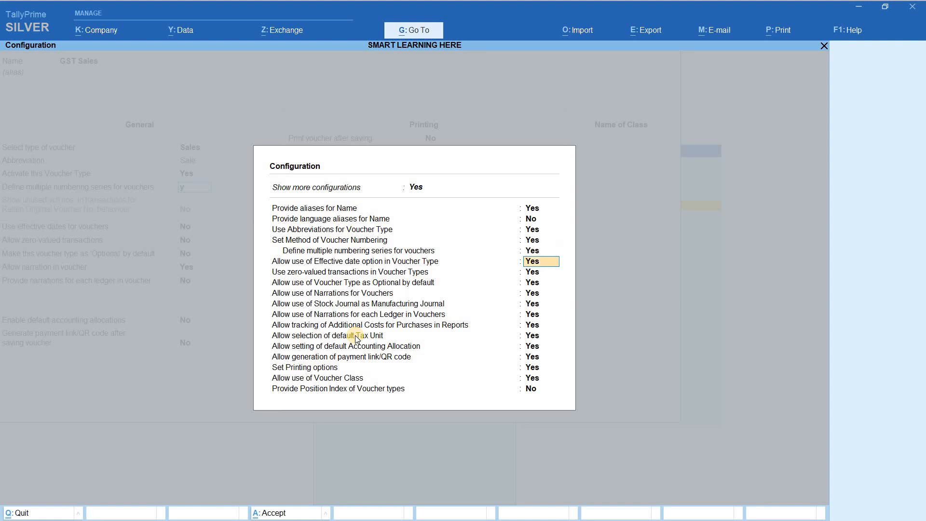
pyautogui.hotkey('ctrl', 'a')
# Set Define multiple numbering series for vouchers to Yes and look through the existing numbering series
pyautogui.write('y')
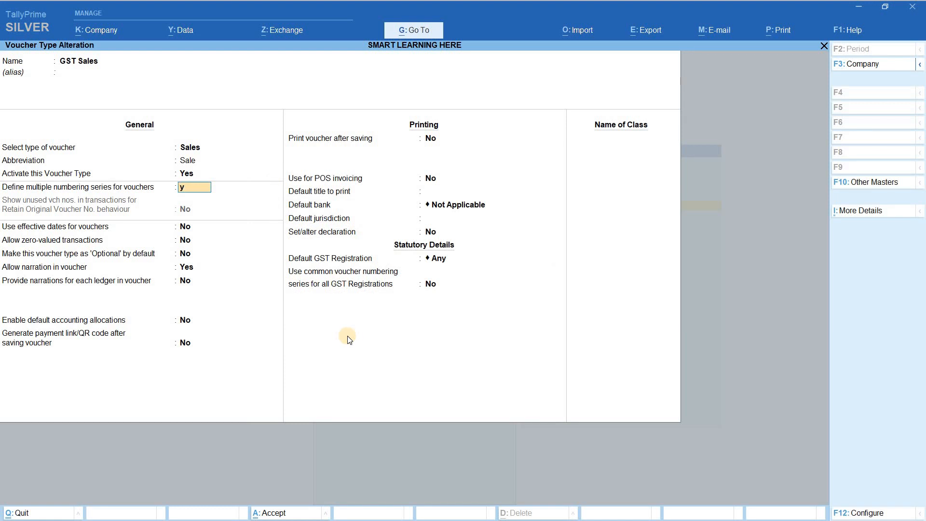
pyautogui.press('Return')
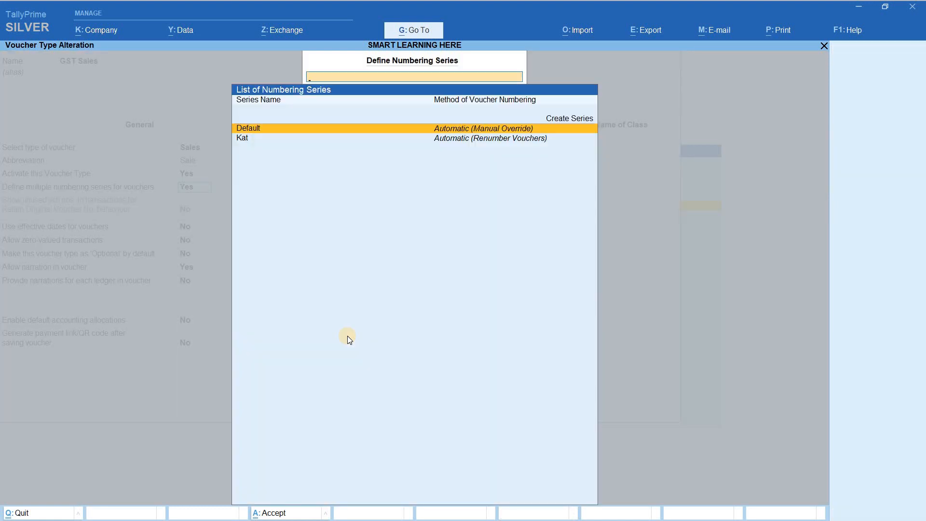
pyautogui.press('Up')
pyautogui.press('Down')
pyautogui.press('Down')
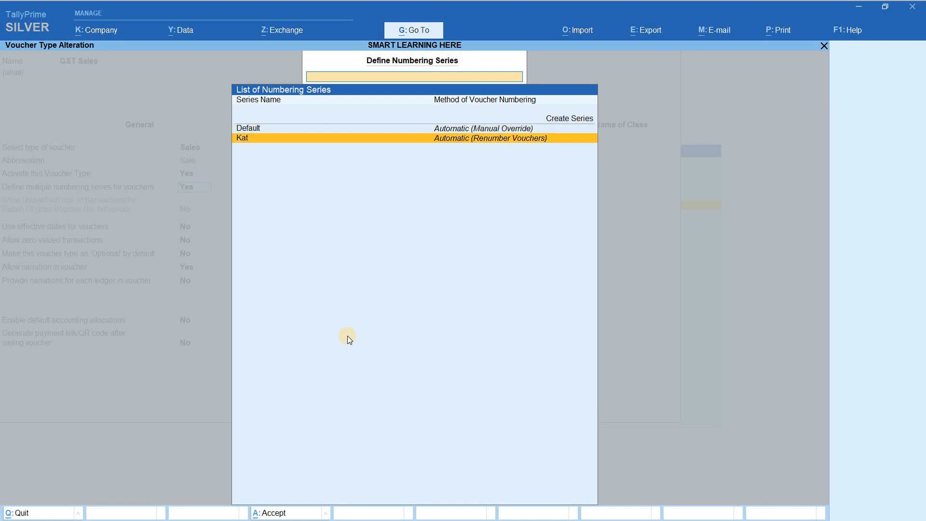
# Start a new numbering series named Uttarp for the GST Sales voucher type
pyautogui.press('Up')
pyautogui.press('Up')
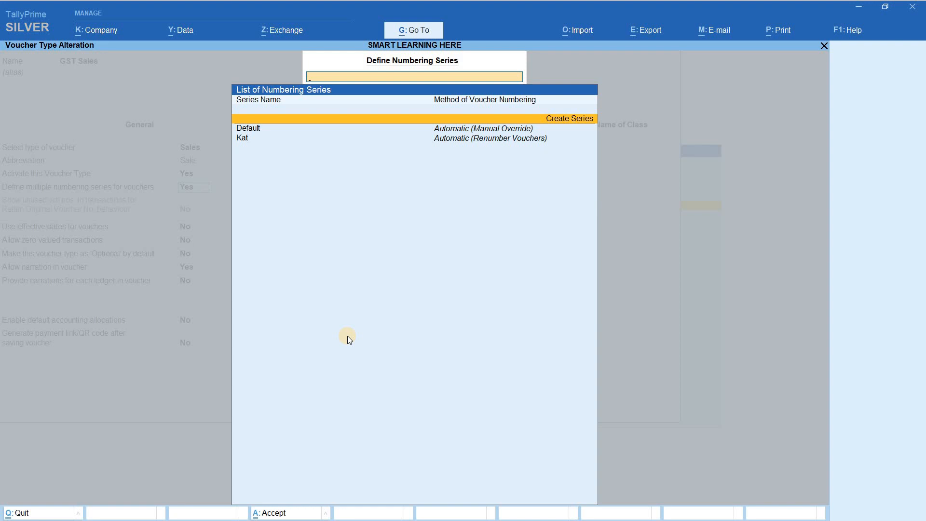
pyautogui.press('Return')
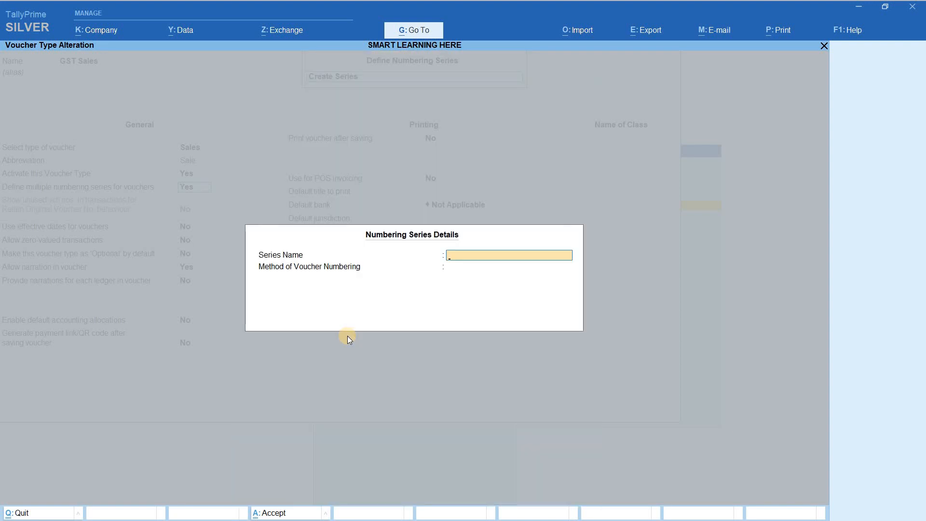
pyautogui.write('Uttarp')
pyautogui.press('Return')
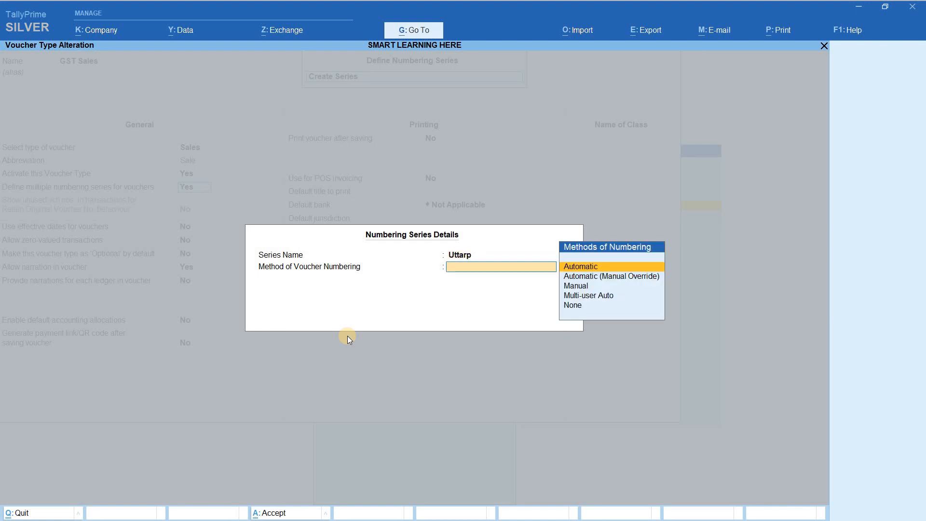
# Look through the methods of voucher numbering for the Uttarp series and choose Manual
pyautogui.press('Down')
pyautogui.press('Down')
pyautogui.press('Down')
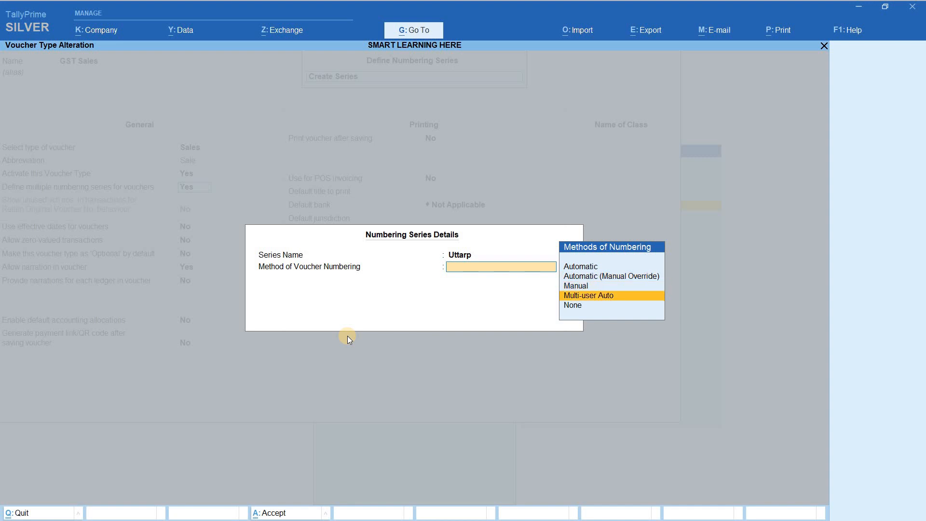
pyautogui.press('Up')
pyautogui.press('Up')
pyautogui.press('Up')
pyautogui.press('Down')
pyautogui.press('Down')
pyautogui.press('Down')
pyautogui.press('Down')
pyautogui.press('Up')
pyautogui.press('Up')
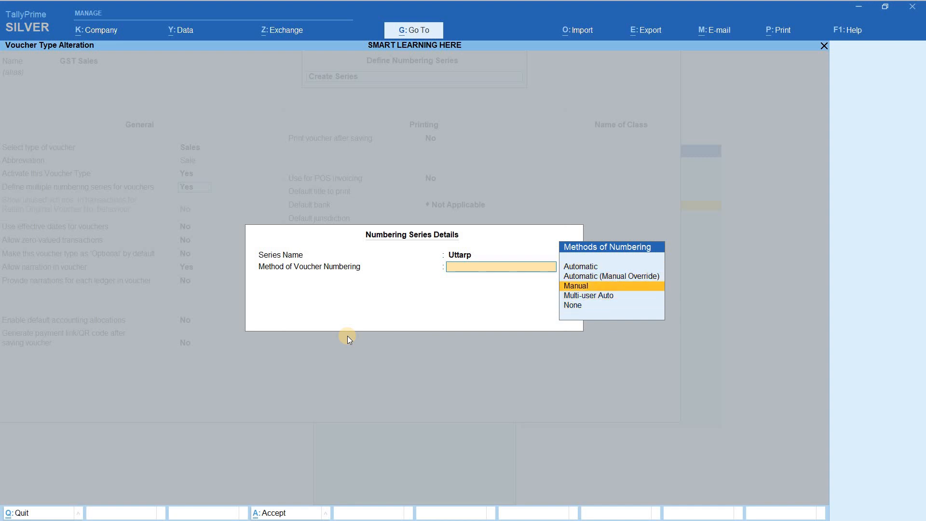
pyautogui.press('Up')
pyautogui.press('Down')
pyautogui.press('Return')
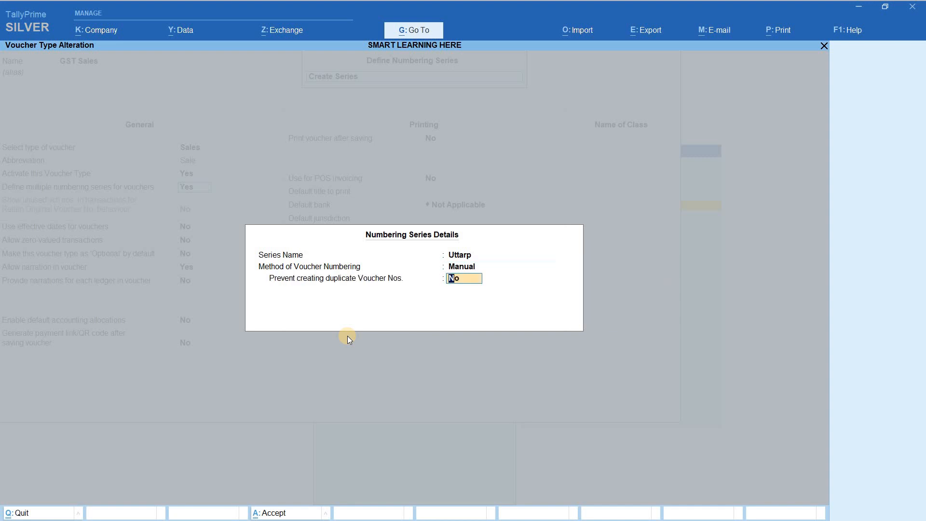
# Change the Uttarp series to Automatic numbering with Retain Original Voucher No. as its insertion/deletion behaviour
pyautogui.write('=')
pyautogui.press('BackSpace')
pyautogui.press('Up')
pyautogui.press('Up')
pyautogui.press('Return')
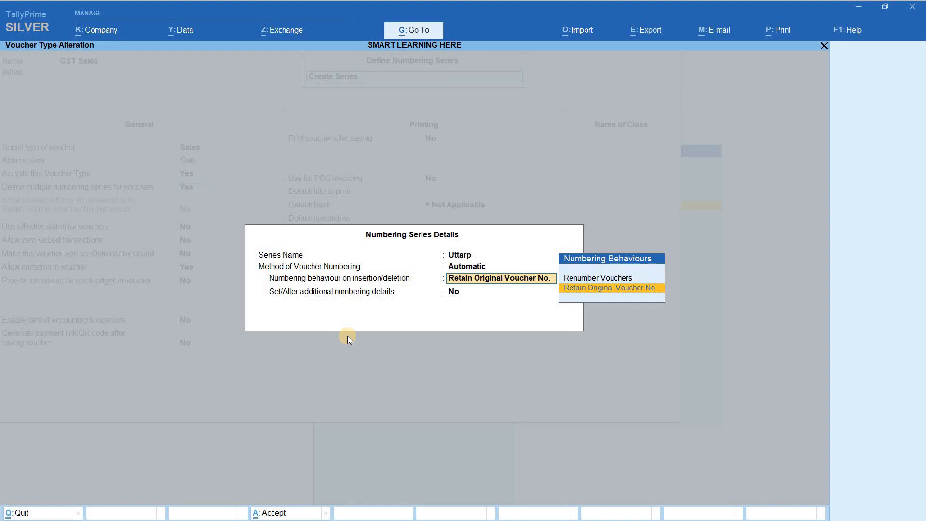
pyautogui.press('Return')
pyautogui.press('Return')
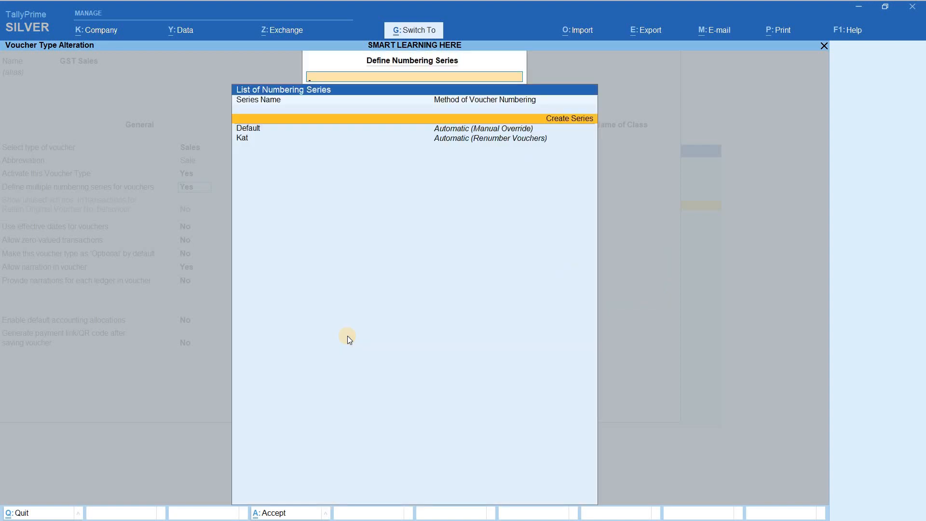
# Leave the GST Sales voucher type without accepting its alterations and open voucher creation
pyautogui.press('Escape')
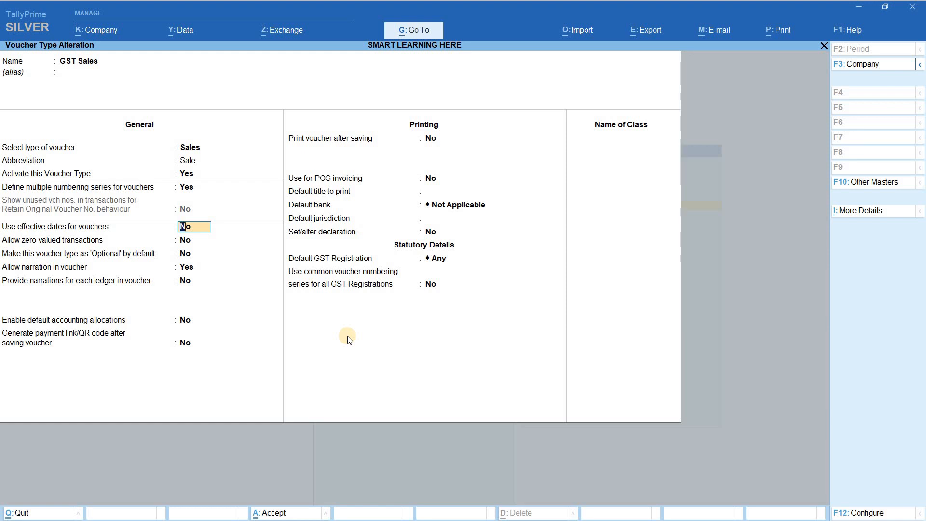
pyautogui.press('Escape')
pyautogui.press('Escape')
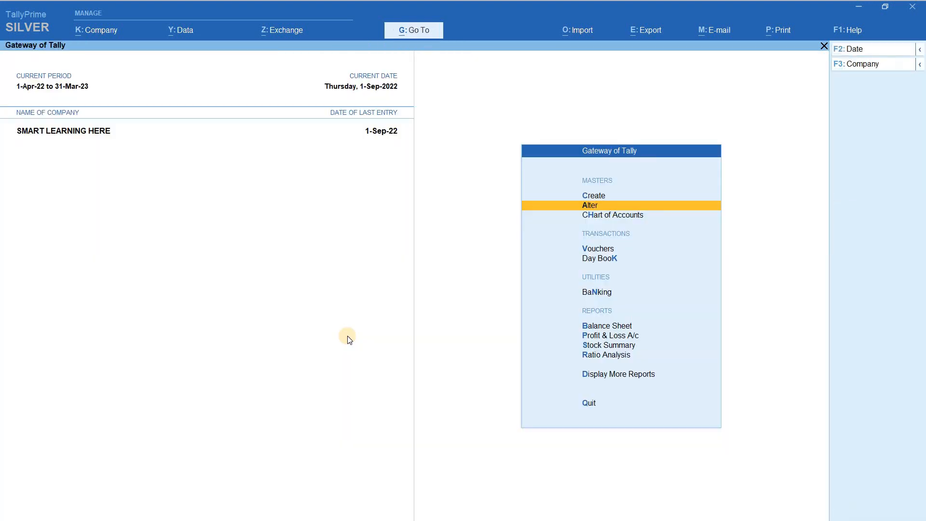
pyautogui.press('Down')
pyautogui.press('Down')
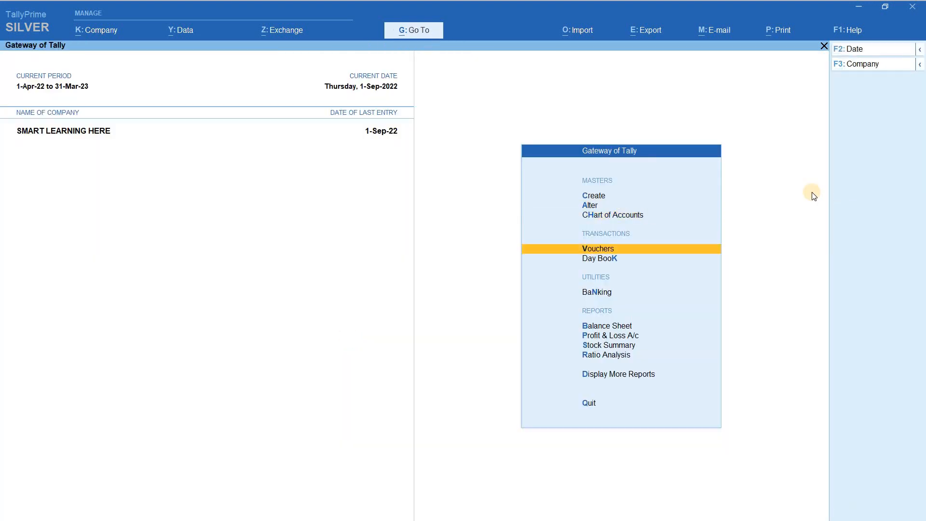
pyautogui.press('Return')
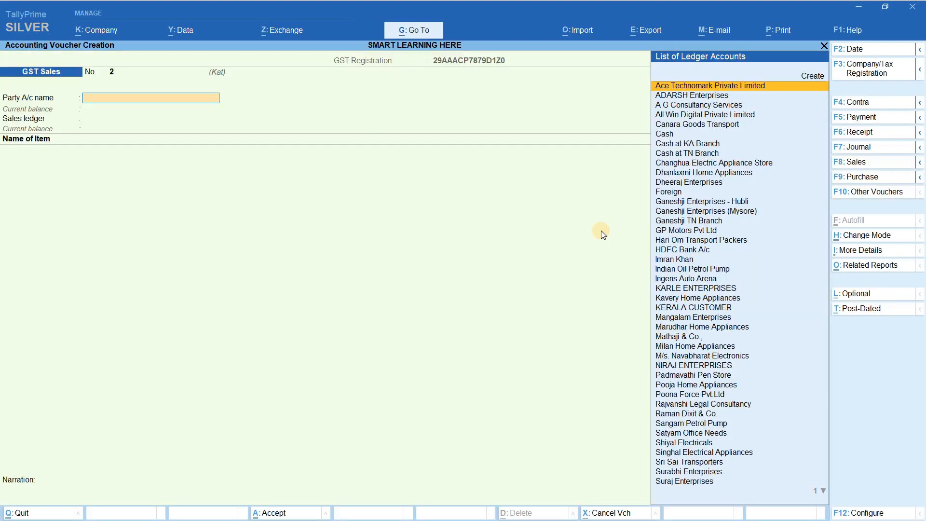
# Switch the GST Sales voucher to Andhra Pradesh Registration and dismiss its voucher number details
pyautogui.click(873, 75)
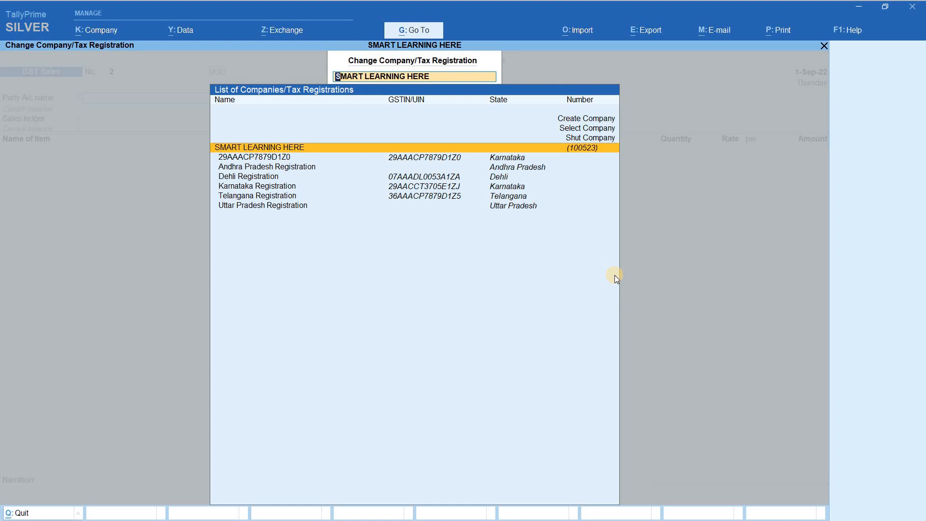
pyautogui.press('Down')
pyautogui.press('Down')
pyautogui.press('Down')
pyautogui.press('Up')
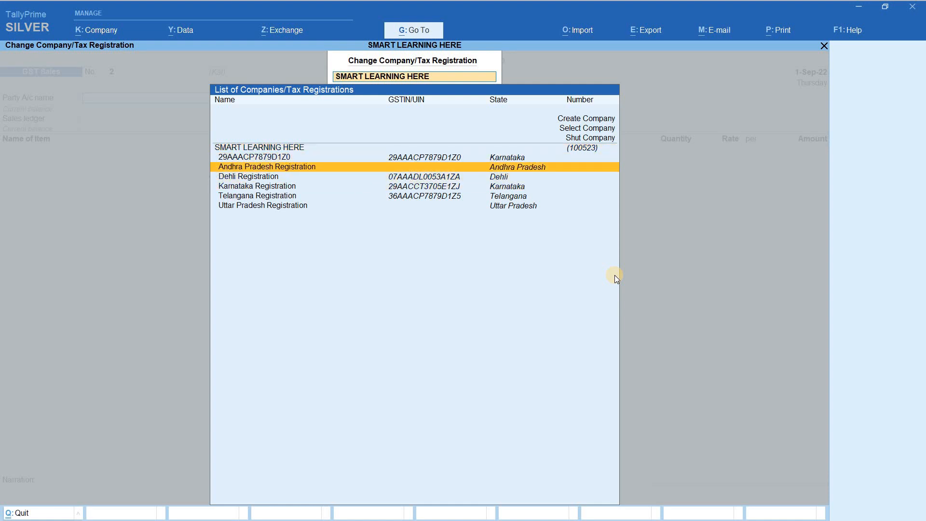
pyautogui.press('Return')
pyautogui.press('Escape')
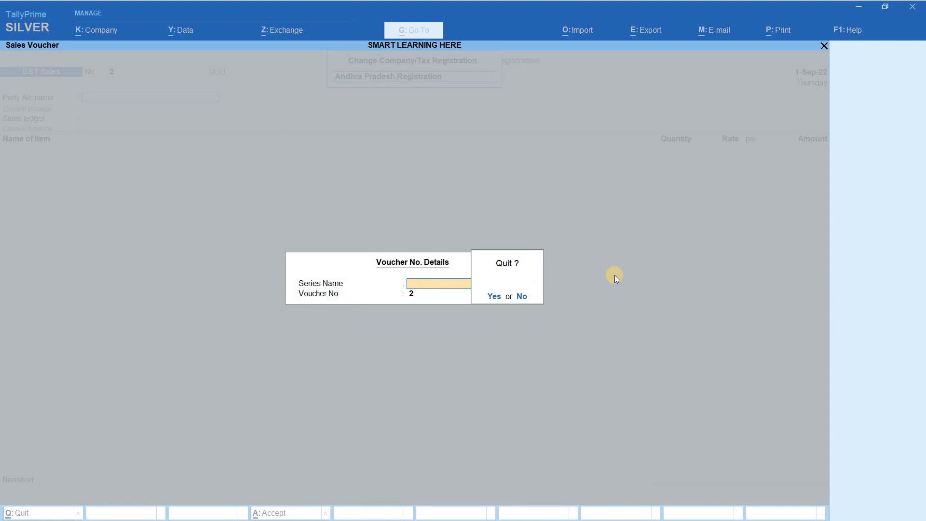
pyautogui.press('Return')
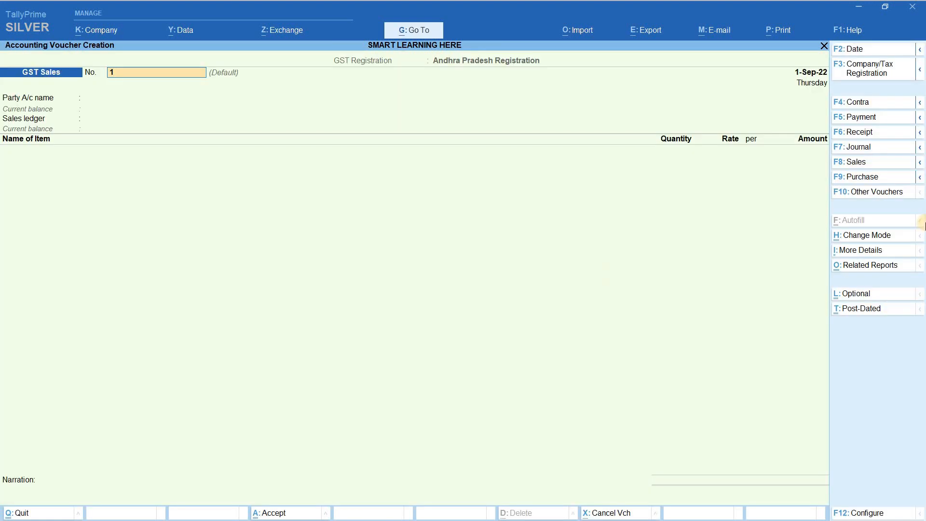
# Switch the GST Sales voucher back to the first Karnataka tax registration, the one named by its GSTIN
pyautogui.click(886, 72)
pyautogui.press('Down')
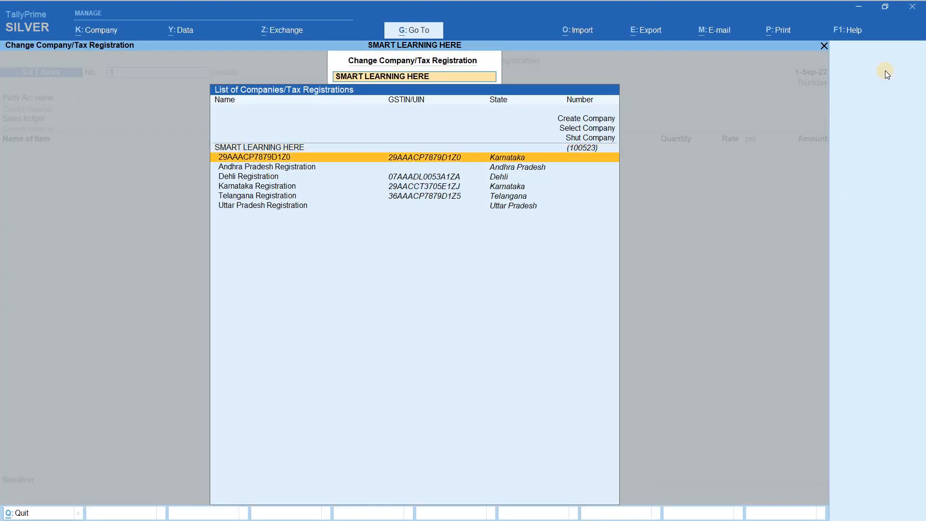
pyautogui.press('Down')
pyautogui.press('Up')
pyautogui.press('Return')
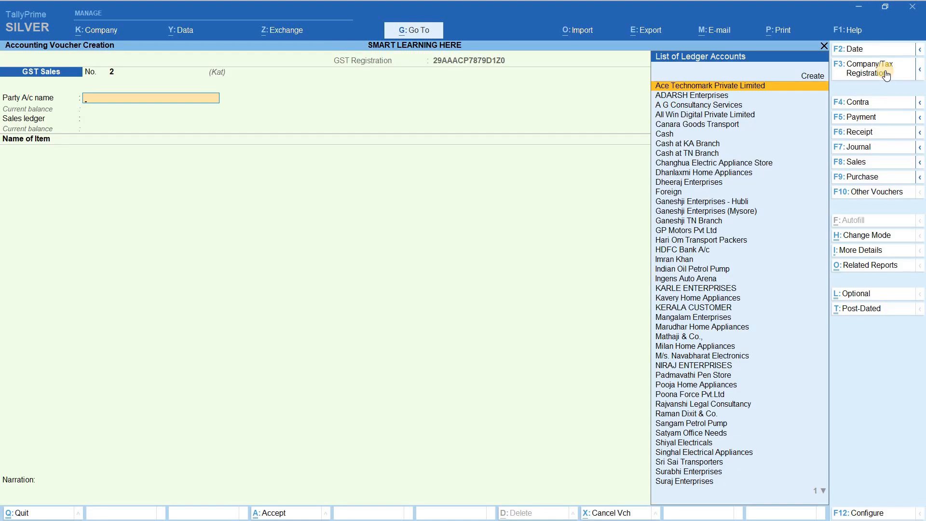
# Open the Ace Technomark Private Limited party ledger for alteration from the GST Sales voucher
pyautogui.press('Down')
pyautogui.press('Down')
pyautogui.press('Up')
pyautogui.press('Up')
pyautogui.press('Return')
pyautogui.press('Escape')
pyautogui.hotkey('ctrl', 'Return')
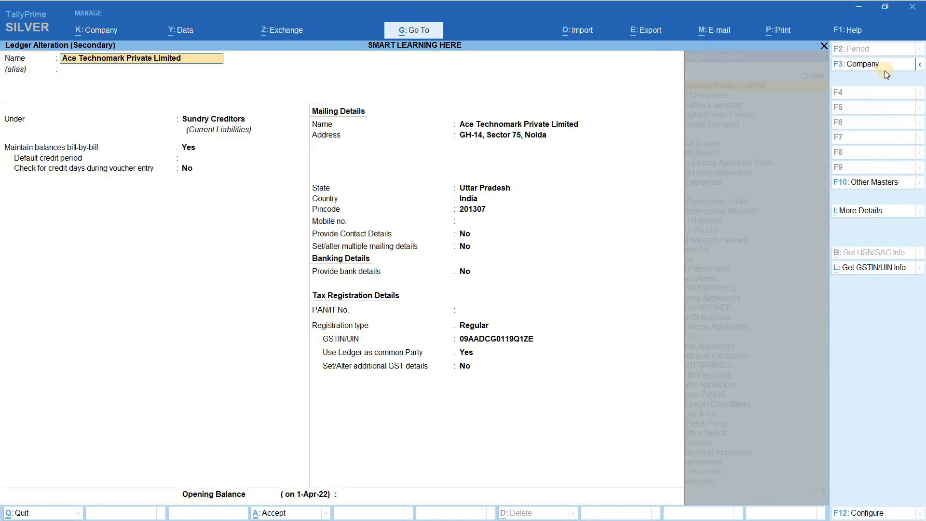
# Set the party ledger's GST registration type to Unregistered/Consumer with effective date 1-Sep-22 and accept the ledger
pyautogui.click(473, 328)
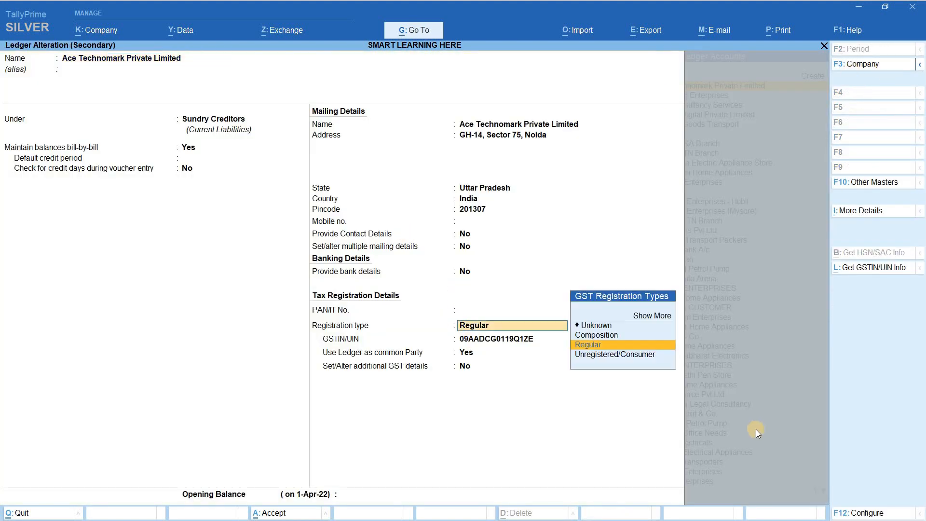
pyautogui.press('Up')
pyautogui.press('Down')
pyautogui.press('Down')
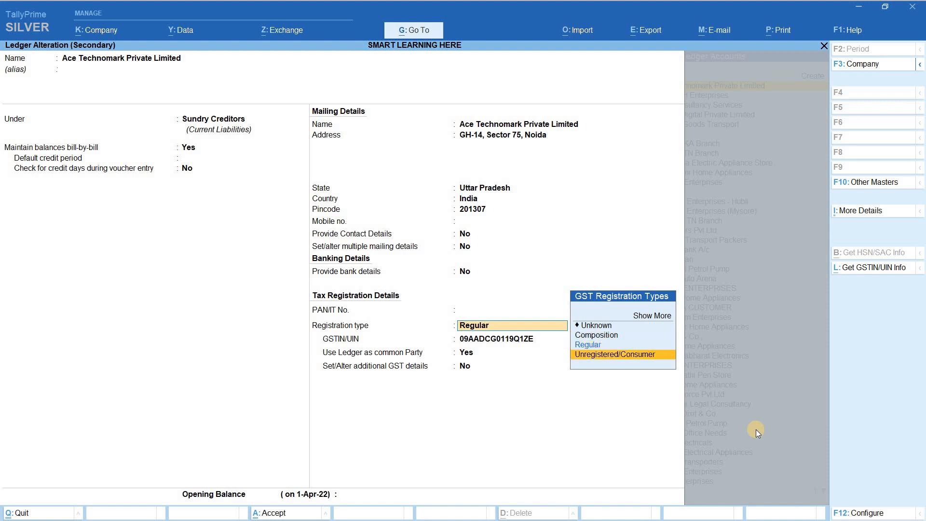
pyautogui.press('Return')
pyautogui.press('Return')
pyautogui.press('Return')
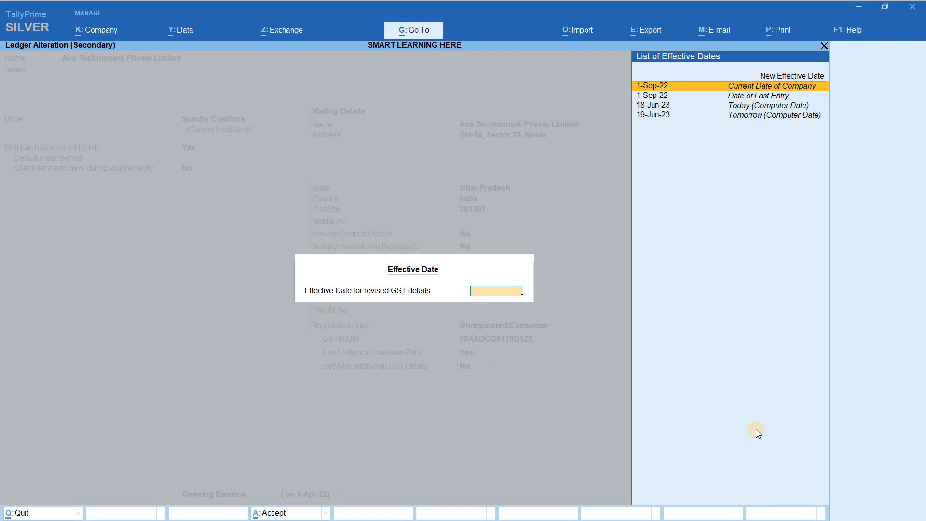
pyautogui.press('Return')
pyautogui.hotkey('ctrl', 'a')
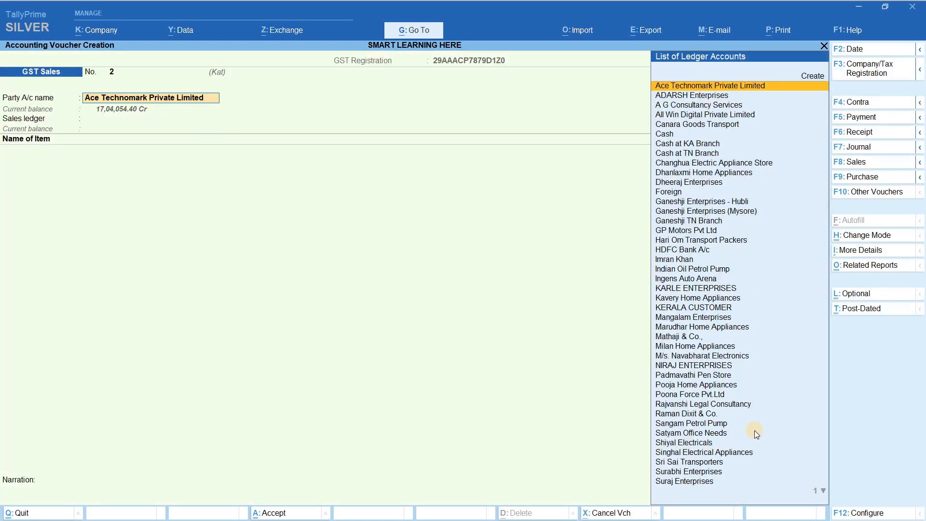
# Use Ace Technomark Private Limited as the voucher's party account and continue to the sales ledger
pyautogui.press('Return')
pyautogui.hotkey('ctrl', 'a')
pyautogui.hotkey('ctrl', 'a')
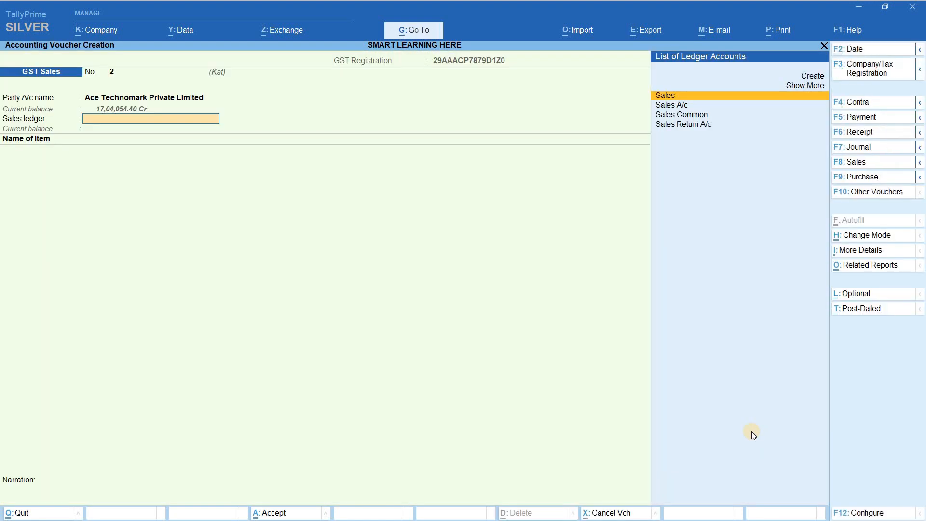
# Open the Sales ledger for alteration from the voucher and go to its HSN/SAC details
pyautogui.press('Return')
pyautogui.press('BackSpace')
pyautogui.hotkey('ctrl', 'Return')
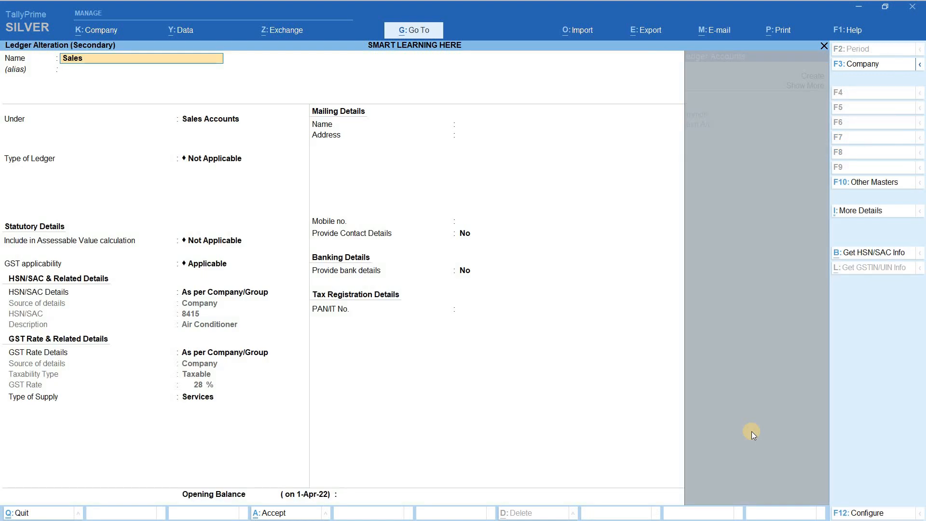
pyautogui.press('Return')
pyautogui.press('Return')
pyautogui.press('Return')
pyautogui.press('Return')
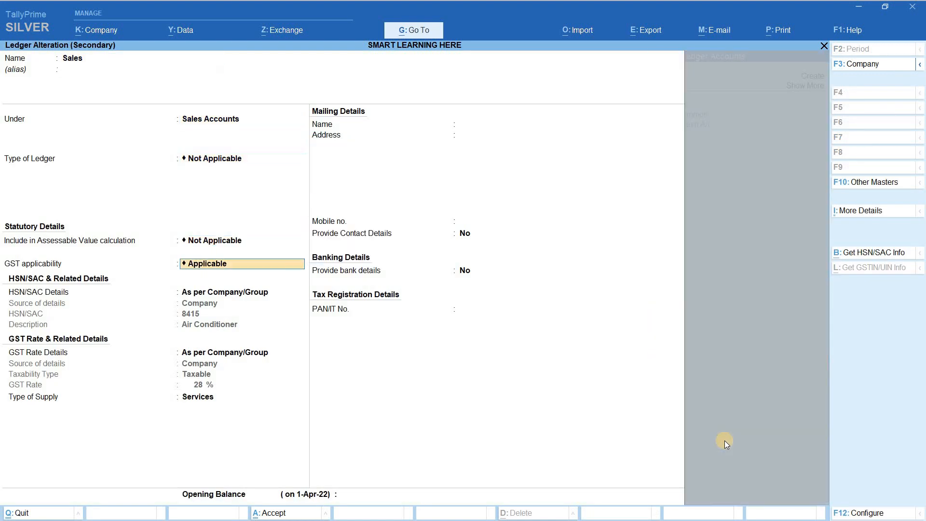
pyautogui.press('Return')
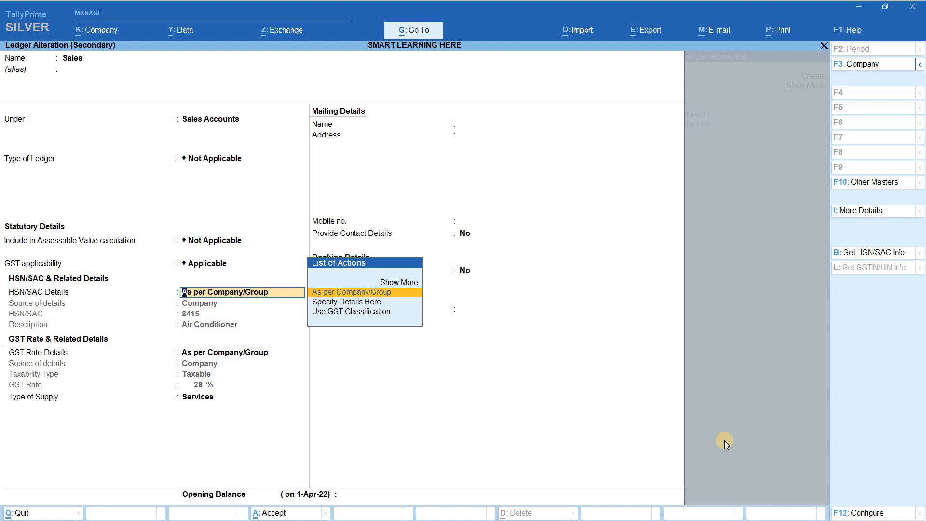
# Examine the available HSN/SAC detail options for the Sales ledger, expanding the list to show additional options
pyautogui.press('Down')
pyautogui.press('Up')
pyautogui.press('Down')
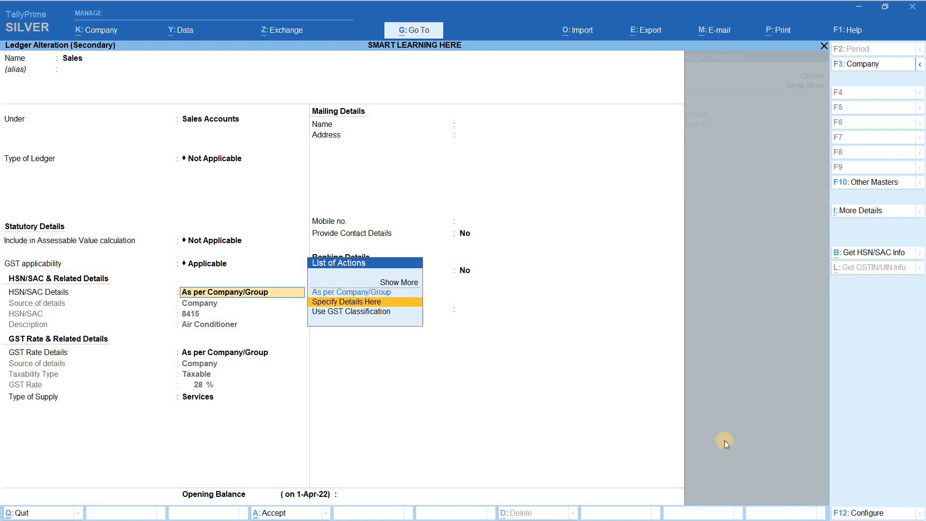
pyautogui.press('Down')
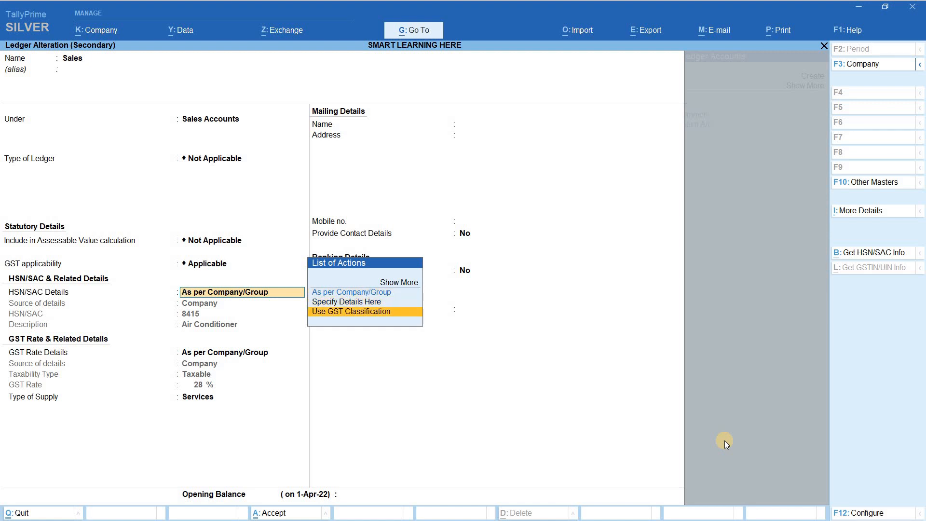
pyautogui.press('Up')
pyautogui.press('Up')
pyautogui.press('Up')
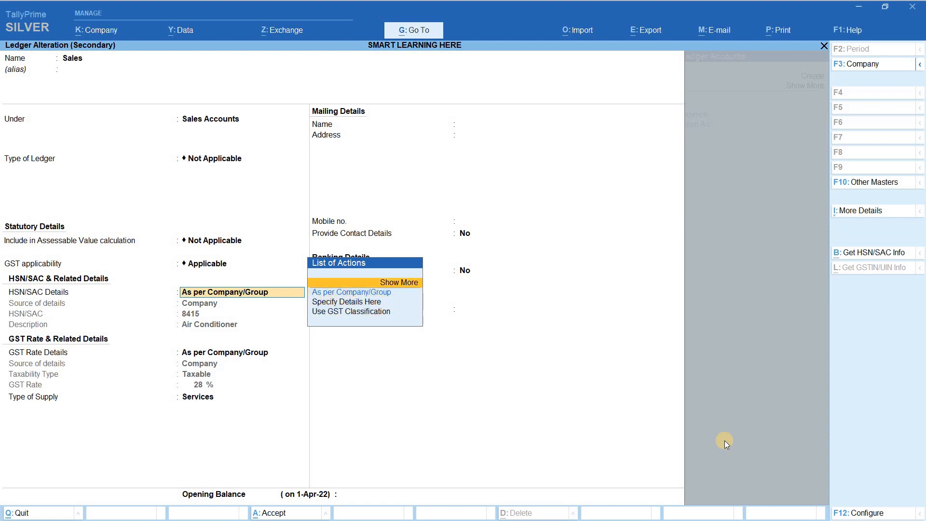
pyautogui.press('Return')
pyautogui.press('Down')
pyautogui.press('Down')
pyautogui.press('Down')
pyautogui.press('Down')
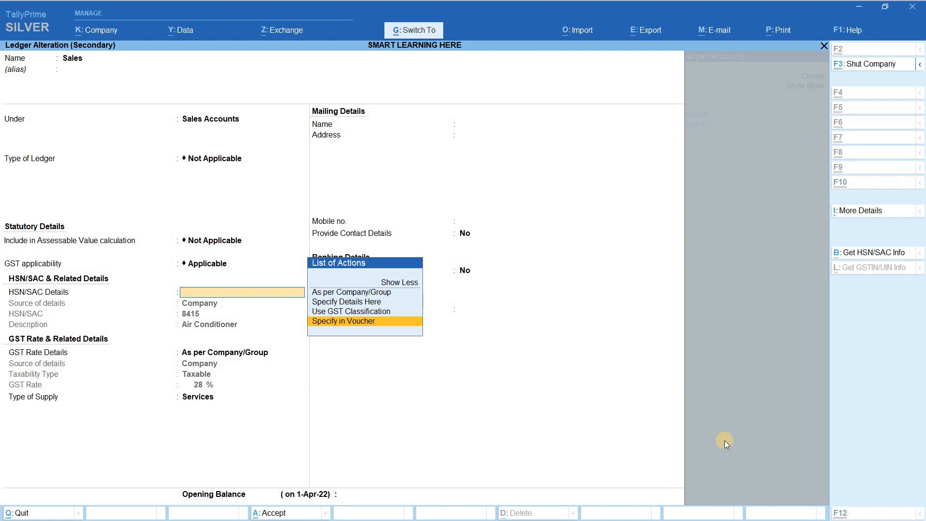
# Use Sales as the voucher's sales ledger and select Cable Weirs as the stock item without tracking or order numbers
pyautogui.hotkey('ctrl', 'a')
pyautogui.press('Return')
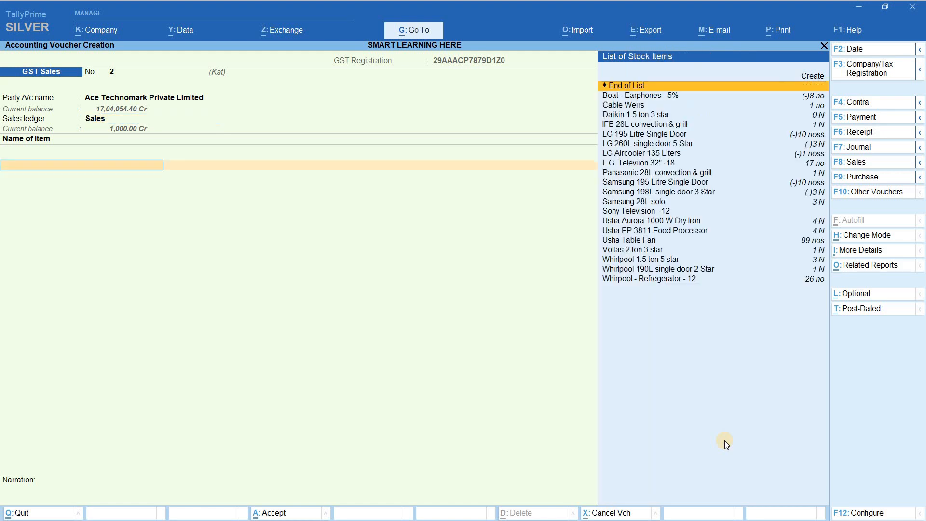
pyautogui.press('Down')
pyautogui.press('Down')
pyautogui.press('Return')
pyautogui.press('Escape')
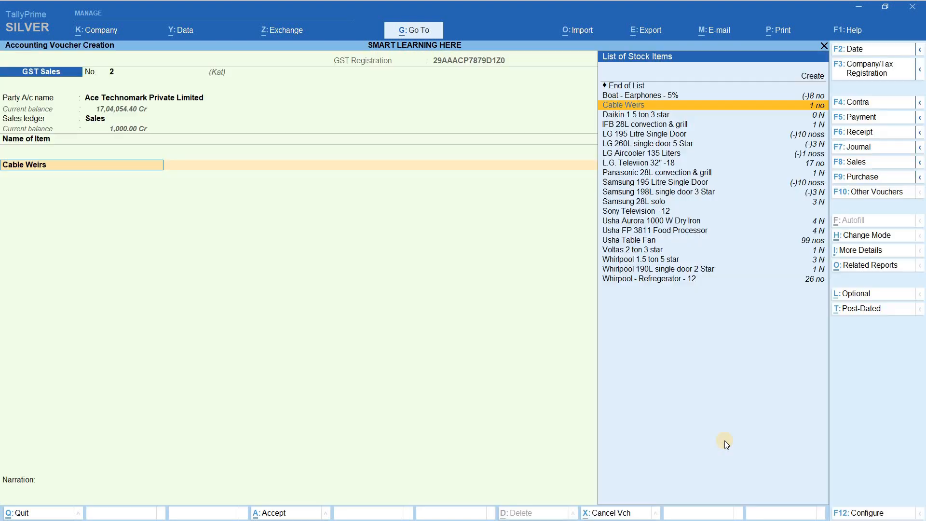
pyautogui.press('Up')
pyautogui.press('Down')
pyautogui.press('Return')
pyautogui.press('Return')
pyautogui.press('Return')
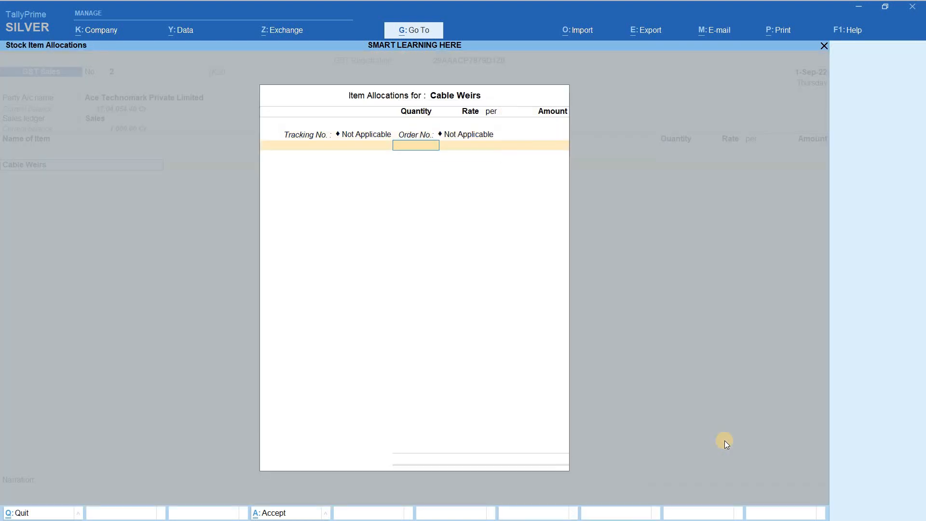
# Enter 10 no of Cable Weirs at a rate of 100 with GST details as per Masters/Company, and quit the voucher
pyautogui.write('10')
pyautogui.press('Return')
pyautogui.press('Return')
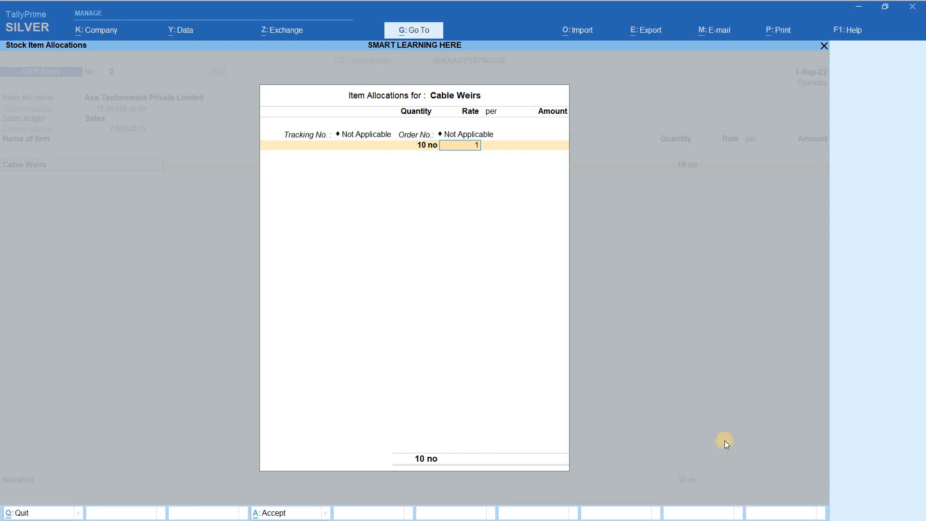
pyautogui.write('100')
pyautogui.press('Return')
pyautogui.press('Return')
pyautogui.press('Return')
pyautogui.press('Return')
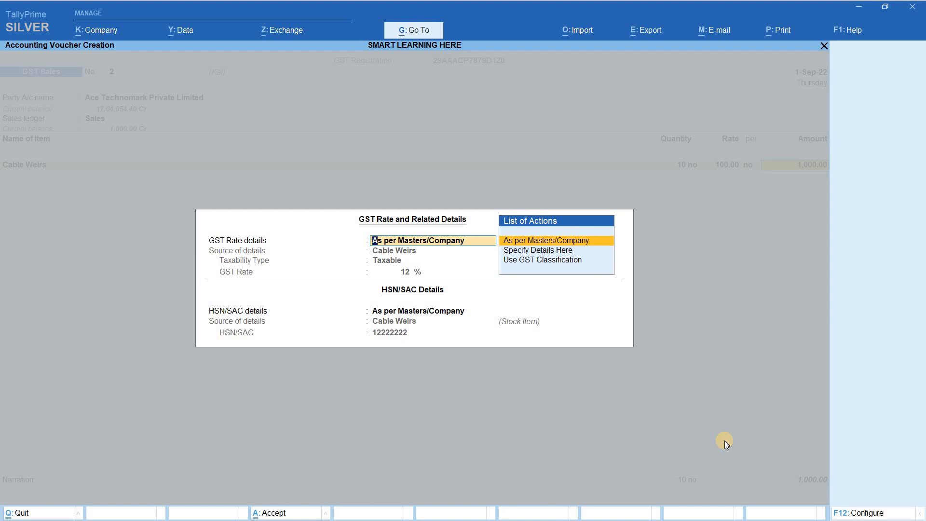
pyautogui.press('ctrl')
pyautogui.hotkey('ctrl', 'a')
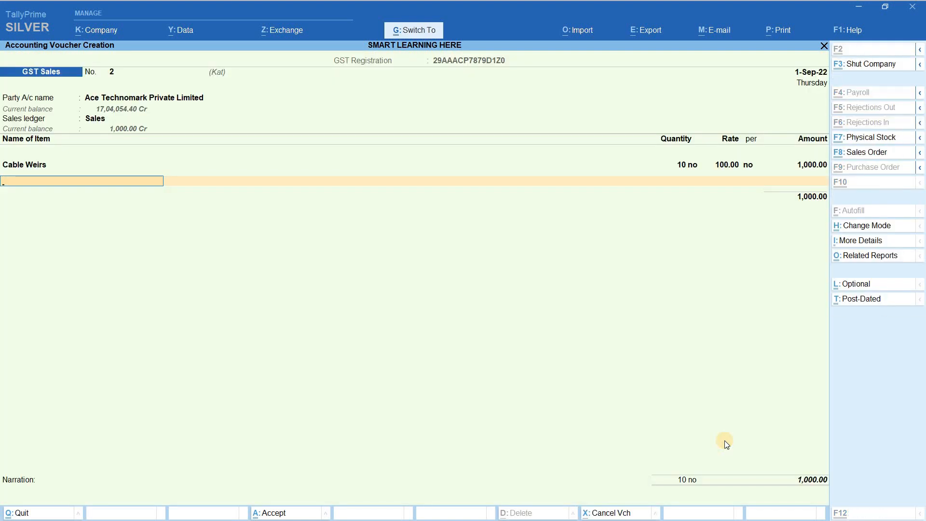
pyautogui.hotkey('ctrl', 'q')
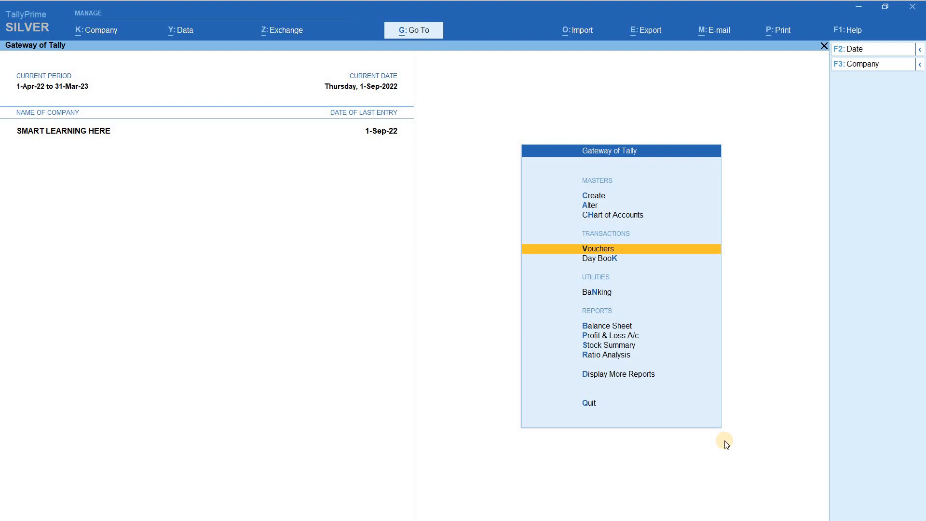
# Open the GST Reports list and examine the return entries from Track GST Return Activities to GSTR-4
pyautogui.press('d')
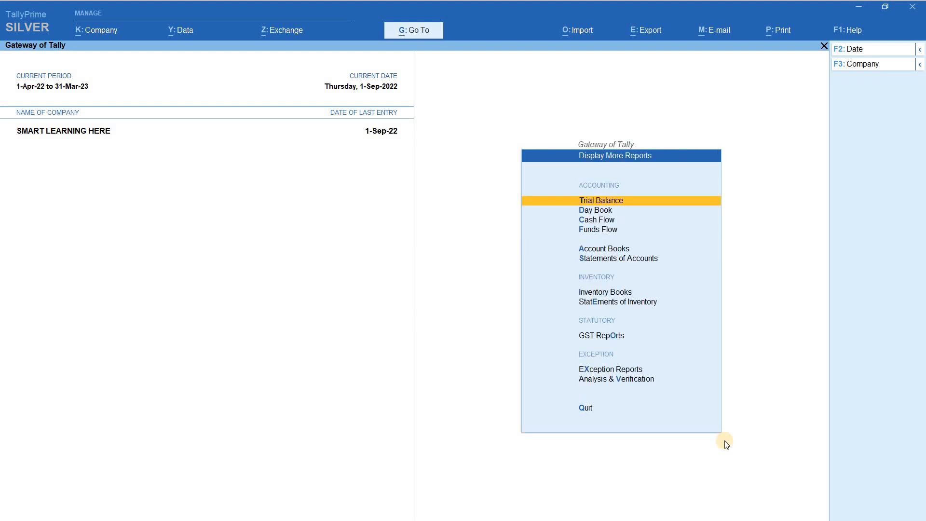
pyautogui.press('o')
pyautogui.press('Down')
pyautogui.press('Down')
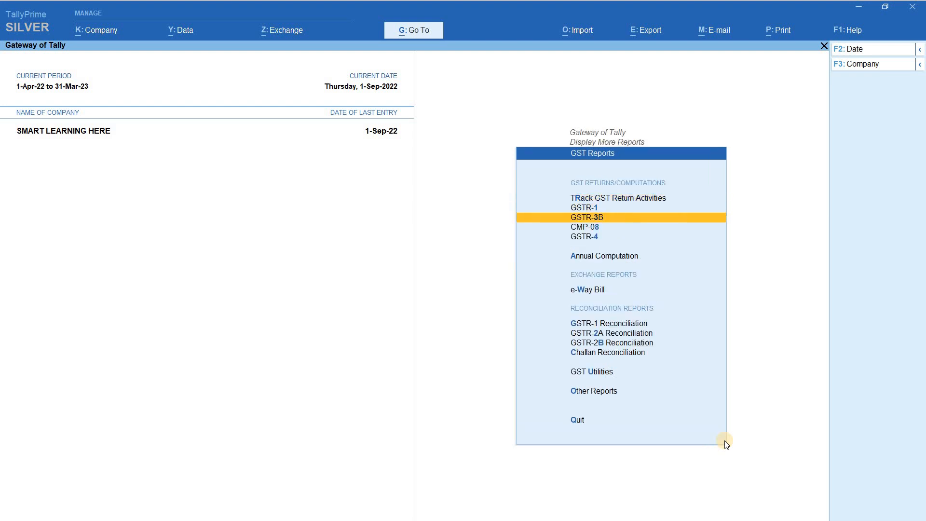
pyautogui.press('Up')
pyautogui.press('Down')
pyautogui.press('Up')
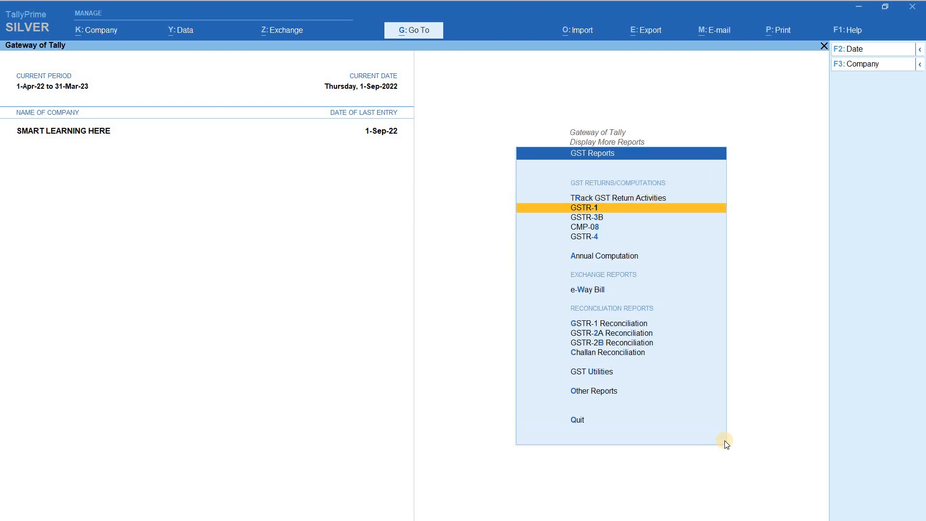
pyautogui.press('Up')
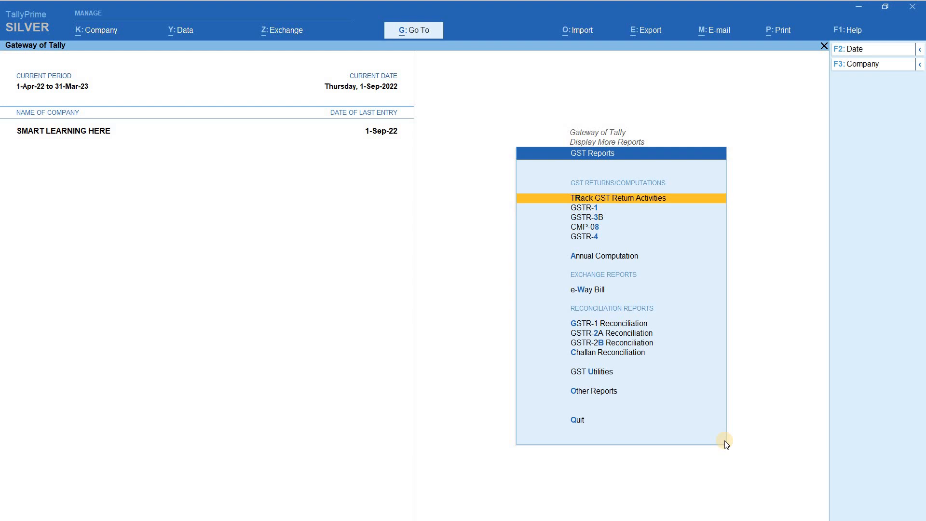
pyautogui.press('Down')
pyautogui.press('Down')
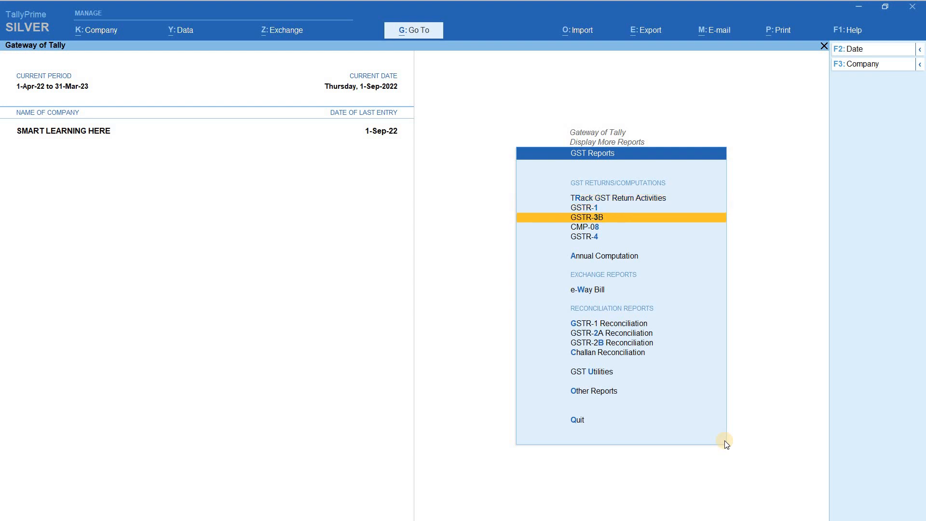
pyautogui.press('Down')
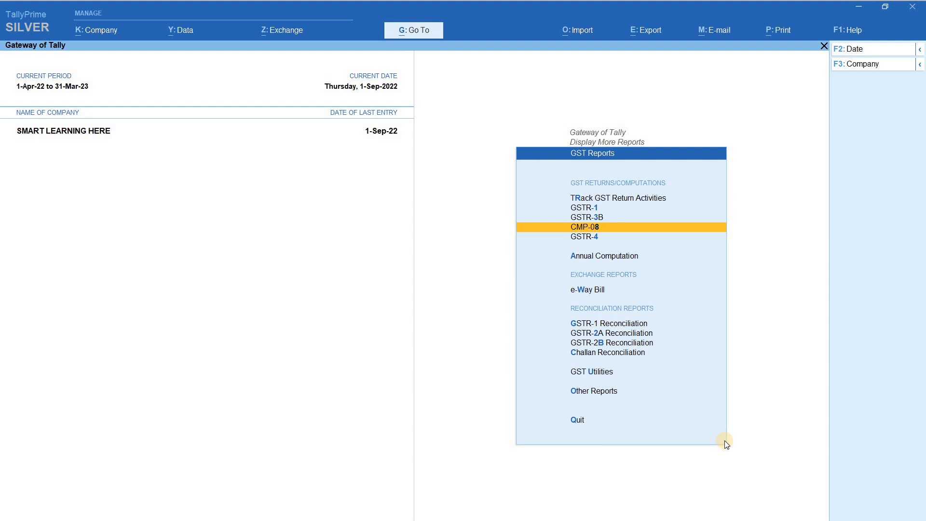
pyautogui.press('Down')
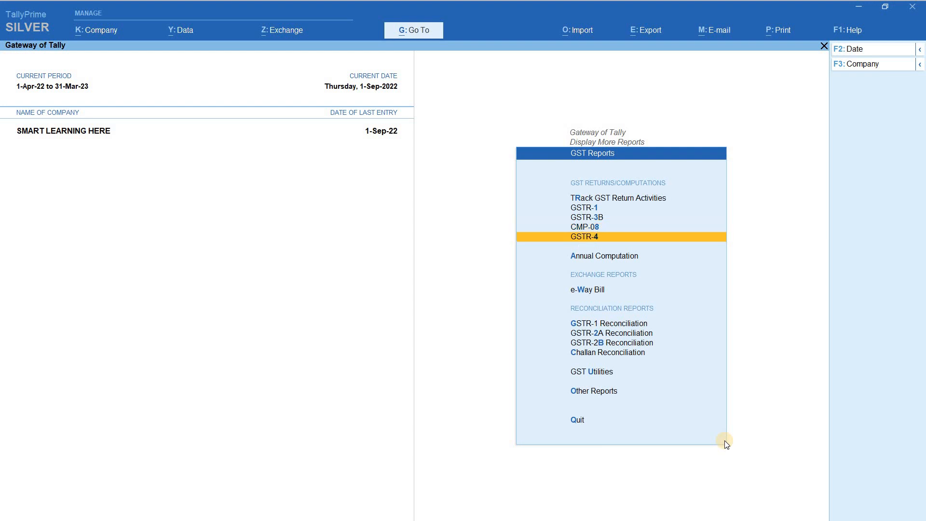
# Examine the GST reconciliation reports, including the GSTR-1, GSTR-2A and GSTR-2B entries
pyautogui.press('Down')
pyautogui.press('Down')
pyautogui.press('Down')
pyautogui.press('Down')
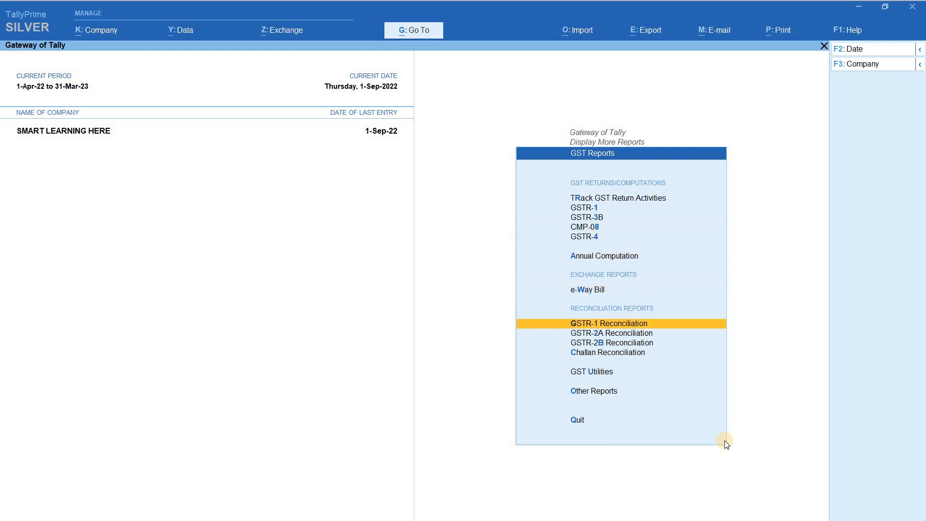
pyautogui.press('Up')
pyautogui.press('Down')
pyautogui.press('Down')
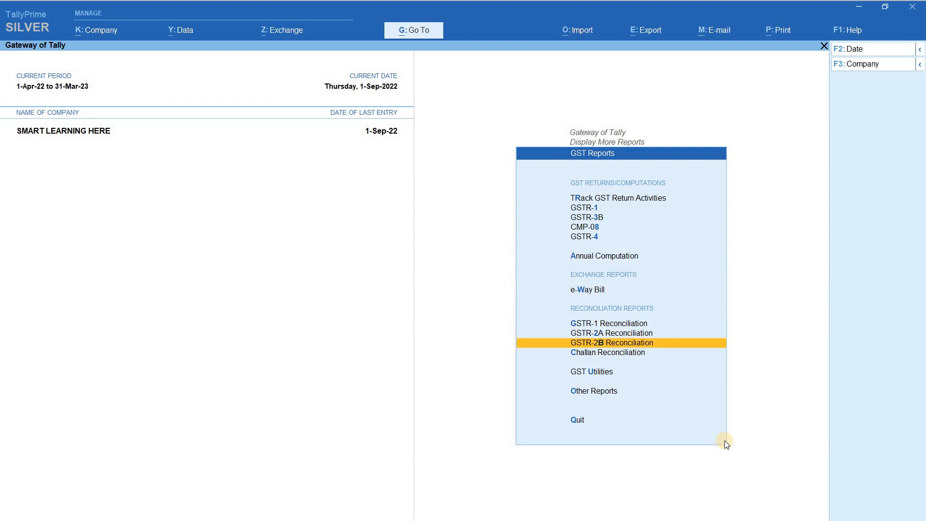
pyautogui.press('Up')
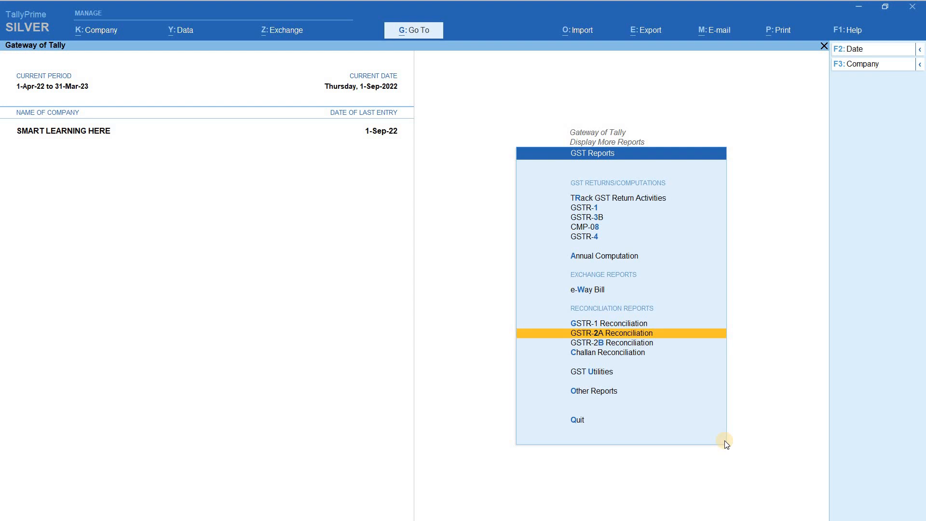
# Open the GSTR-1 report for all registrations
pyautogui.press('Up')
pyautogui.press('Up')
pyautogui.press('Up')
pyautogui.press('Up')
pyautogui.press('Up')
pyautogui.press('Up')
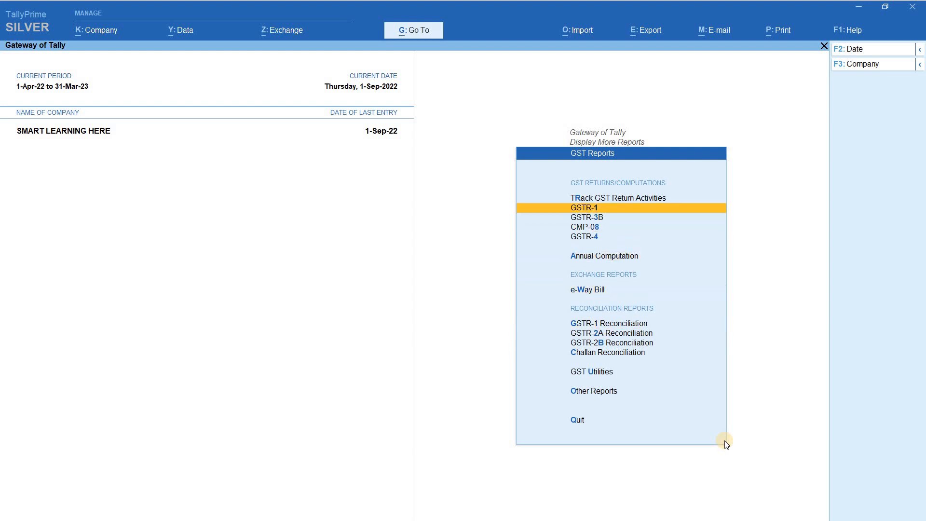
pyautogui.press('Return')
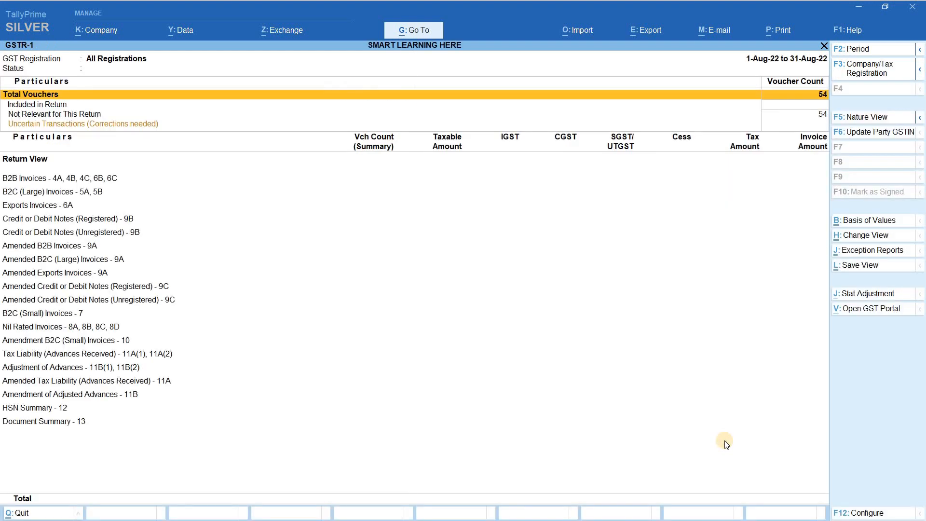
# Set the GSTR-1 report period from 1-Apr-22 to 31-Mar-28
pyautogui.press('F2')
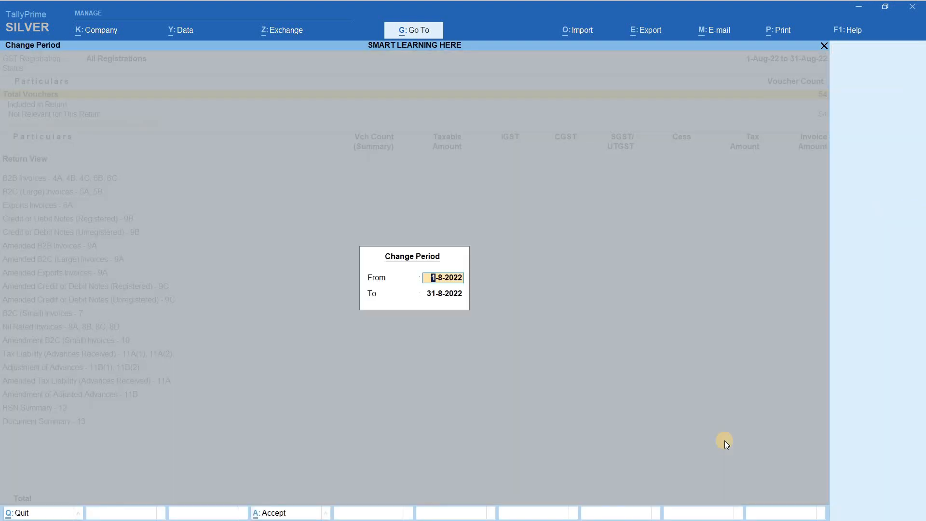
pyautogui.write('1-4-2022')
pyautogui.press('Return')
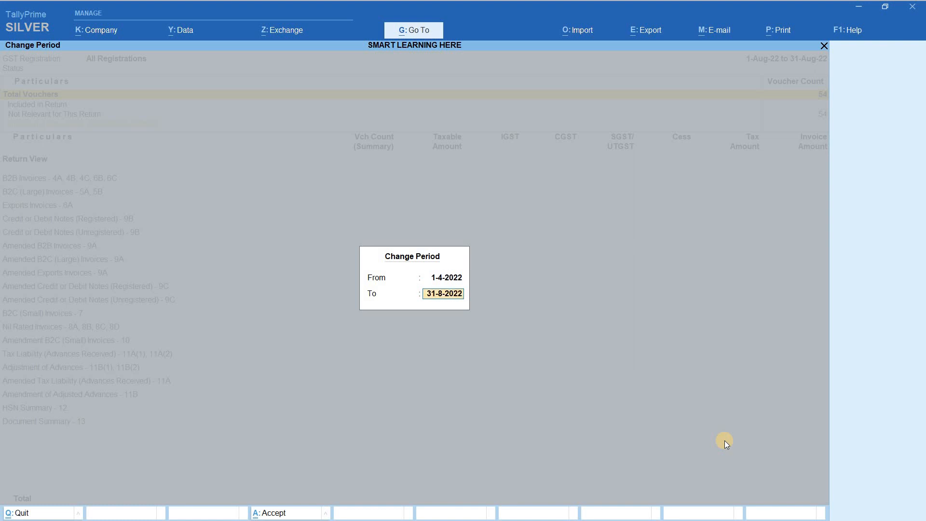
pyautogui.write('313')
pyautogui.press('BackSpace')
pyautogui.write('-3-28')
pyautogui.press('Return')
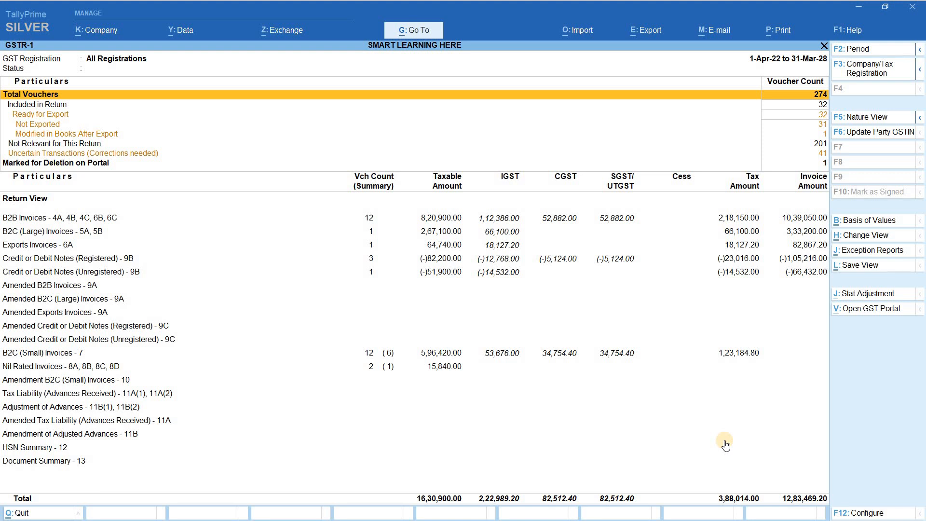
# Export the pending GSTR-1 returns in Excel (Spreadsheet) format to C:\TallyPrime3.0 and open the export folder
pyautogui.click(660, 30)
pyautogui.press('Down')
pyautogui.press('Down')
pyautogui.press('Down')
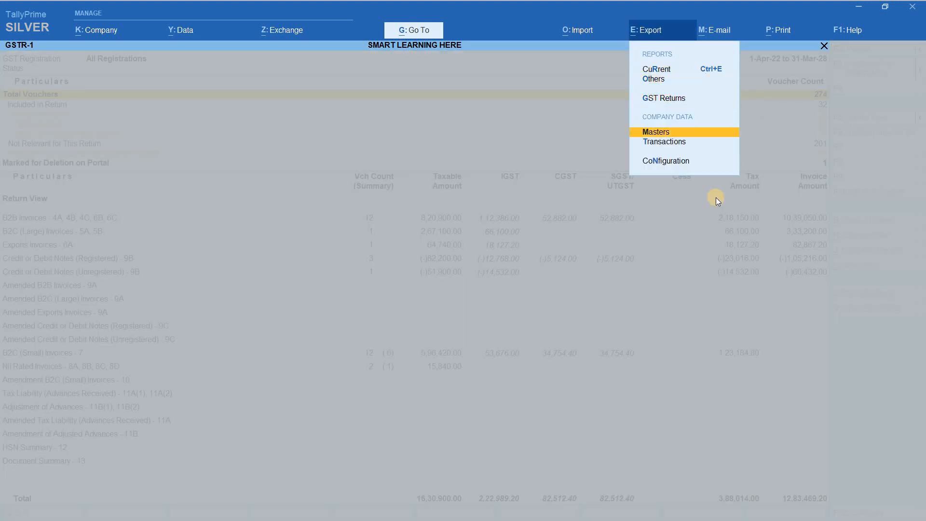
pyautogui.press('Up')
pyautogui.press('Return')
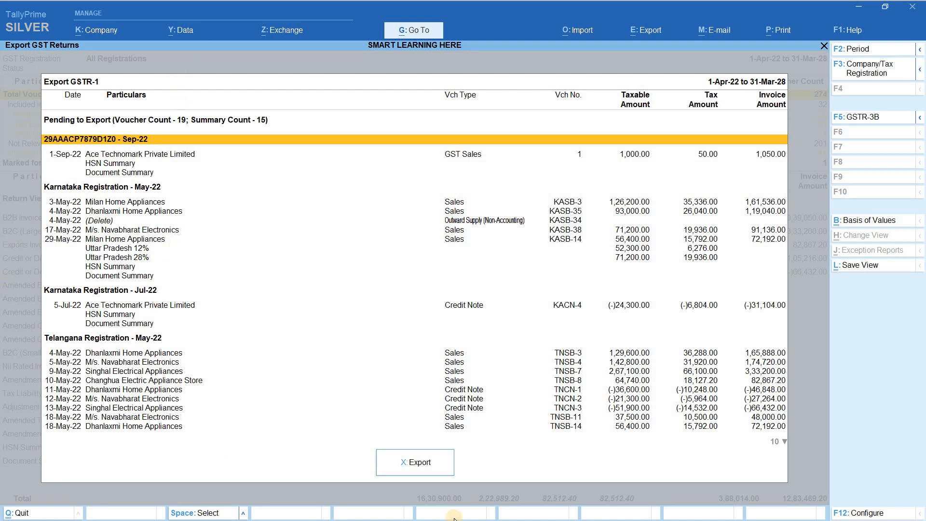
pyautogui.click(423, 472)
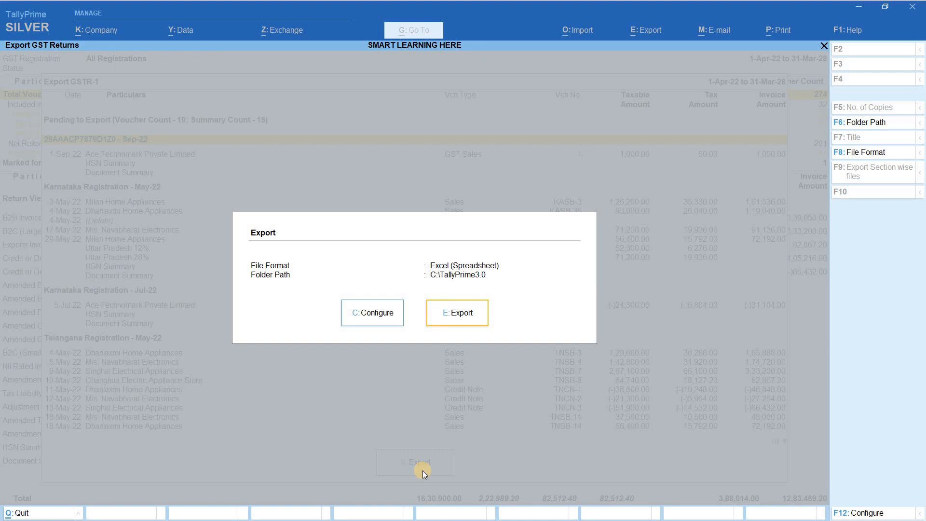
pyautogui.press('Return')
pyautogui.press('y')
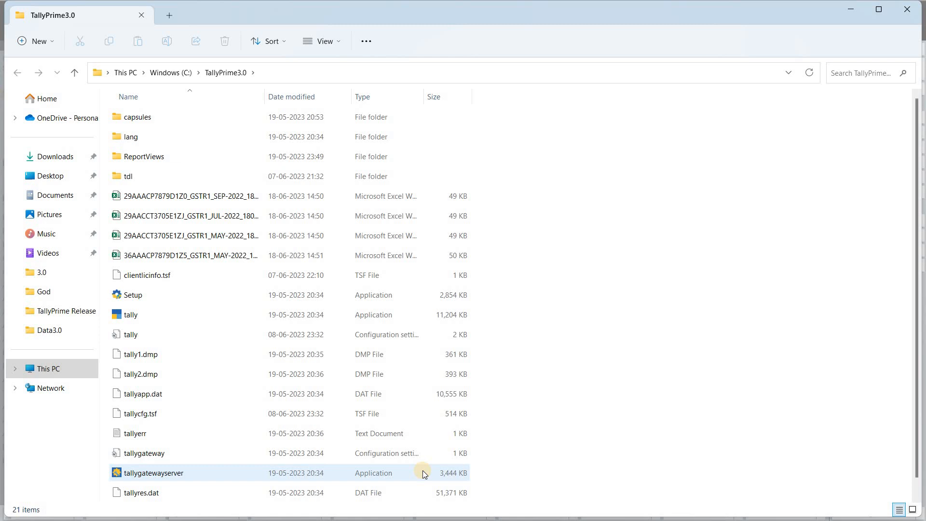
# In File Explorer, inspect the exported GSTR1 workbooks for September, July and May 2022 in the TallyPrime3.0 folder
pyautogui.click(172, 199)
pyautogui.click(173, 216)
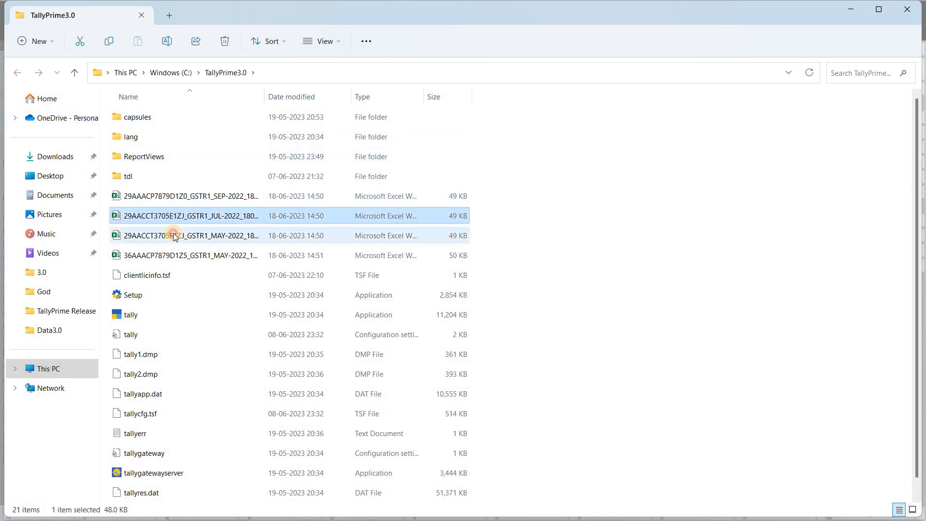
pyautogui.click(174, 239)
pyautogui.click(182, 198)
pyautogui.click(180, 218)
pyautogui.click(178, 241)
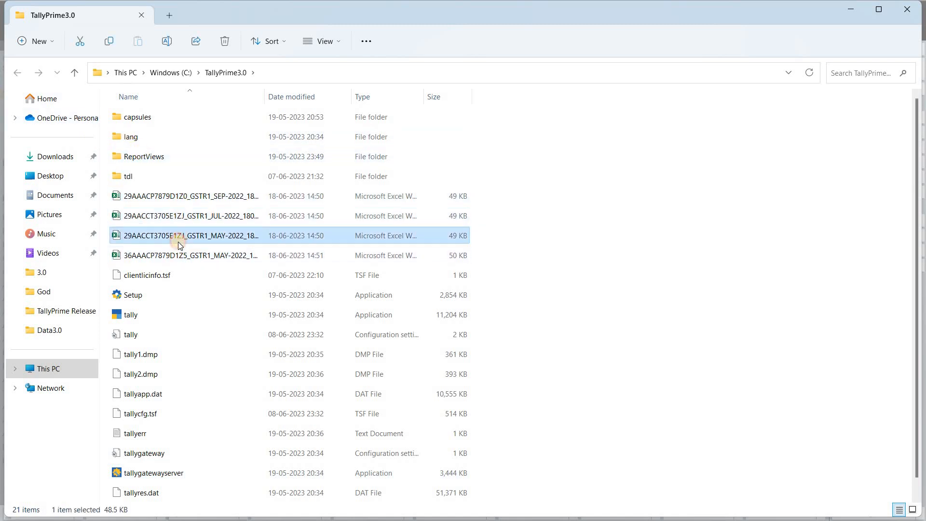
# Switch back from File Explorer to TallyPrime and leave the Export GSTR-1 screen
pyautogui.click(178, 241)
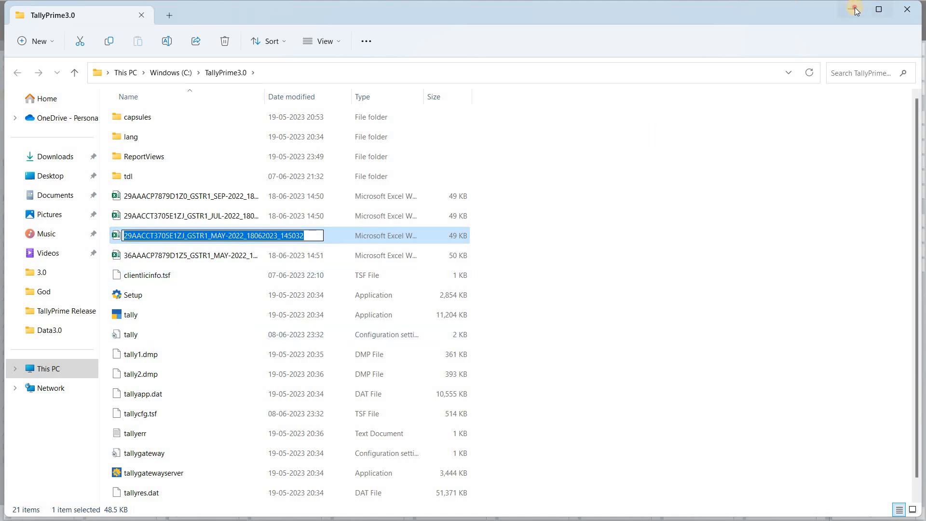
pyautogui.click(852, 9)
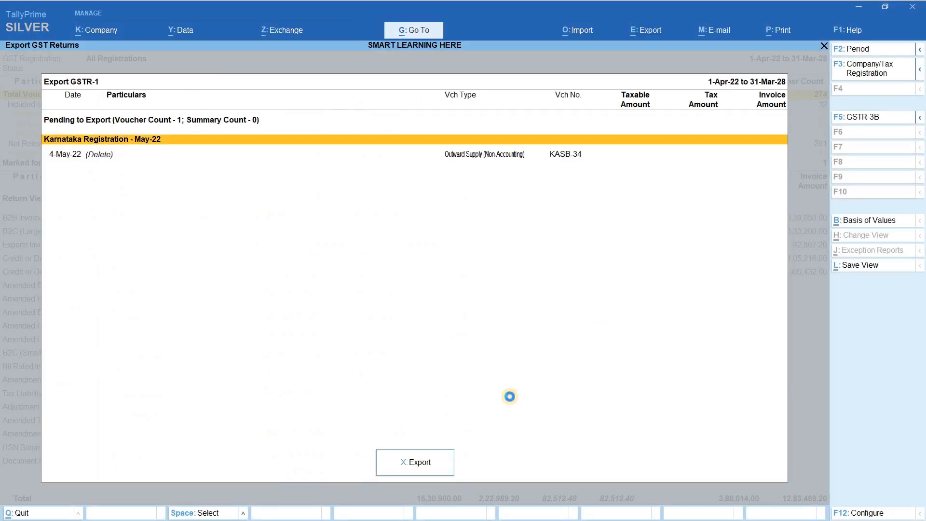
pyautogui.press('Escape')
# Examine the voucher status categories and return-view invoice sections of the GSTR-1 report, and close the report
pyautogui.press('Down')
pyautogui.press('Down')
pyautogui.press('Down')
pyautogui.press('Down')
pyautogui.press('Down')
pyautogui.press('Down')
pyautogui.press('Down')
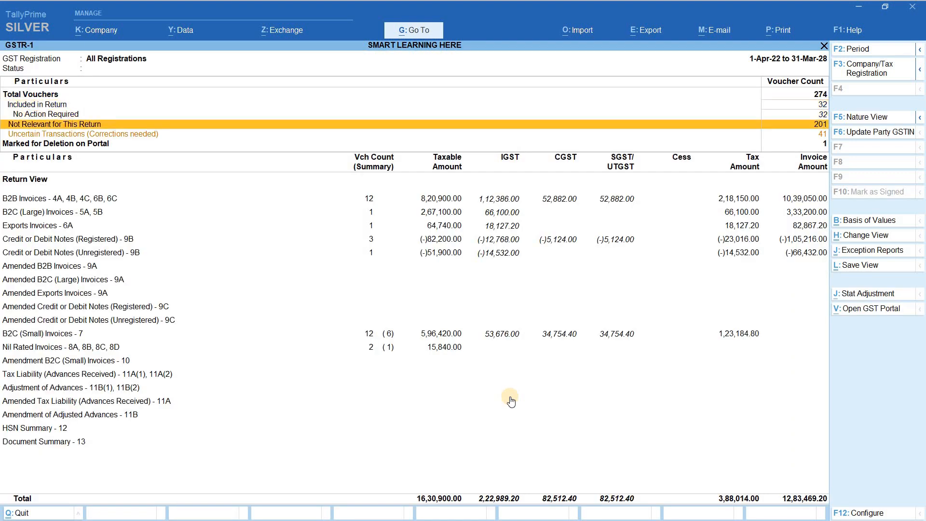
pyautogui.press('Up')
pyautogui.press('Up')
pyautogui.press('Up')
pyautogui.press('Up')
pyautogui.press('Up')
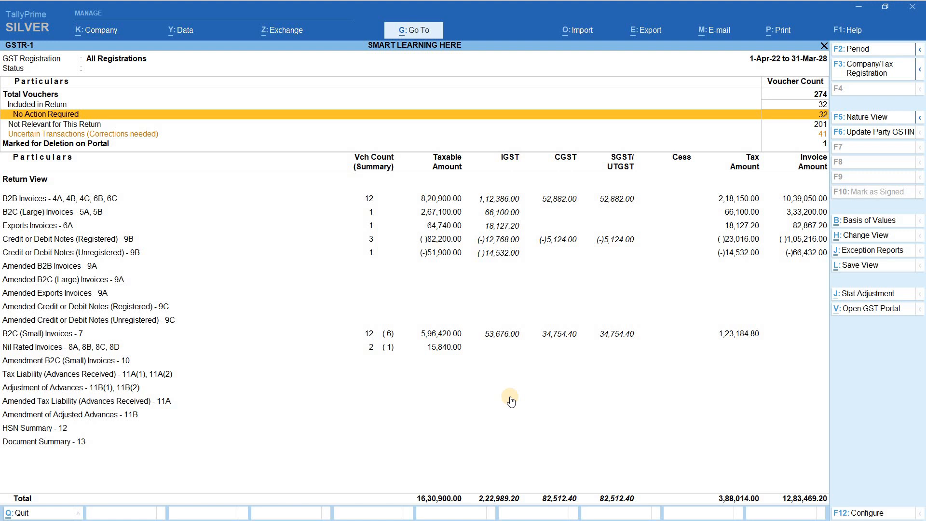
pyautogui.press('Down')
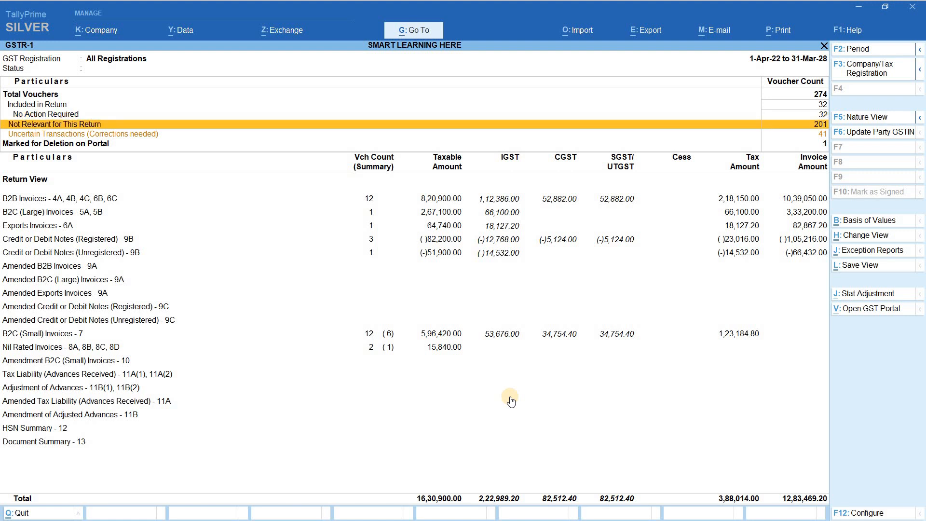
pyautogui.press('Down')
pyautogui.press('Up')
pyautogui.press('Up')
pyautogui.press('Up')
pyautogui.press('Down')
pyautogui.press('Down')
pyautogui.press('Down')
pyautogui.press('Down')
pyautogui.press('Down')
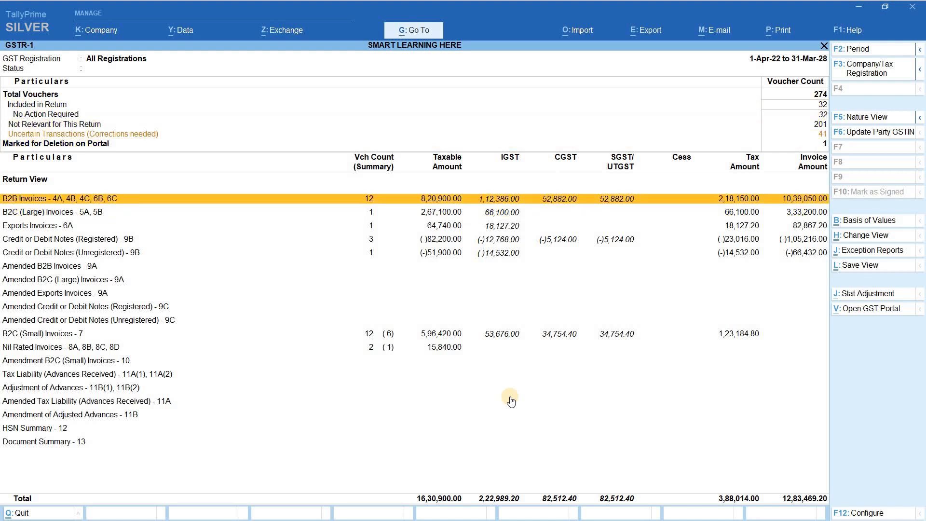
pyautogui.press('Down')
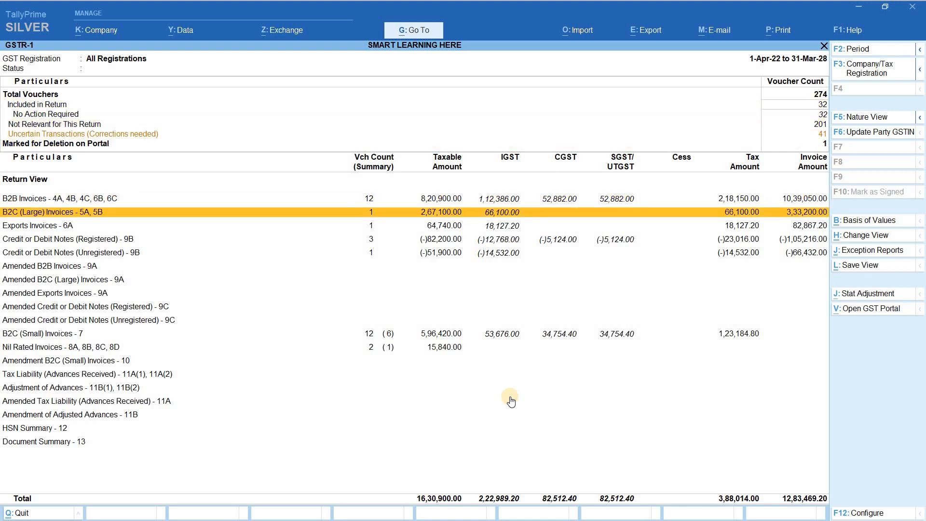
pyautogui.press('Down')
pyautogui.press('Escape')
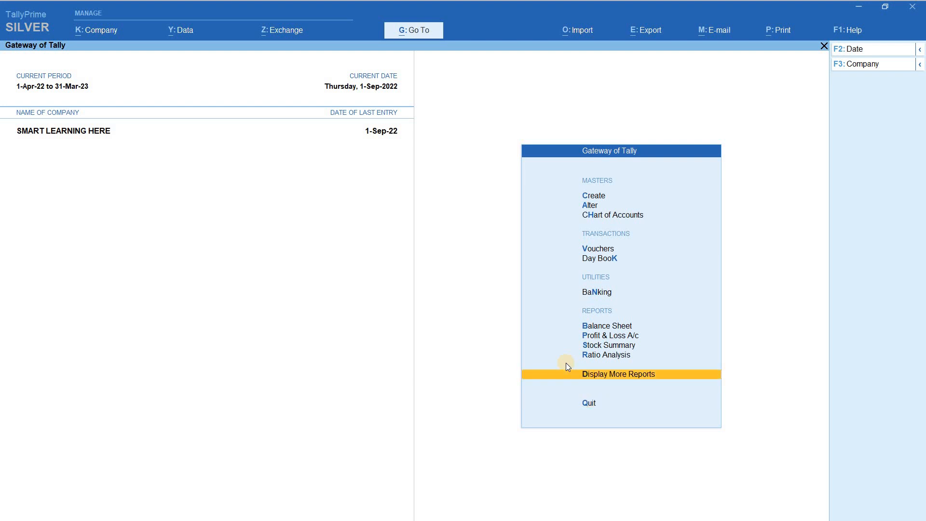
# Open the GSTR-2A Reconciliation report from the GST reports
pyautogui.press('Return')
pyautogui.press('Down')
pyautogui.press('Down')
pyautogui.press('Down')
pyautogui.press('Down')
pyautogui.press('Down')
pyautogui.press('Down')
pyautogui.press('Down')
pyautogui.press('Down')
pyautogui.press('Return')
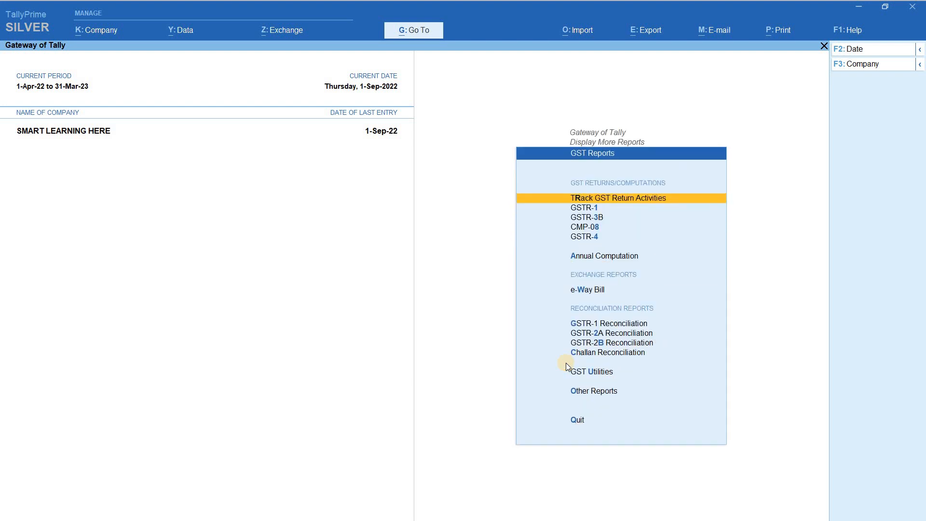
pyautogui.press('Down')
pyautogui.press('Down')
pyautogui.press('Down')
pyautogui.press('Down')
pyautogui.press('Down')
pyautogui.press('Down')
pyautogui.press('Down')
pyautogui.press('Down')
pyautogui.press('Return')
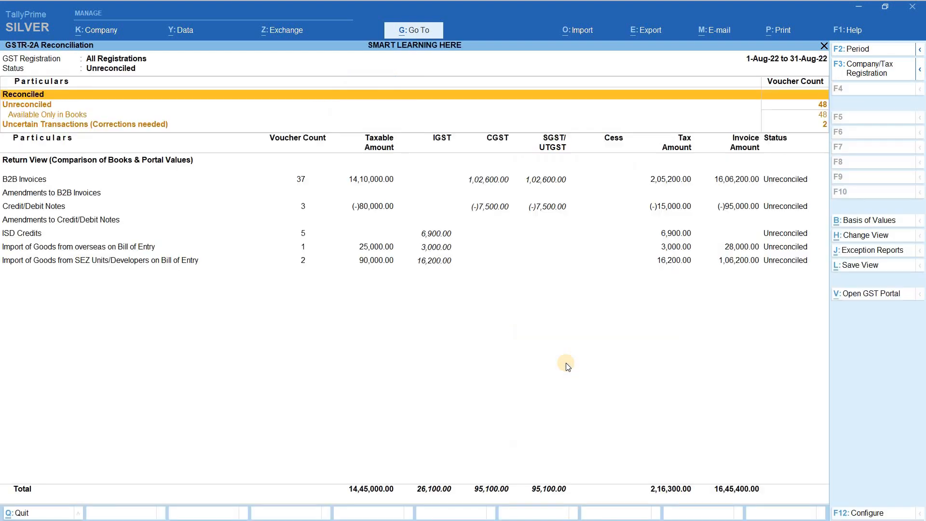
# Limit the GSTR-2A Reconciliation report to the Karnataka registration that is named by its GSTIN
pyautogui.click(867, 69)
pyautogui.press('Down')
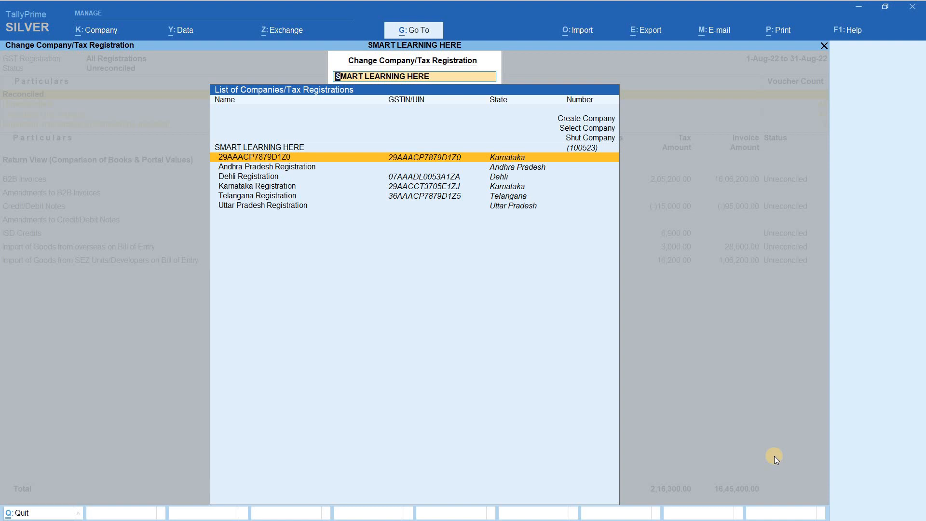
pyautogui.press('Return')
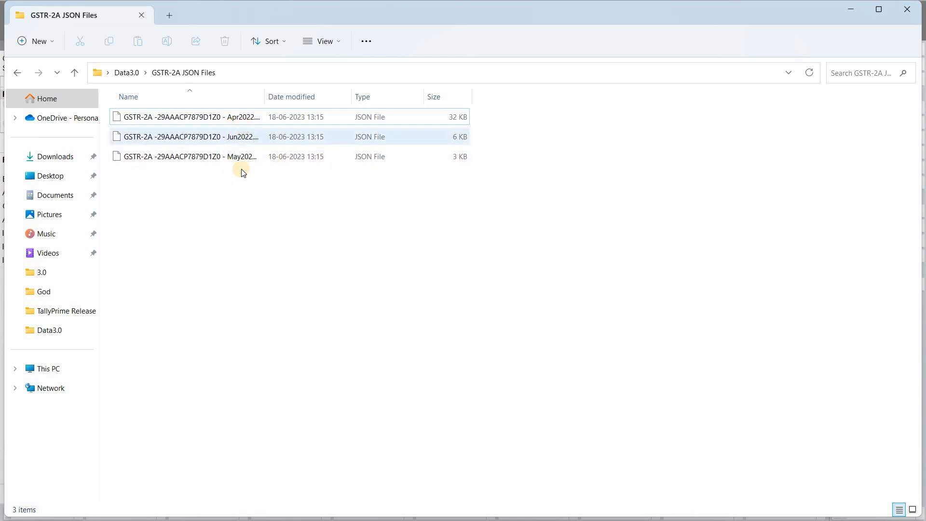
# Select the path of the GSTR-2A JSON Files folder in File Explorer and switch back to TallyPrime
pyautogui.click(265, 73)
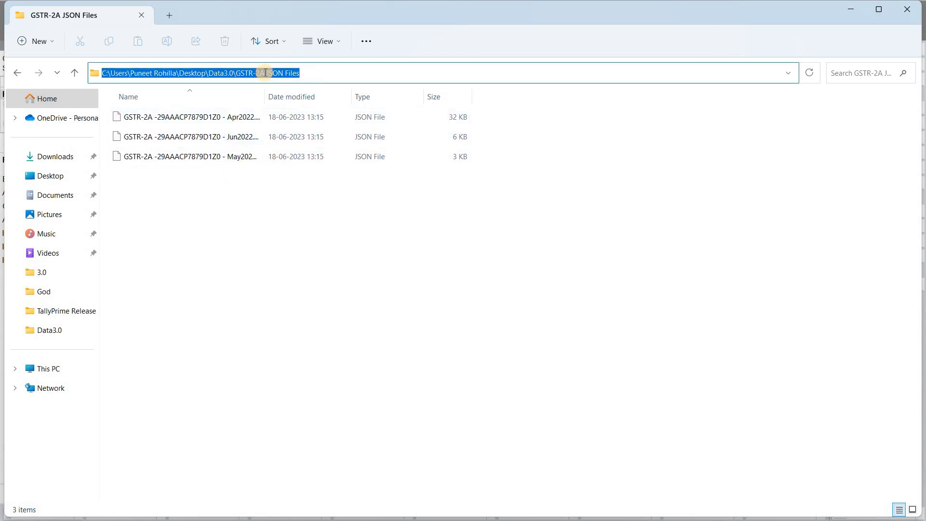
pyautogui.hotkey('alt', 'Tab')
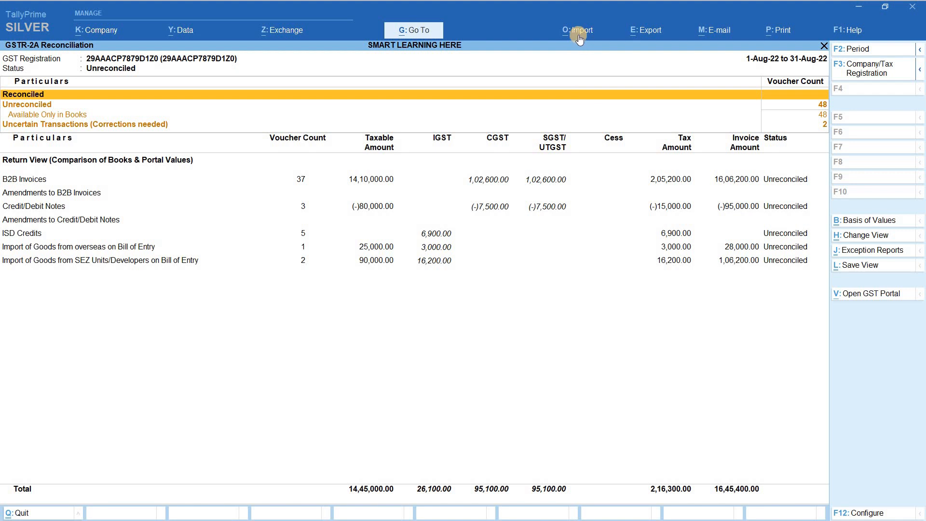
# Set the GSTR-2A Reconciliation period from 1-4-2022 to 30-4-2022
pyautogui.press('F2')
pyautogui.write('1')
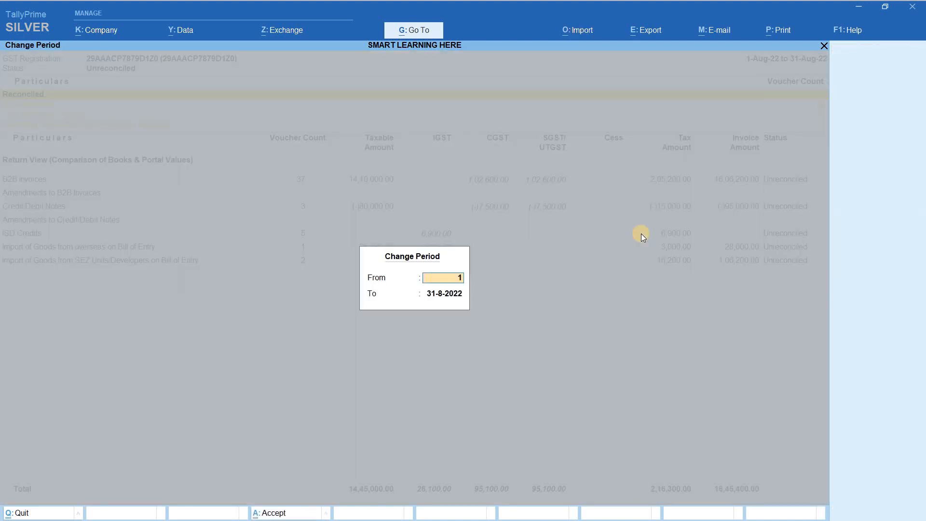
pyautogui.write('-4-2022')
pyautogui.press('Return')
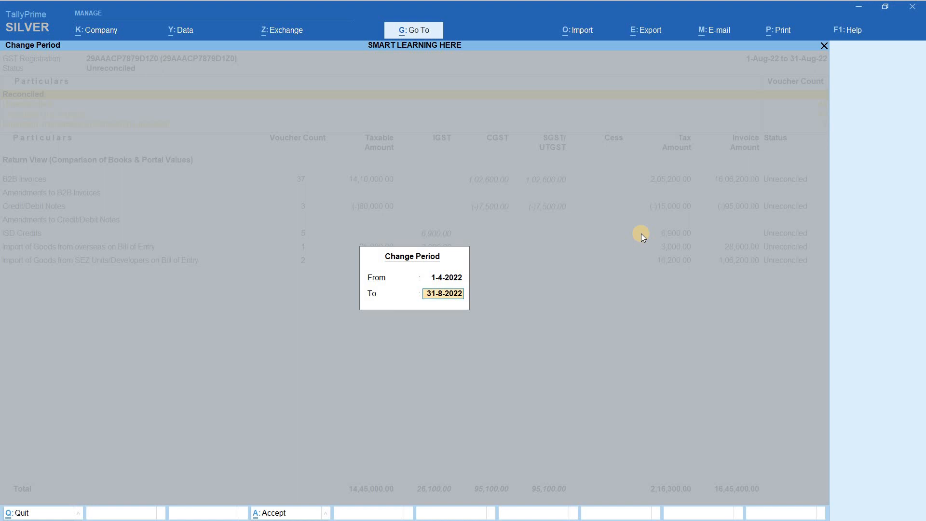
pyautogui.write('30-4-22')
pyautogui.press('Return')
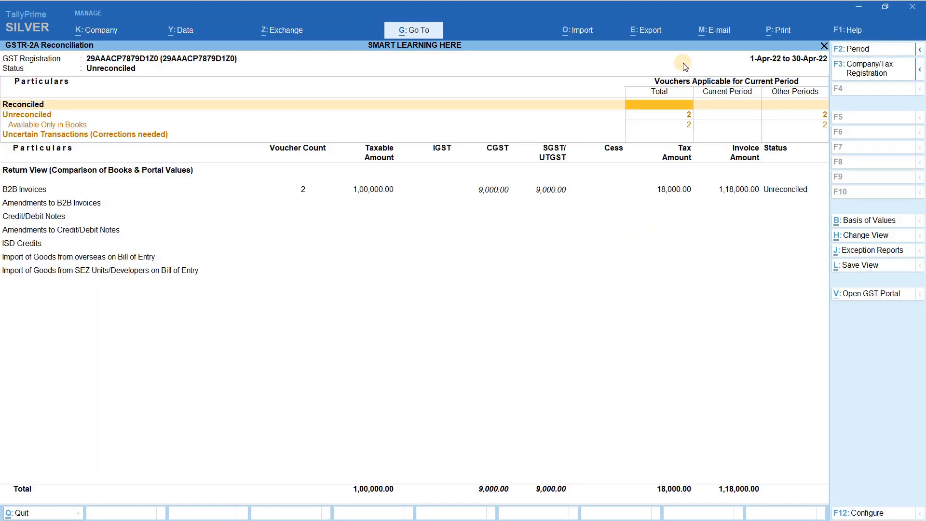
# Start a GST returns import for the Karnataka registration named by its GSTIN, with return type GSTR-2A
pyautogui.click(582, 30)
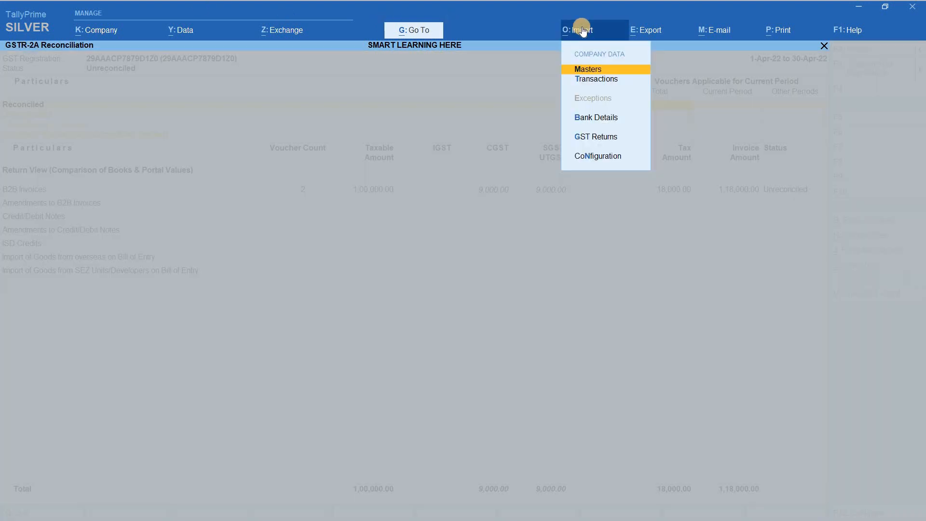
pyautogui.press('Down')
pyautogui.press('Down')
pyautogui.press('Down')
pyautogui.press('Return')
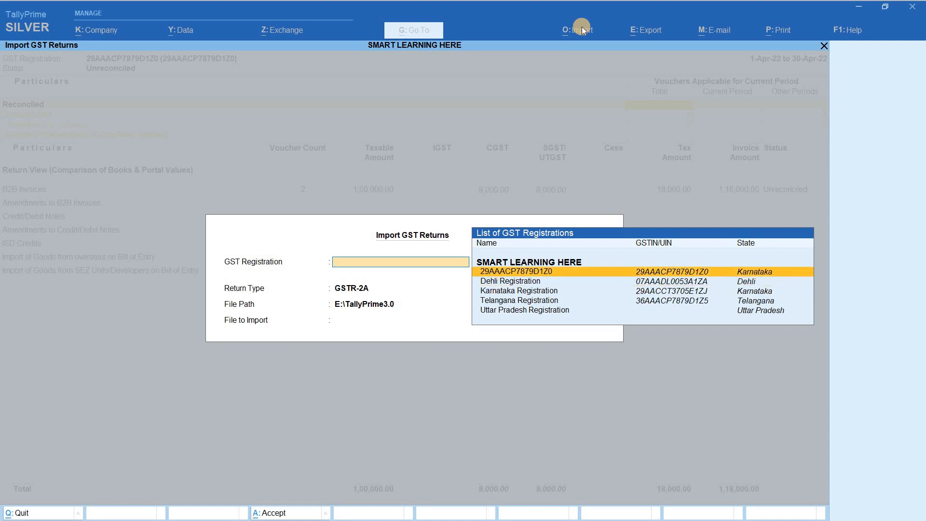
pyautogui.press('Return')
pyautogui.press('Return')
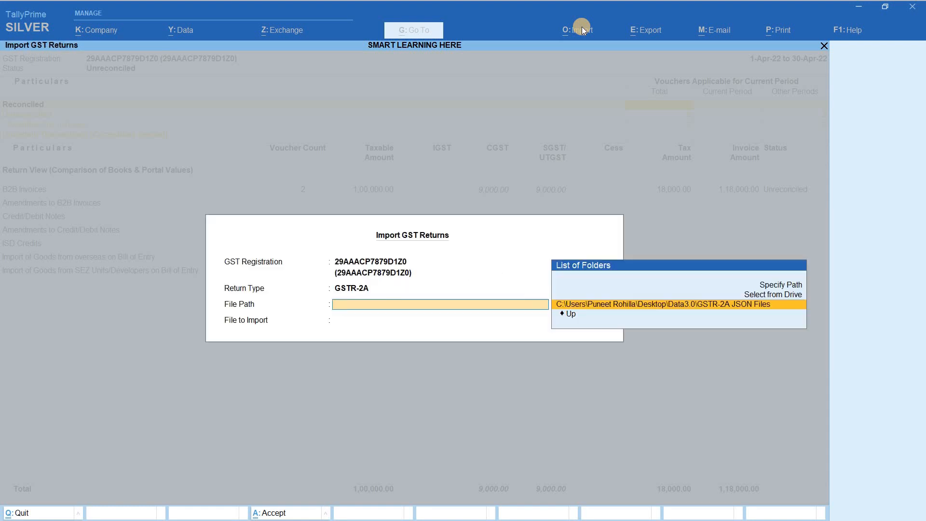
# Import the Apr2022 GSTR-2A JSON file from the GSTR-2A JSON Files folder and dismiss the import summary
pyautogui.press('Return')
pyautogui.press('Down')
pyautogui.press('Down')
pyautogui.press('Up')
pyautogui.press('Return')
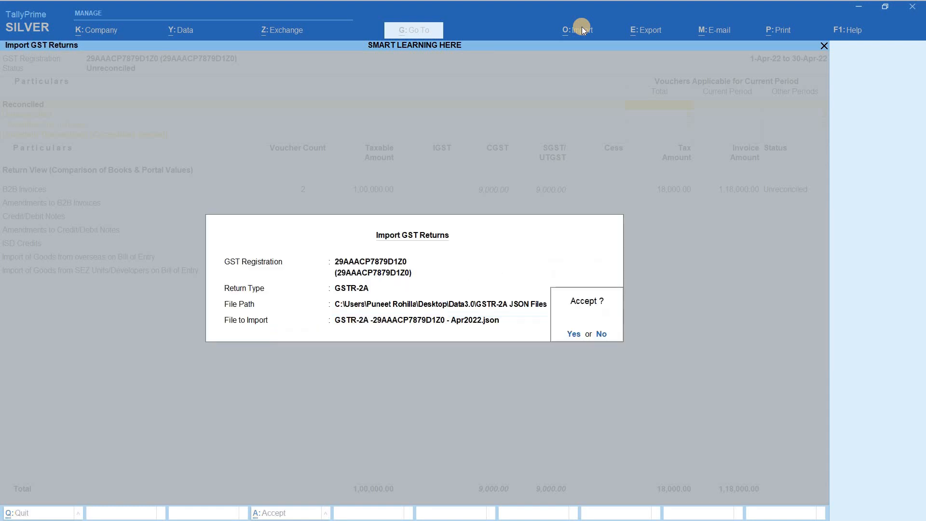
pyautogui.press('Return')
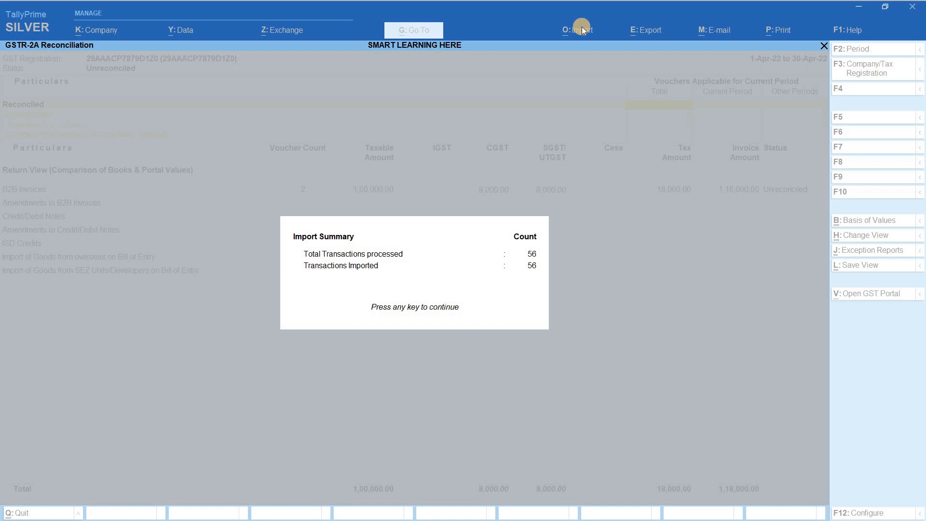
pyautogui.press('Return')
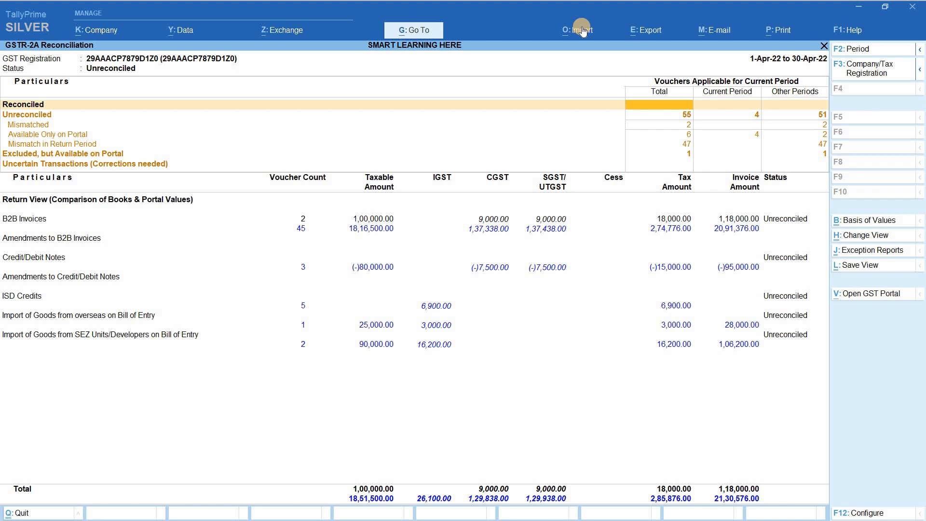
# Examine the reconciliation status categories of the April 2022 GSTR-2A report, down to B2B Invoices
pyautogui.press('Down')
pyautogui.press('Down')
pyautogui.press('Down')
pyautogui.press('Down')
pyautogui.press('Down')
pyautogui.press('Down')
pyautogui.press('Down')
pyautogui.press('Down')
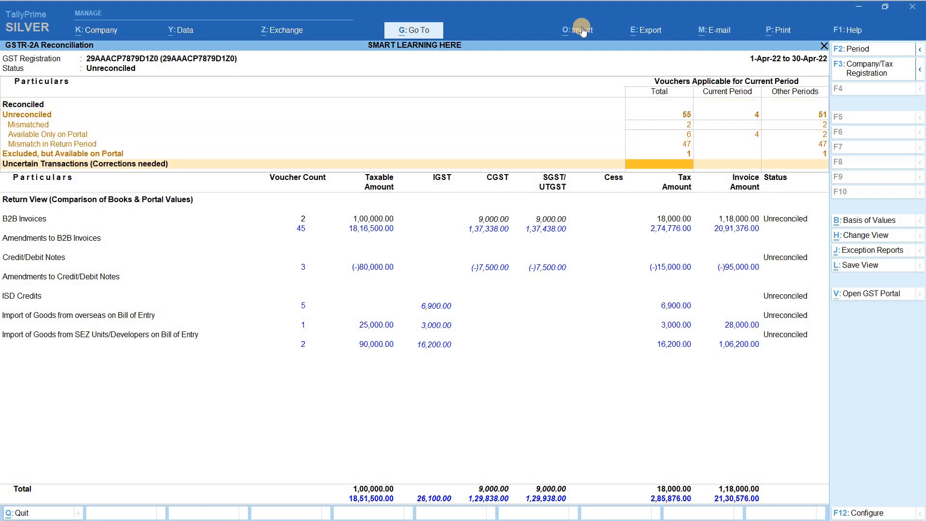
pyautogui.press('Up')
pyautogui.press('Down')
pyautogui.press('Up')
pyautogui.press('Down')
pyautogui.press('Up')
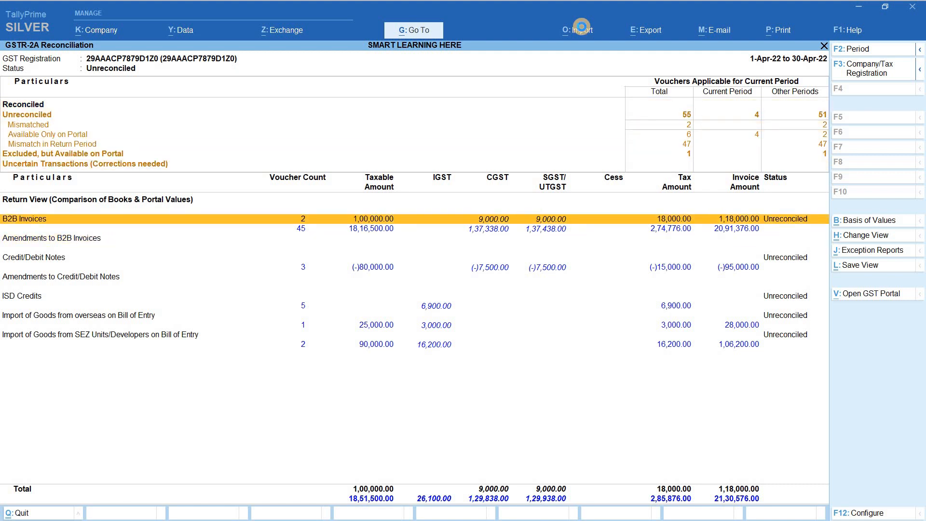
# Open the B2B Invoices summary and examine the party-wise comparison of books and portal values
pyautogui.press('Return')
pyautogui.press('Down')
pyautogui.press('Down')
pyautogui.press('Up')
pyautogui.press('Up')
pyautogui.press('Down')
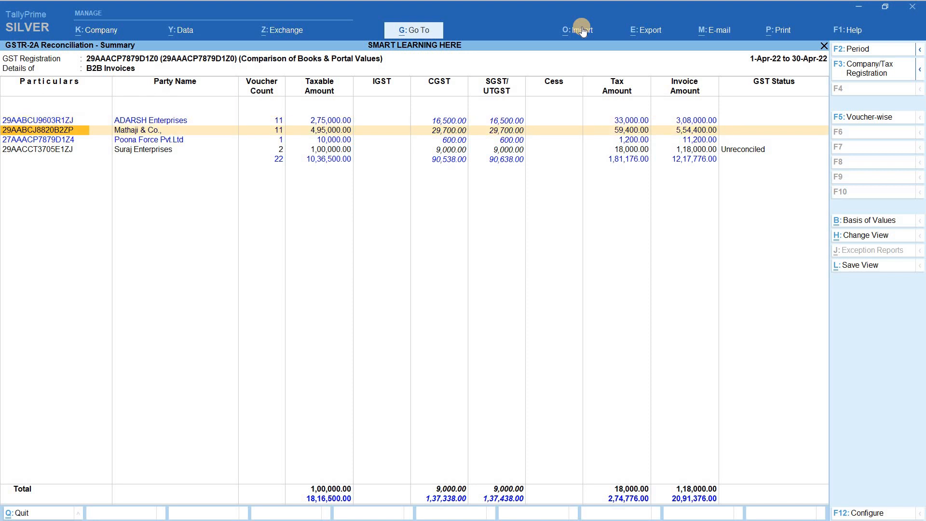
pyautogui.press('Down')
pyautogui.press('Down')
pyautogui.press('Up')
pyautogui.press('Up')
pyautogui.press('Down')
pyautogui.press('Down')
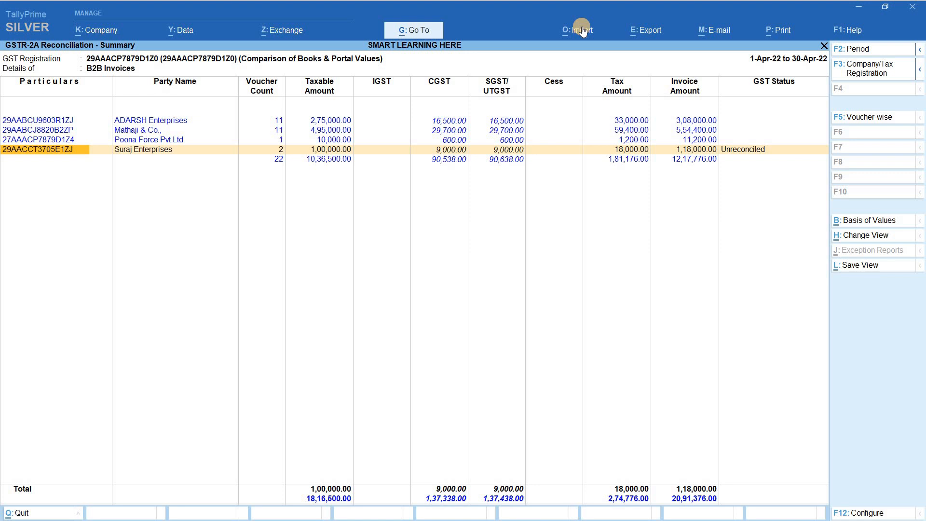
pyautogui.press('Up')
pyautogui.press('Up')
pyautogui.press('Up')
pyautogui.press('Down')
pyautogui.press('Down')
pyautogui.press('Down')
pyautogui.press('Up')
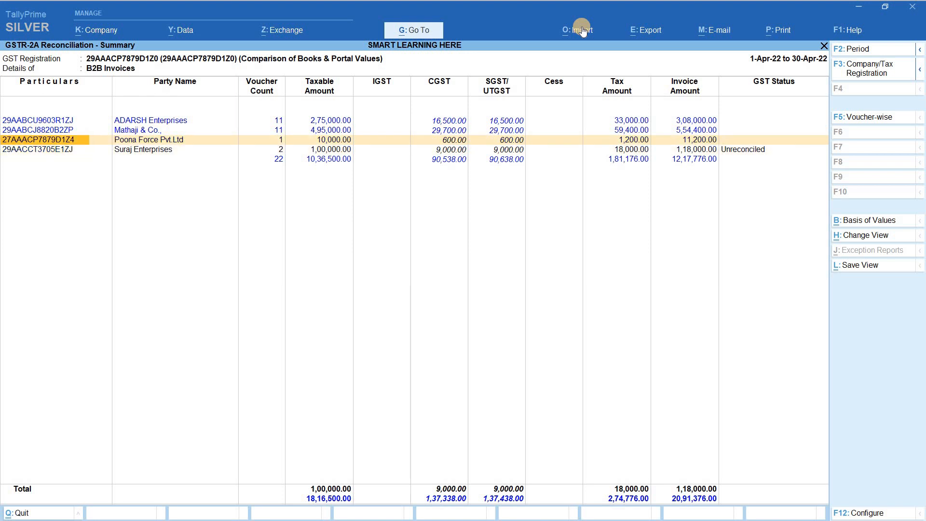
pyautogui.press('Down')
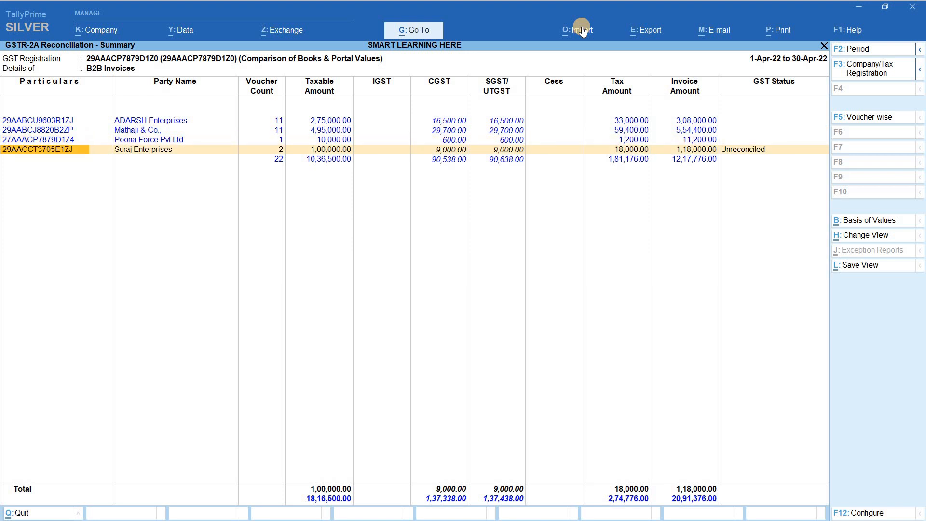
pyautogui.press('Up')
pyautogui.press('Up')
pyautogui.press('Up')
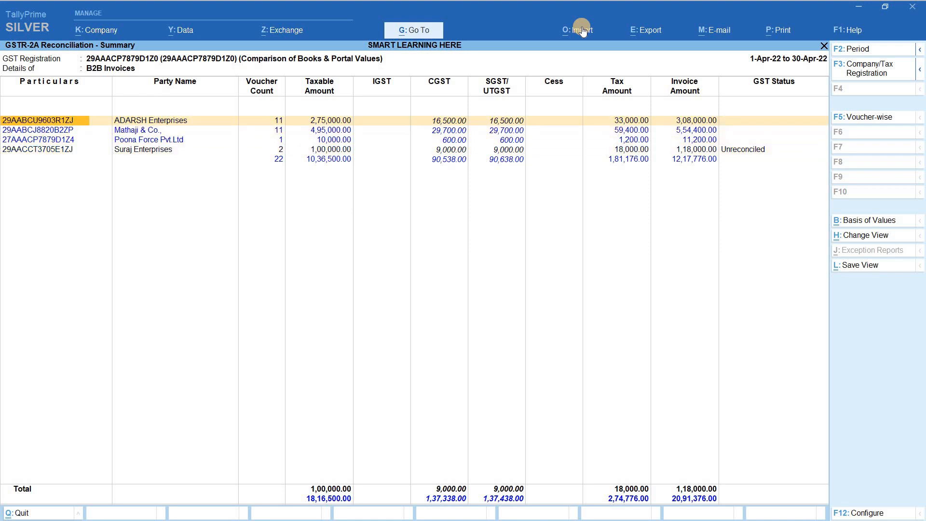
pyautogui.press('Down')
pyautogui.press('Down')
pyautogui.press('Down')
pyautogui.press('Up')
pyautogui.press('Up')
pyautogui.press('Up')
# Open the voucher register of Suraj Enterprises and examine its Mismatched and Mismatch in Return Period vouchers
pyautogui.press('Down')
pyautogui.press('Down')
pyautogui.press('Down')
pyautogui.press('Return')
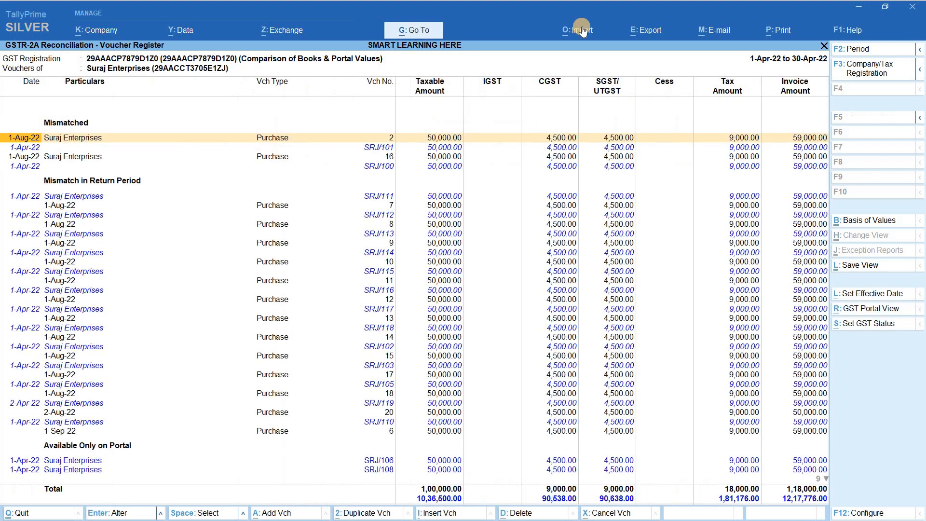
pyautogui.press('Down')
pyautogui.press('Down')
pyautogui.press('Down')
pyautogui.press('Down')
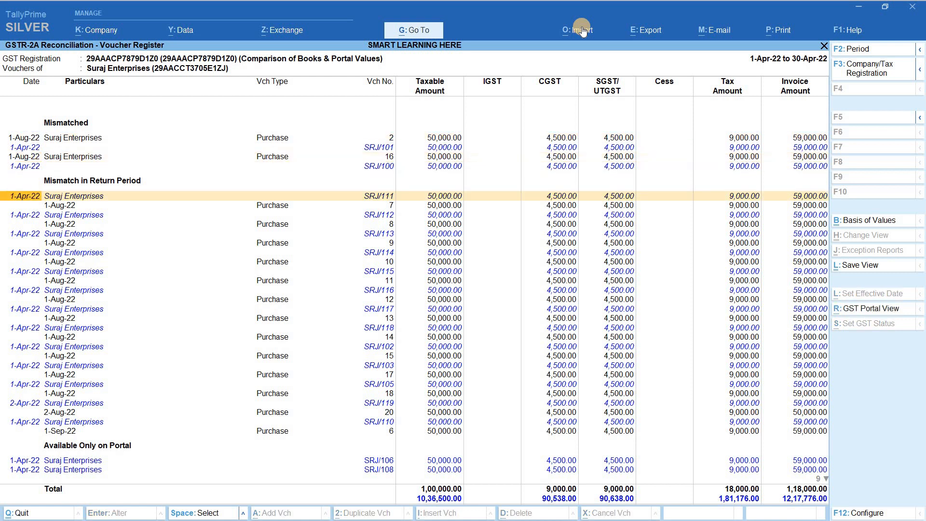
pyautogui.press('Down')
pyautogui.press('Down')
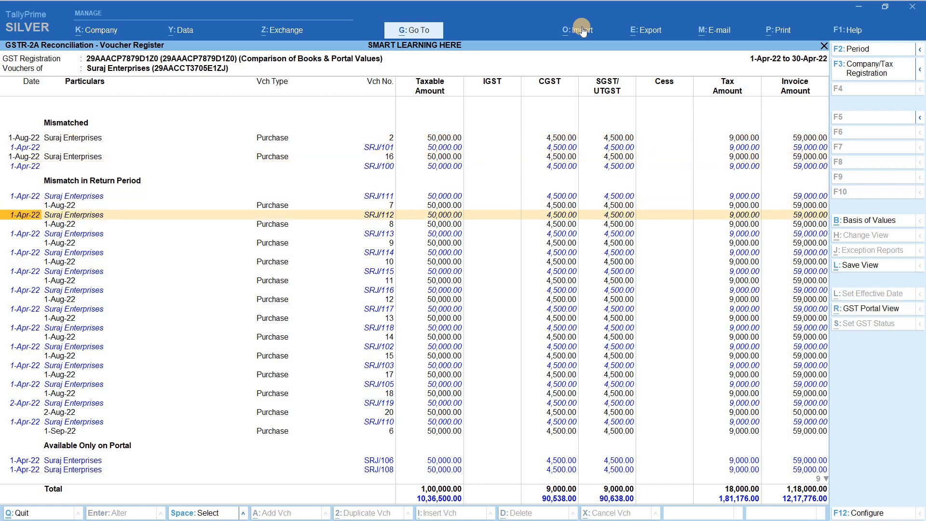
pyautogui.press('Down')
pyautogui.press('Down')
pyautogui.press('Down')
pyautogui.press('Down')
pyautogui.press('Down')
pyautogui.press('Down')
pyautogui.press('Down')
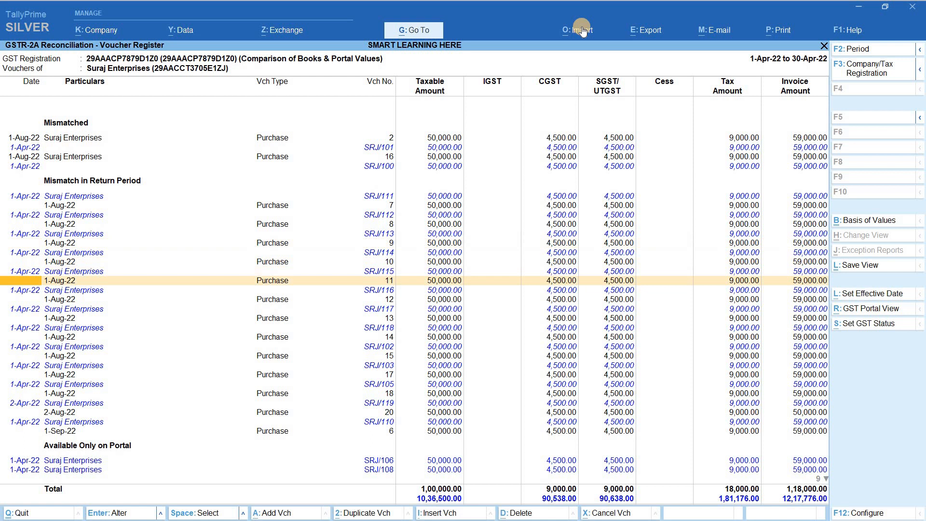
pyautogui.press('Up')
pyautogui.press('Up')
pyautogui.press('Up')
pyautogui.press('Up')
pyautogui.press('Up')
pyautogui.press('Up')
pyautogui.press('Up')
pyautogui.press('Down')
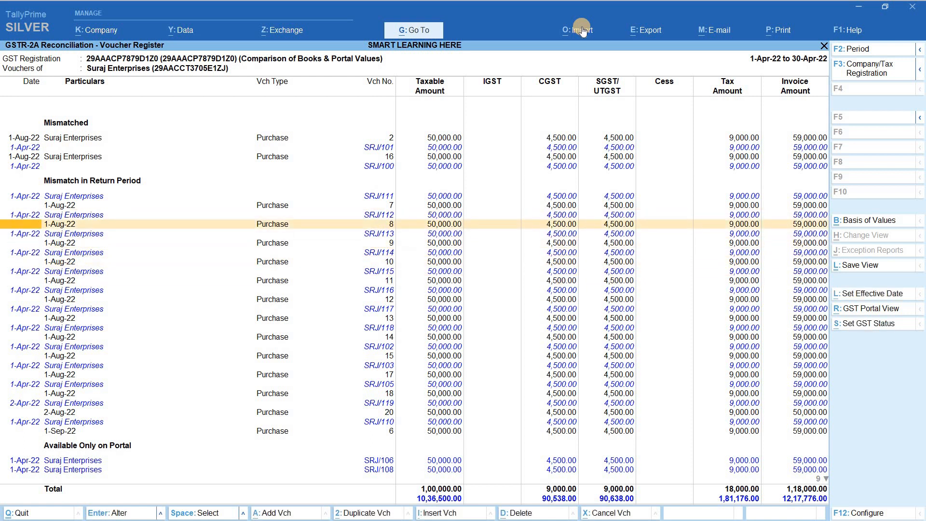
# Examine the remaining Mismatch in Return Period vouchers and the Available Only on Portal vouchers of Suraj Enterprises
pyautogui.press('Down')
pyautogui.press('Down')
pyautogui.press('Down')
pyautogui.press('Down')
pyautogui.press('Down')
pyautogui.press('Down')
pyautogui.press('Down')
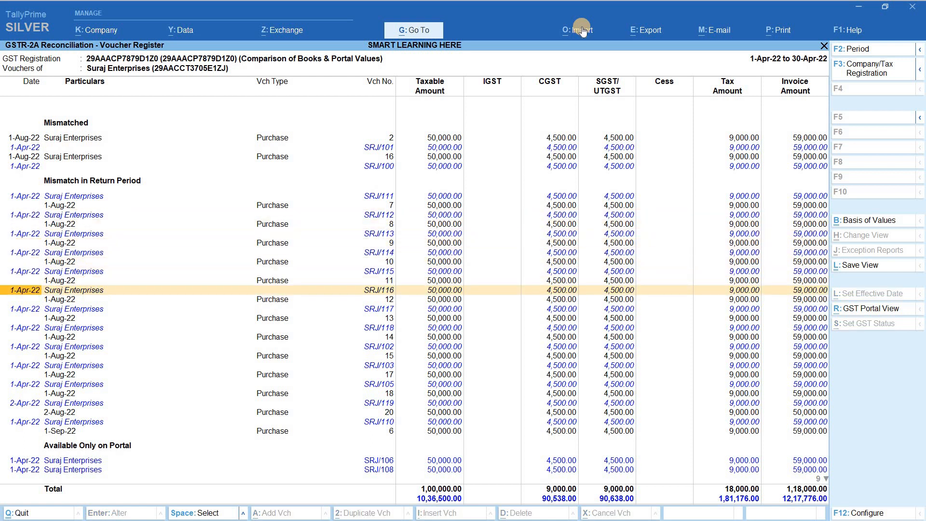
pyautogui.press('Down')
pyautogui.press('Down')
pyautogui.press('Down')
pyautogui.press('Down')
pyautogui.press('Down')
pyautogui.press('Down')
pyautogui.press('Down')
pyautogui.press('Down')
pyautogui.press('Down')
pyautogui.press('Down')
pyautogui.press('Down')
pyautogui.press('Down')
pyautogui.press('Down')
pyautogui.press('Down')
pyautogui.press('Down')
pyautogui.press('Down')
pyautogui.press('Down')
pyautogui.press('Down')
pyautogui.press('Down')
pyautogui.press('Down')
pyautogui.press('Up')
pyautogui.press('Up')
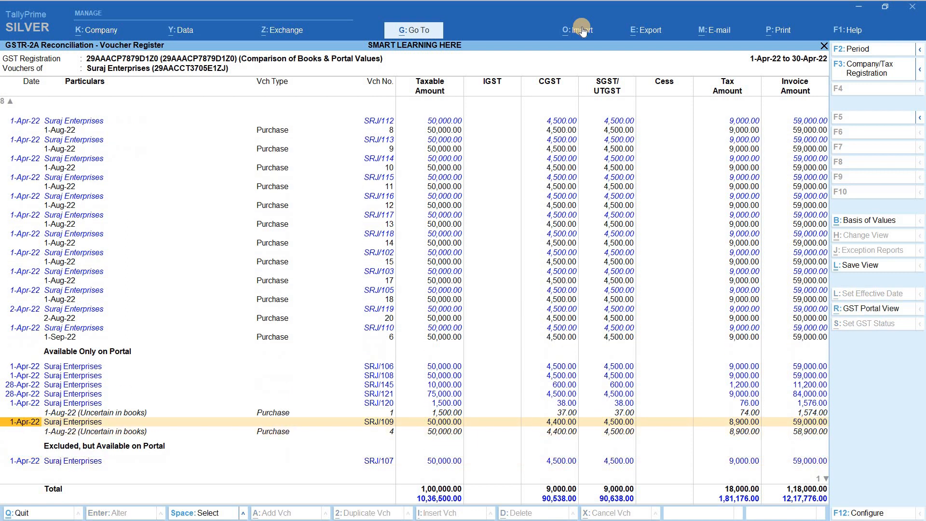
# Set the GST return effective date of uncertain purchase voucher 1, beneath portal invoice SRJ/120, to 1-5-22
pyautogui.press('Up')
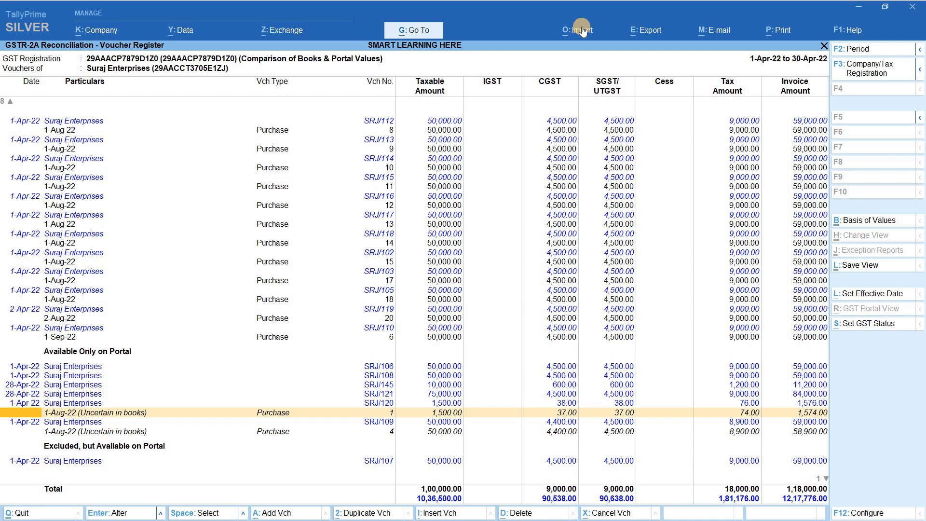
pyautogui.press('space')
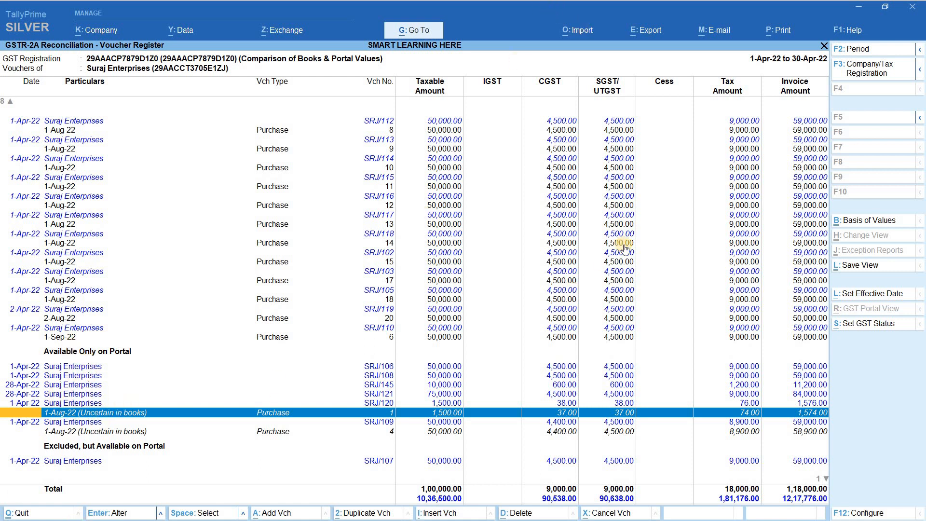
pyautogui.click(850, 295)
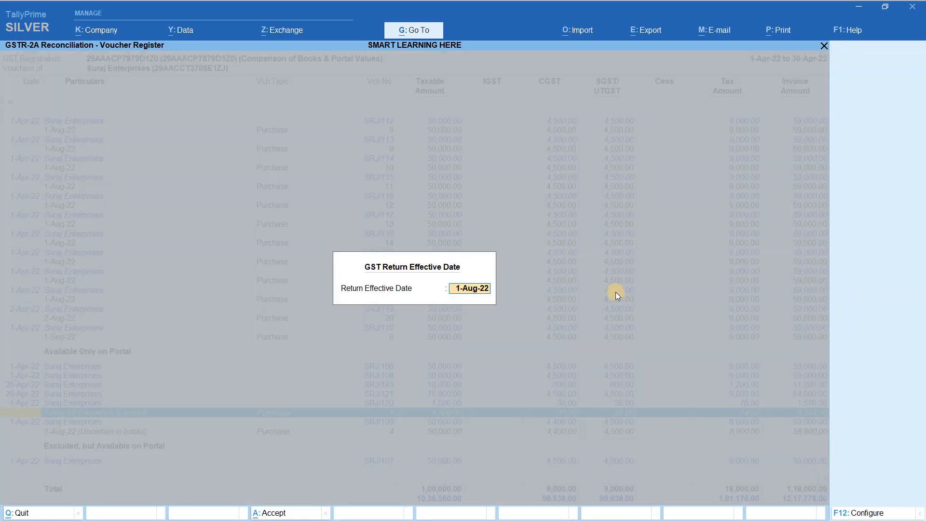
pyautogui.write('1-5-22')
pyautogui.press('Return')
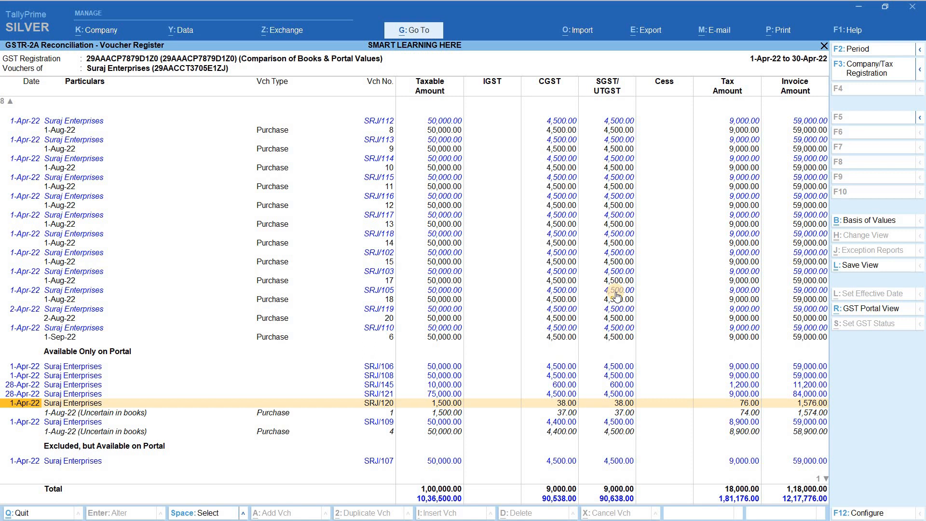
# Leave the GSTR-2A reconciliation and open the GSTR-2B Reconciliation report
pyautogui.press('Up')
pyautogui.press('Up')
pyautogui.press('Up')
pyautogui.press('Up')
pyautogui.press('Up')
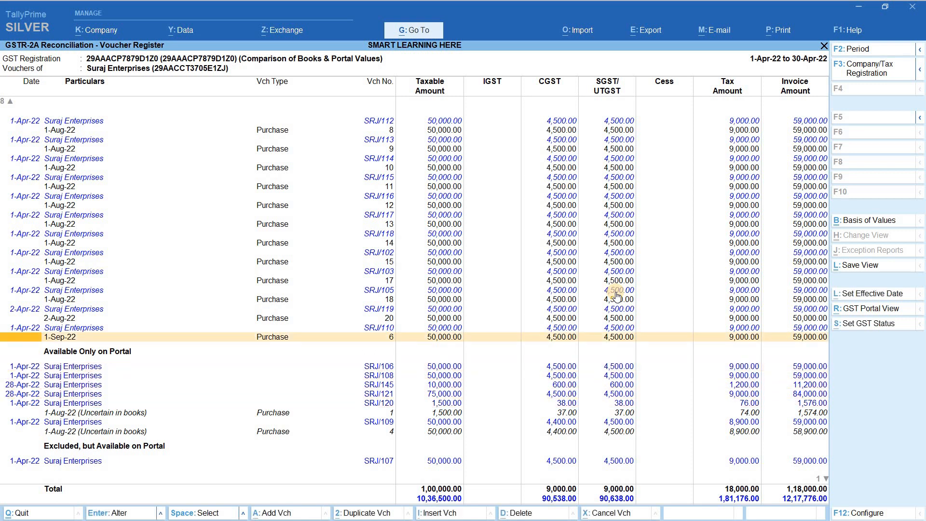
pyautogui.press('Escape')
pyautogui.press('Escape')
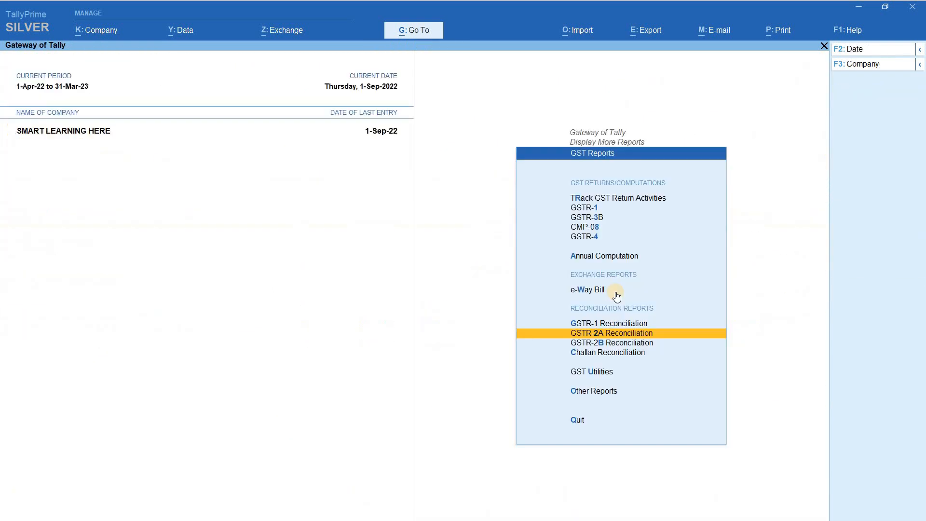
pyautogui.press('Down')
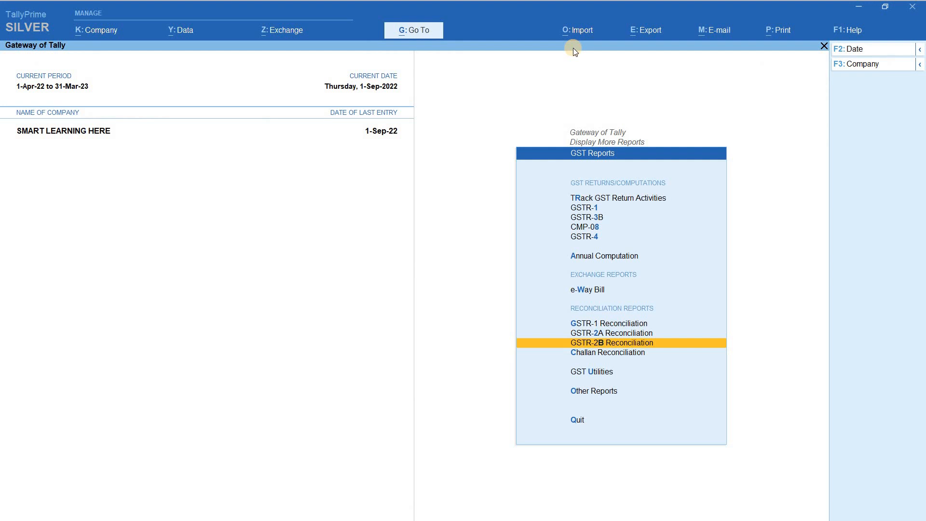
pyautogui.press('Return')
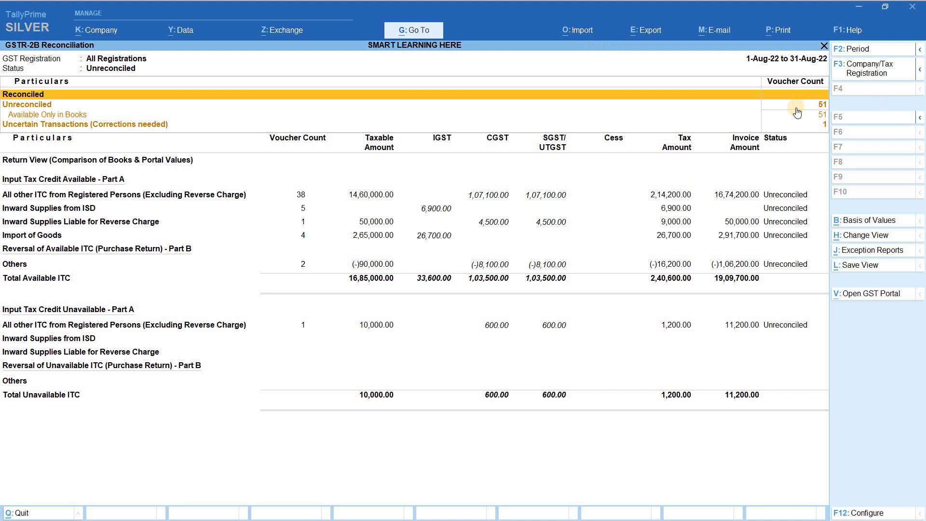
# Change the GSTR-2B Reconciliation period to 1-4-2022 through 30-4-22
pyautogui.press('F2')
pyautogui.write('1-')
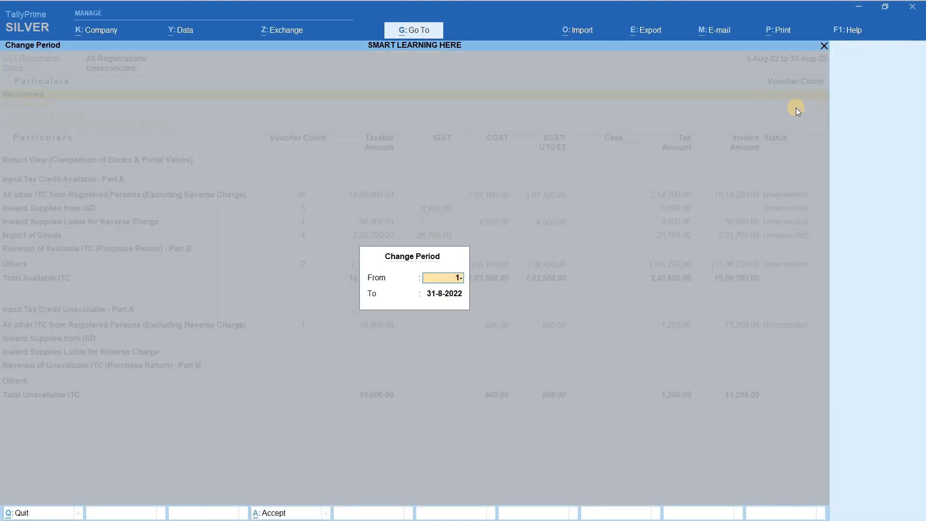
pyautogui.write('4-202')
pyautogui.press('Return')
pyautogui.write('30-4-22')
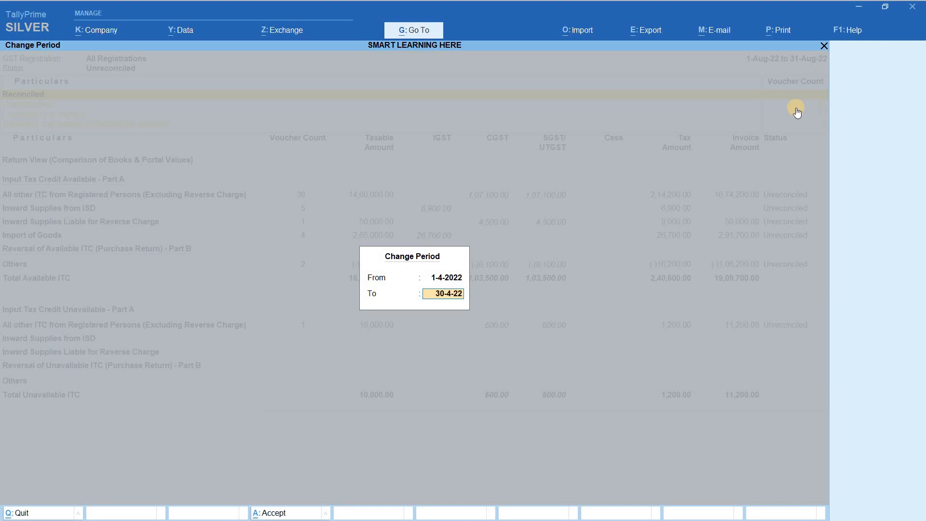
pyautogui.press('Return')
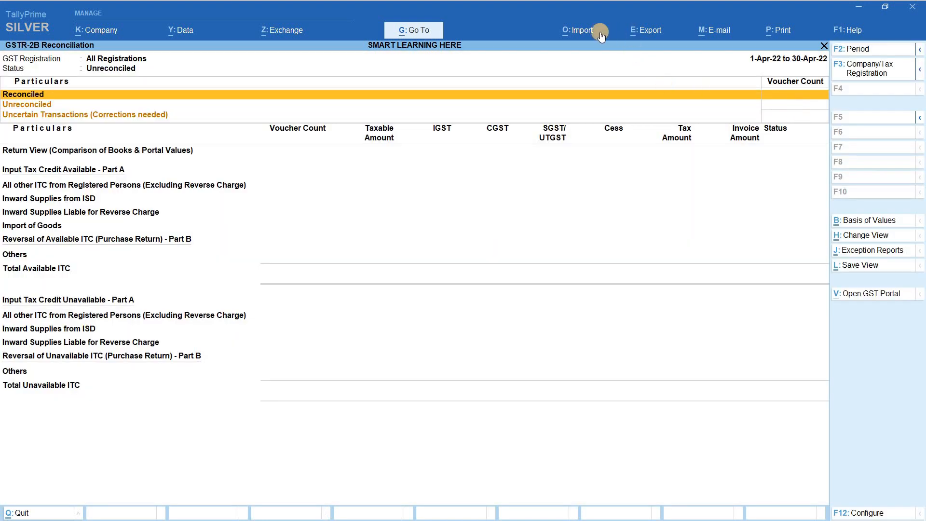
# Set up a GSTR-2B return import for the first listed Karnataka registration, with GSTR-2B JSON Files as the source folder
pyautogui.hotkey('alt', 'o')
pyautogui.press('Down')
pyautogui.press('Down')
pyautogui.press('Down')
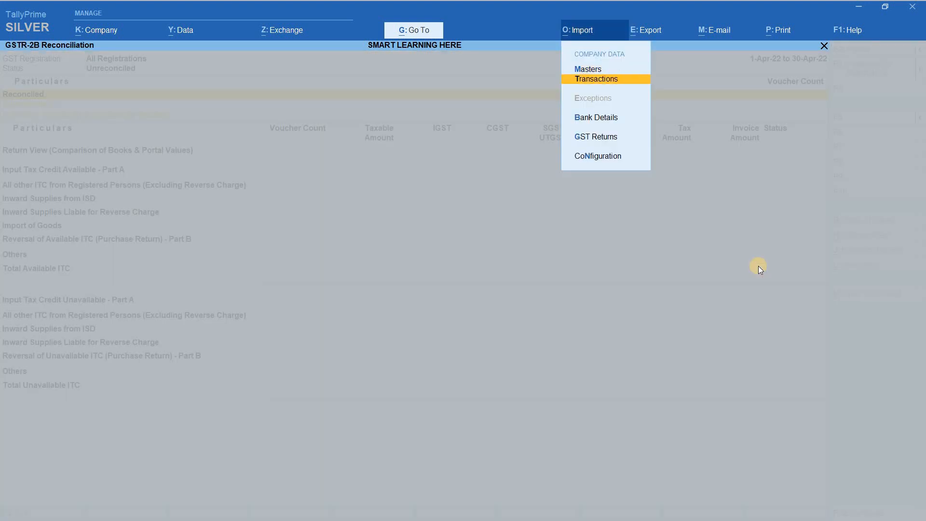
pyautogui.press('Return')
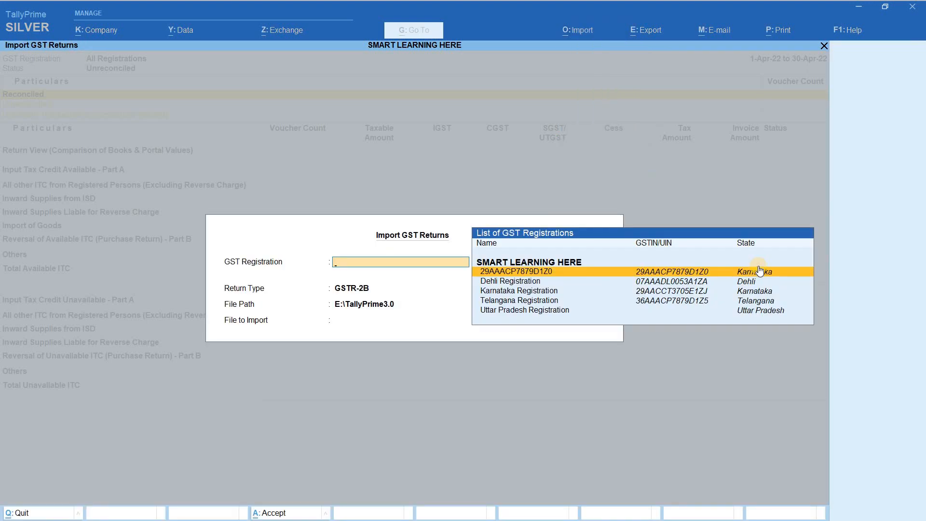
pyautogui.press('Return')
pyautogui.press('Return')
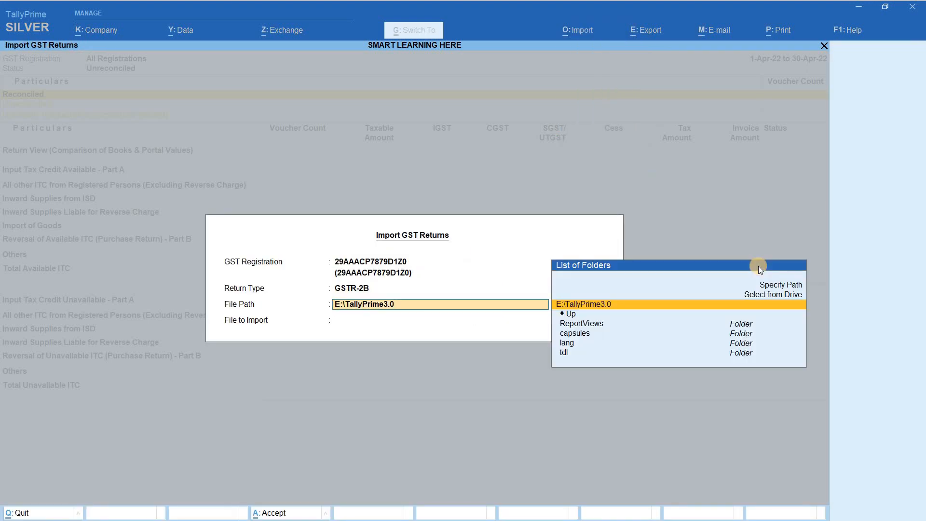
pyautogui.hotkey('ctrl', 'alt', 'v')
pyautogui.press('Return')
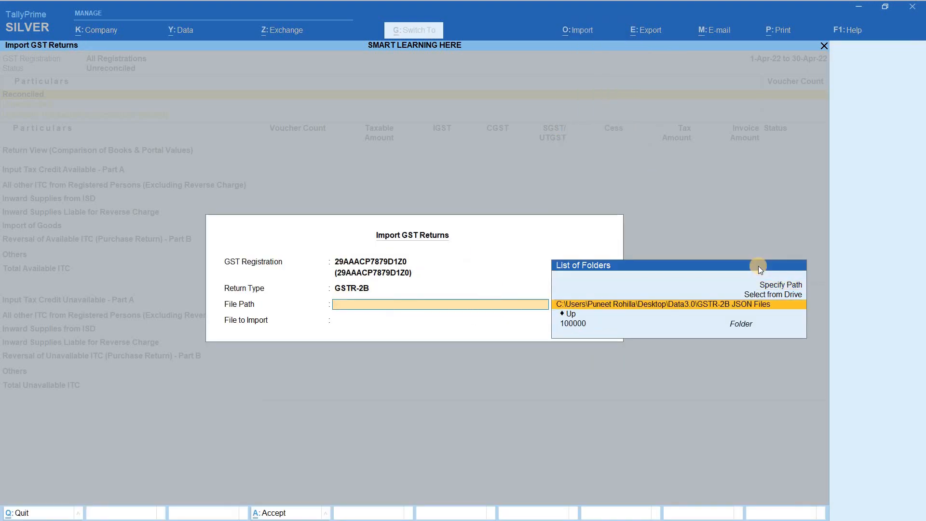
pyautogui.press('Return')
# Import the AP2022 GSTR-2B JSON file for period 04/2022 and dismiss the import summary
pyautogui.press('Down')
pyautogui.press('Down')
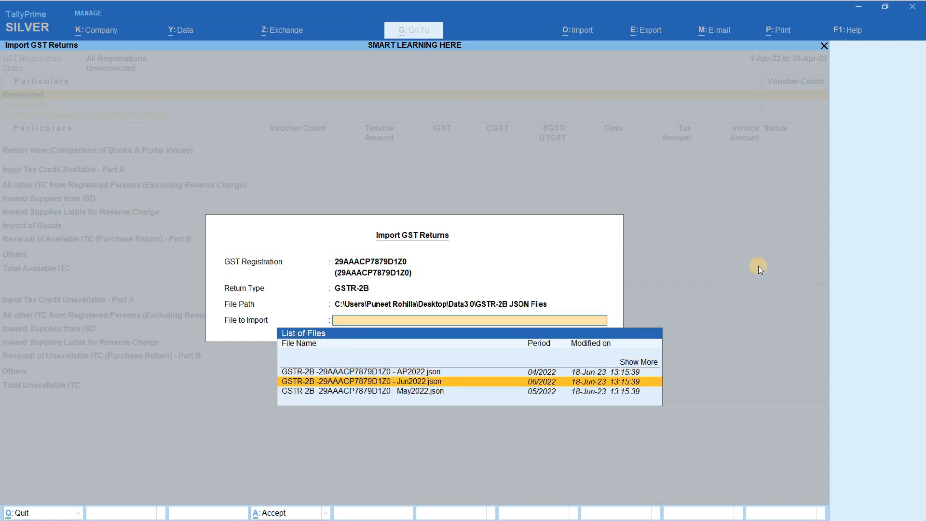
pyautogui.press('Up')
pyautogui.press('Return')
pyautogui.press('Return')
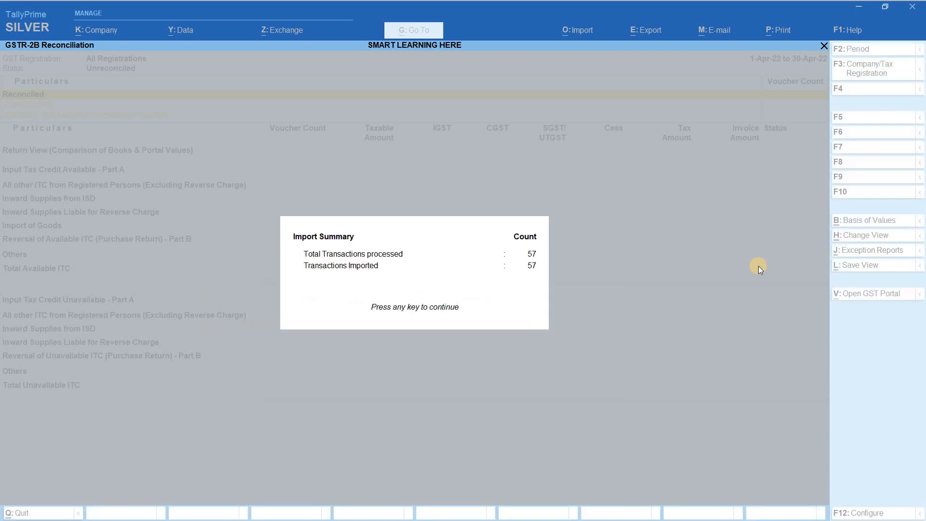
pyautogui.press('Return')
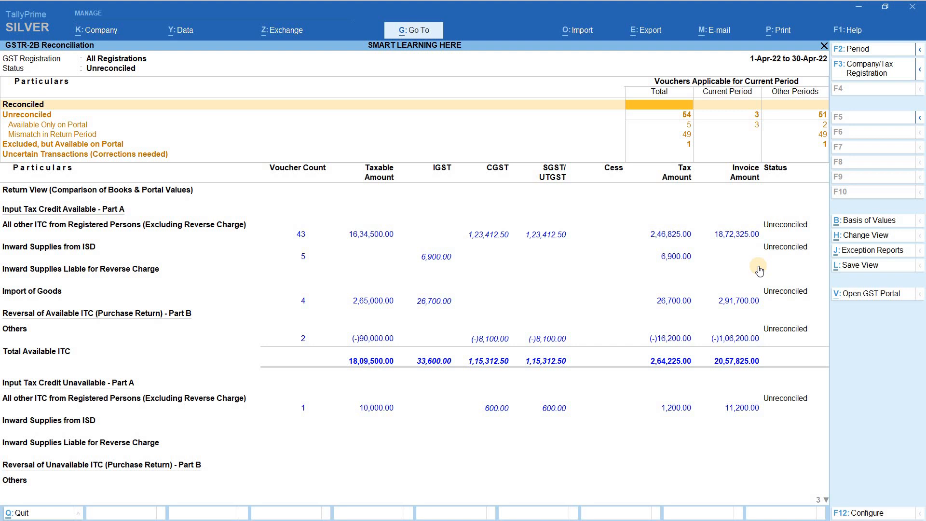
# Examine the reconciliation status categories of the April 2022 GSTR-2B report, down to the available input tax credit section
pyautogui.press('Down')
pyautogui.press('Down')
pyautogui.press('Down')
pyautogui.press('Down')
pyautogui.press('Down')
pyautogui.press('Down')
pyautogui.press('Down')
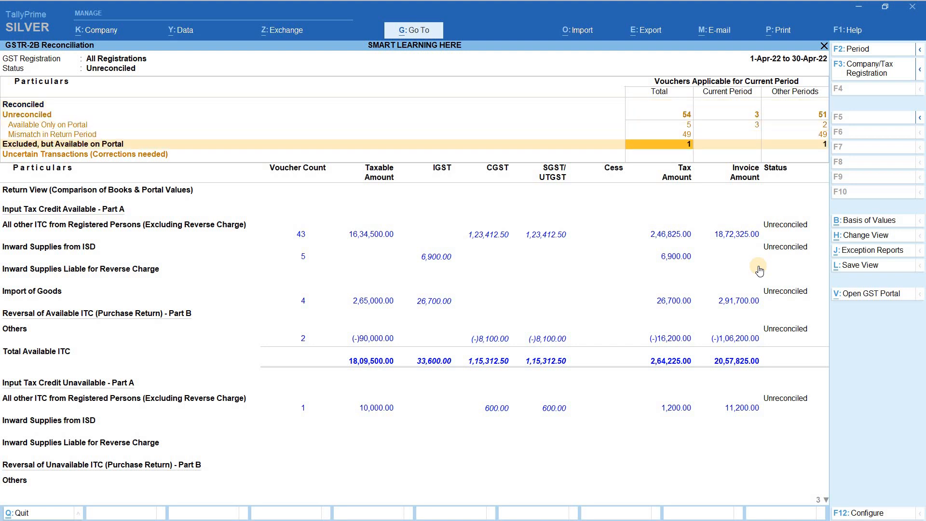
# Open the B2B Invoices summary under All other ITC from Registered Persons in the available input tax credit section
pyautogui.press('Up')
pyautogui.press('Return')
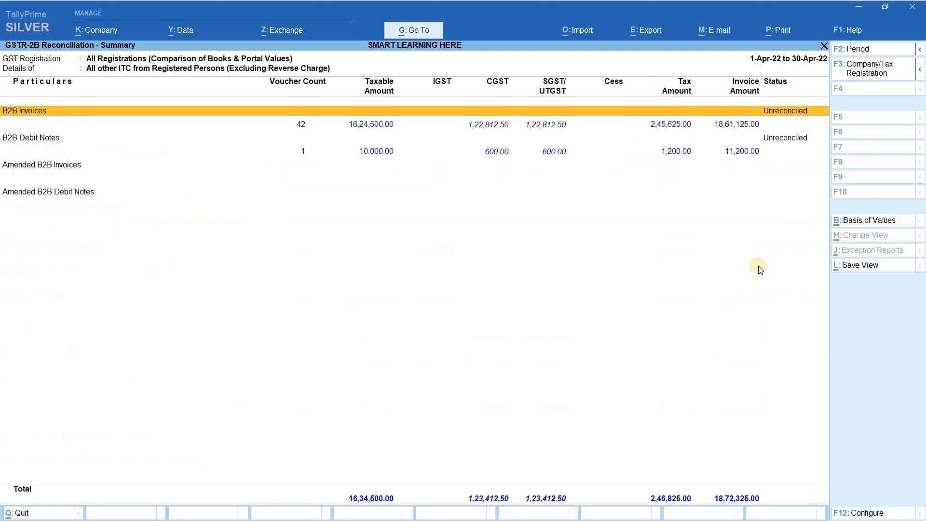
pyautogui.press('Down')
pyautogui.press('Up')
pyautogui.press('Return')
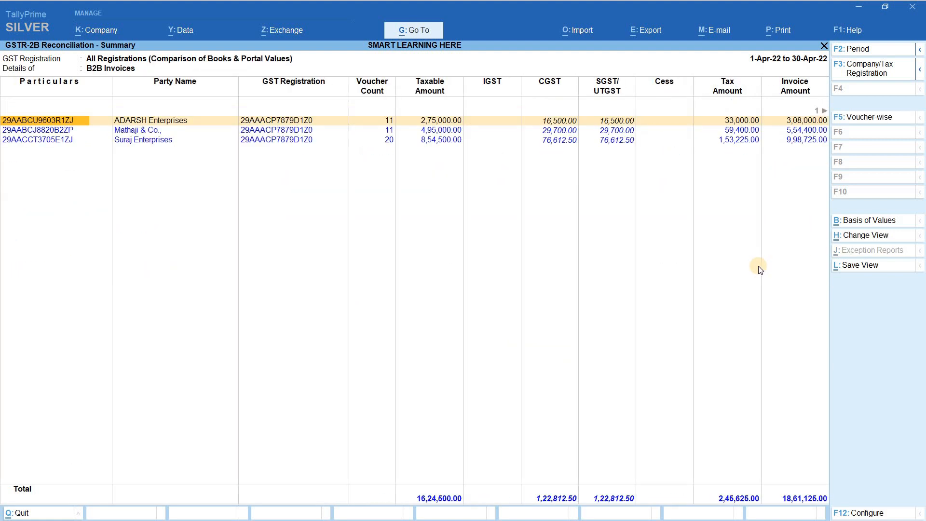
# Open the voucher register of ADARSH Enterprises and examine its Mismatch in Return Period vouchers
pyautogui.press('Down')
pyautogui.press('Down')
pyautogui.press('Up')
pyautogui.press('Up')
pyautogui.press('Return')
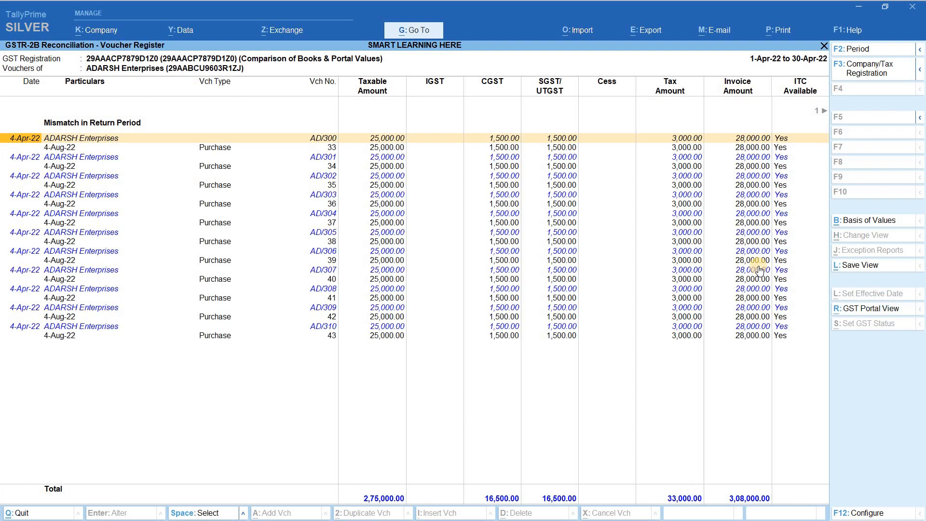
pyautogui.press('Down')
pyautogui.press('Down')
pyautogui.press('Down')
pyautogui.press('Down')
pyautogui.press('Down')
pyautogui.press('Down')
pyautogui.press('Down')
pyautogui.press('Down')
pyautogui.press('Down')
pyautogui.press('Down')
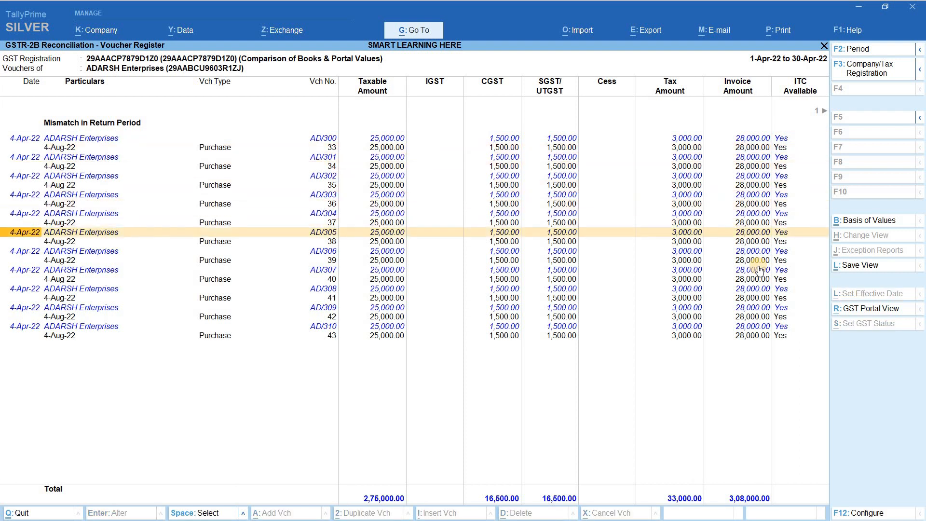
pyautogui.press('Down')
pyautogui.press('Down')
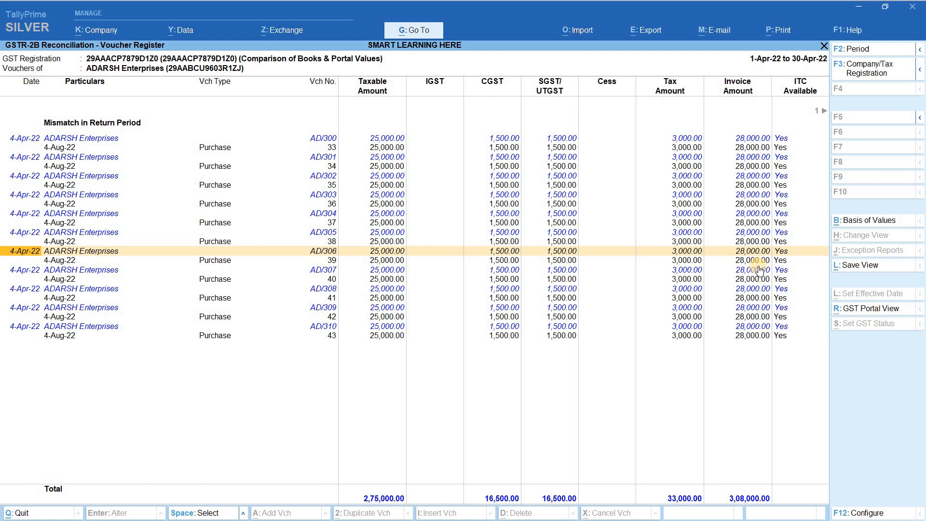
# Close the GSTR-2B reconciliation reports and return to the Gateway of Tally
pyautogui.press('Escape')
pyautogui.press('Escape')
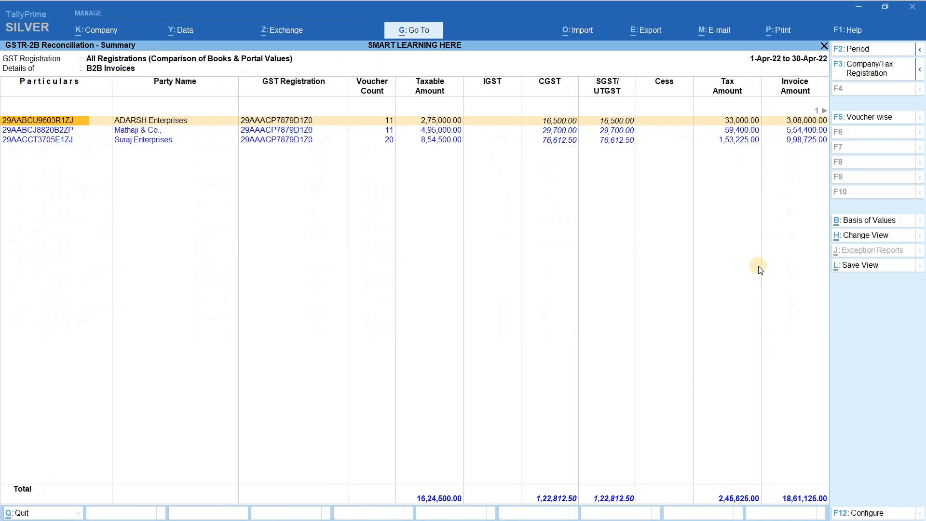
pyautogui.press('Escape')
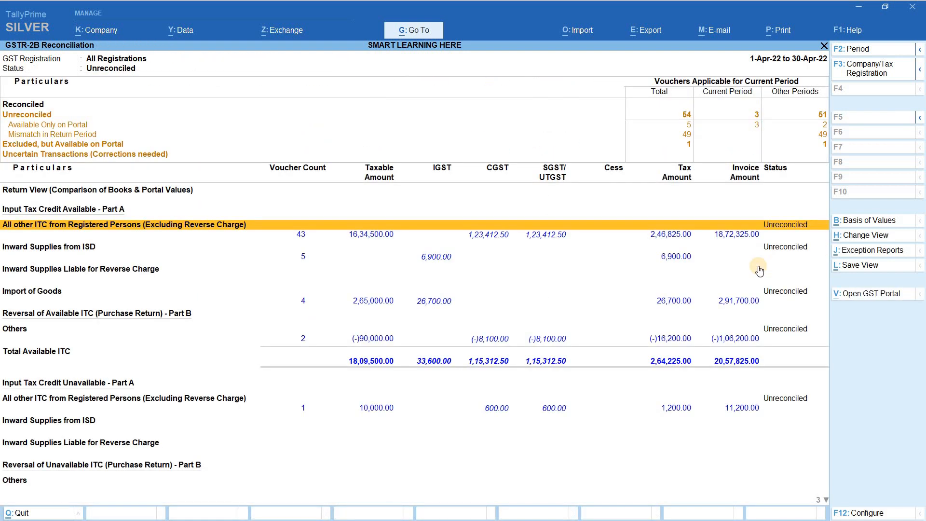
pyautogui.press('Escape')
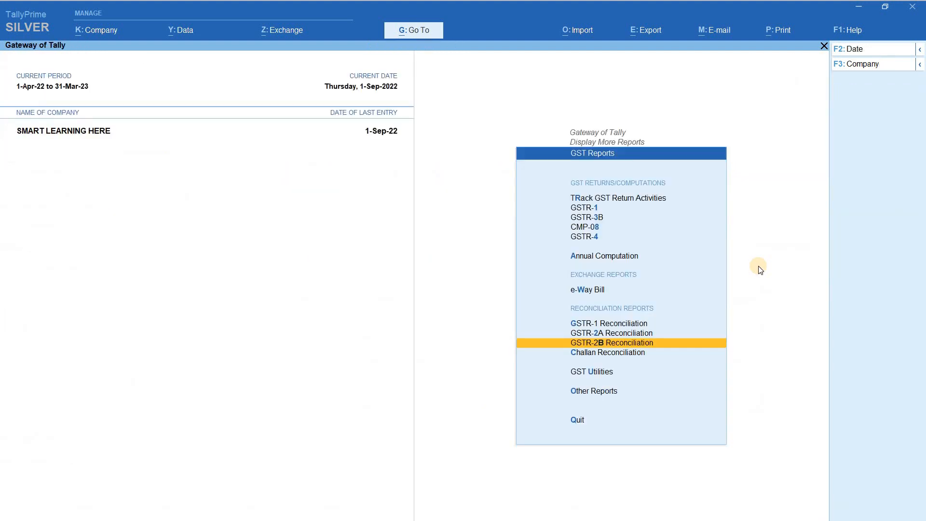
pyautogui.press('Escape')
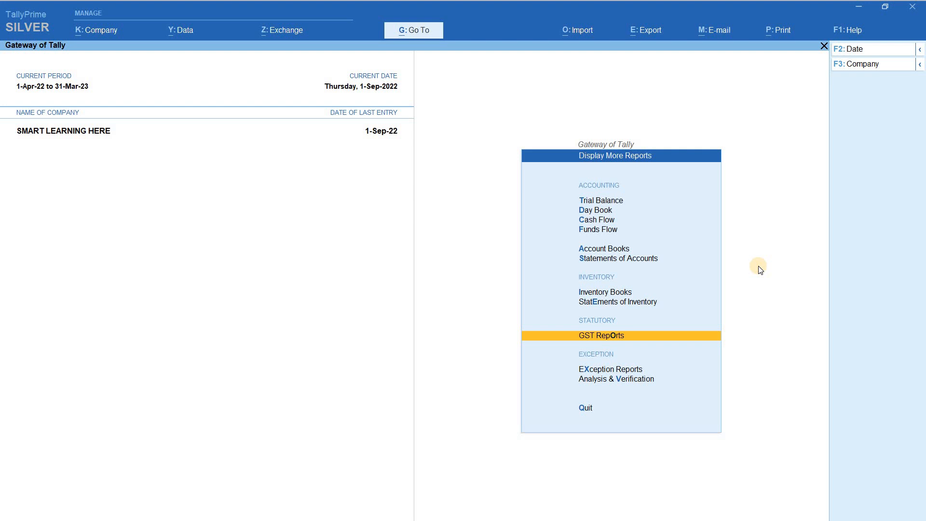
pyautogui.press('Escape')
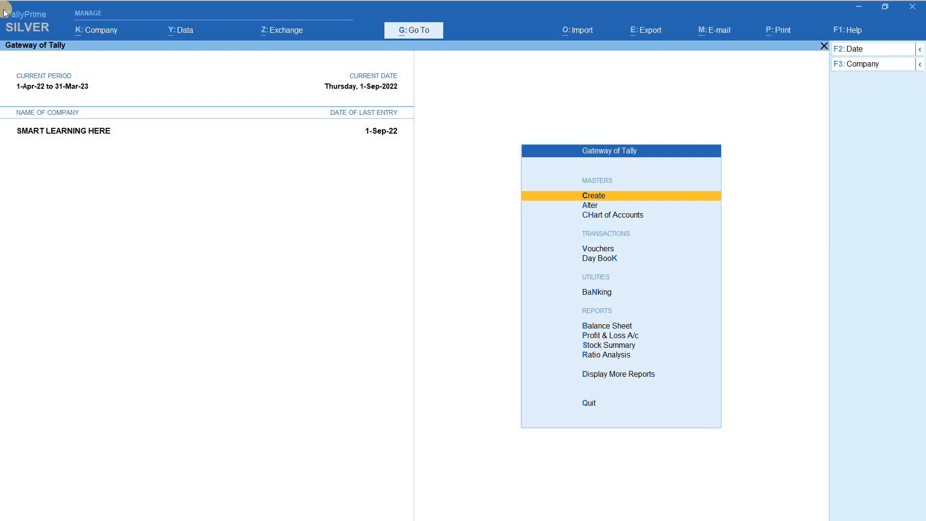
# Set Enable Payment Request to share payment link/QR code to Yes in the company features
pyautogui.press('F11')
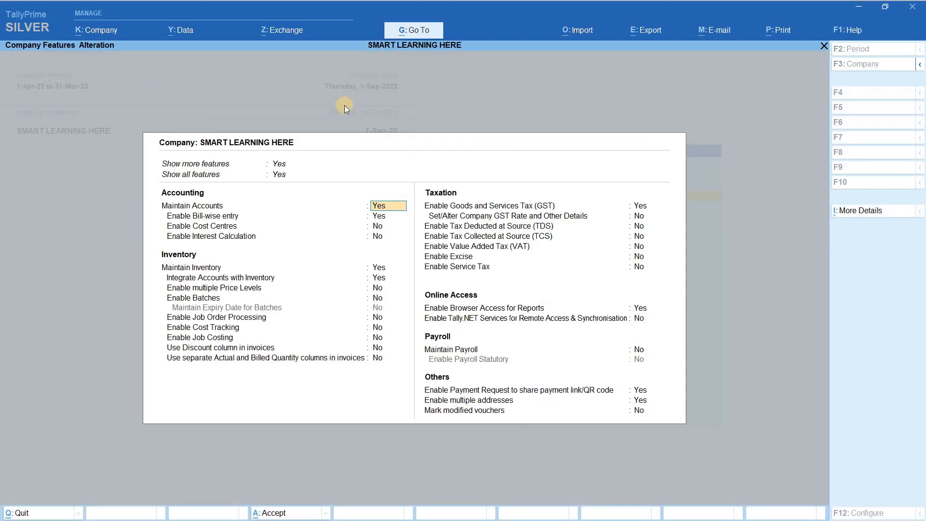
pyautogui.click(642, 389)
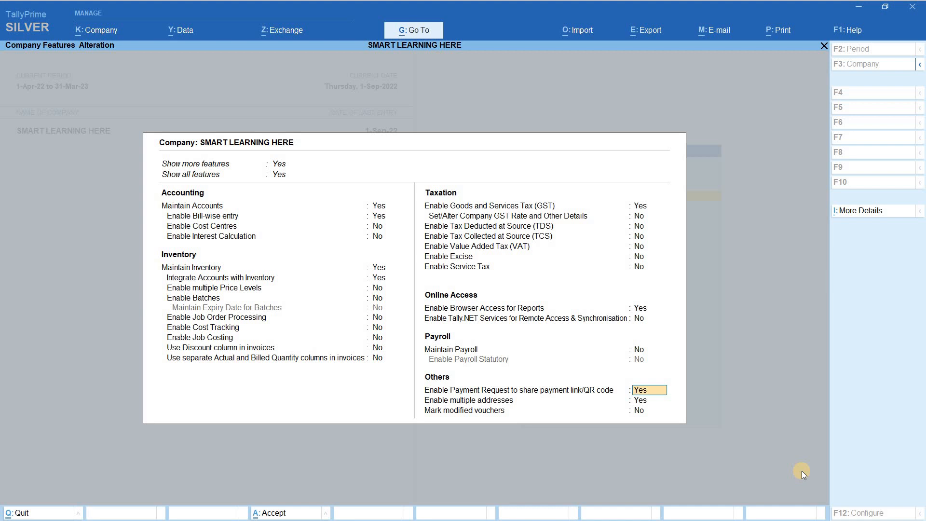
pyautogui.write('Y')
pyautogui.press('Return')
# Accept the Kotak Payment merchant profile with UPI as payment method and no further profile, and save the company features
pyautogui.press('Return')
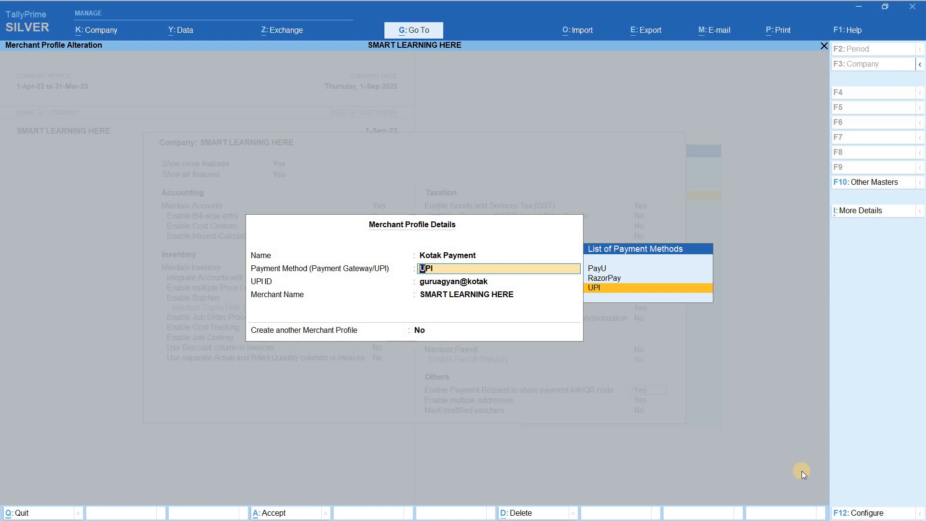
pyautogui.press('Return')
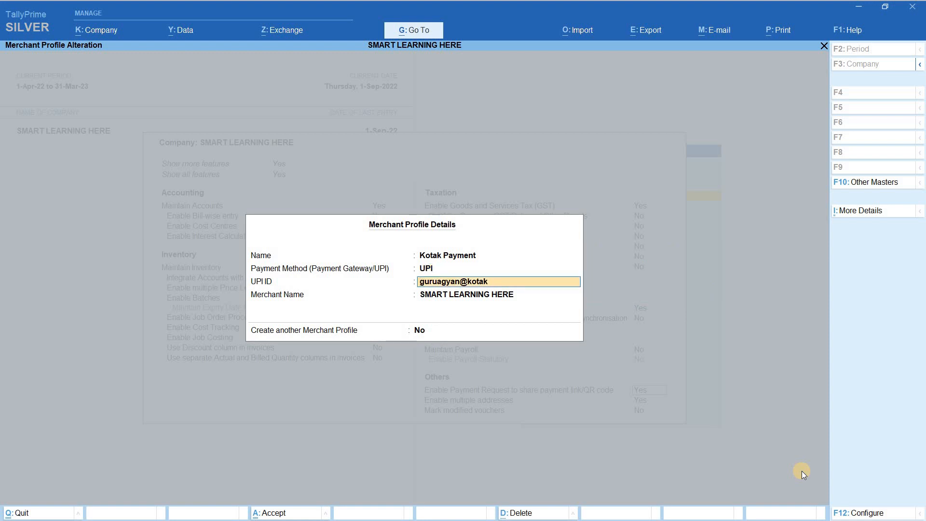
pyautogui.press('Return')
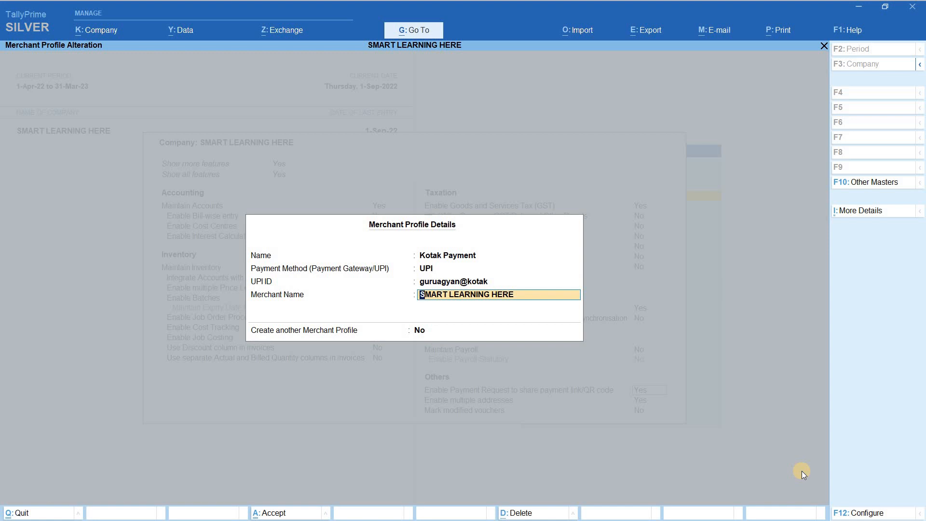
pyautogui.press('Return')
pyautogui.press('BackSpace')
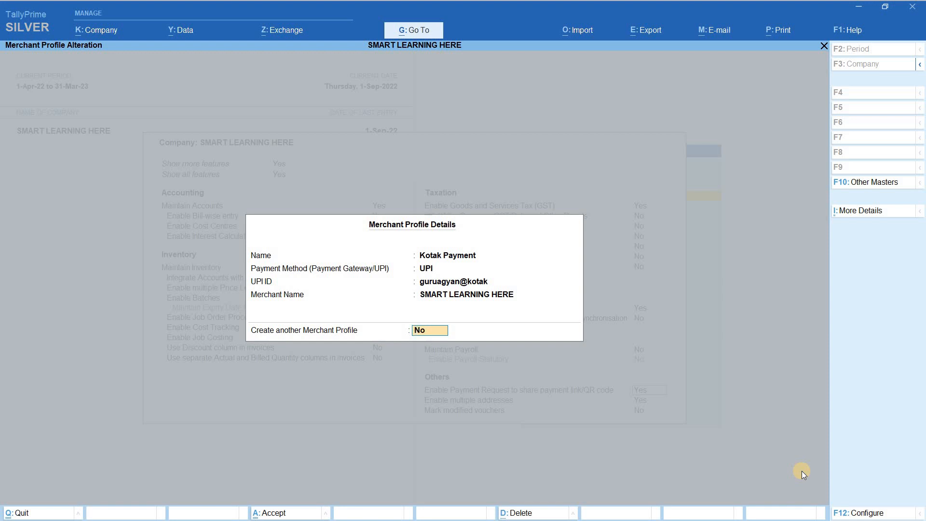
pyautogui.press('Return')
pyautogui.press('Return')
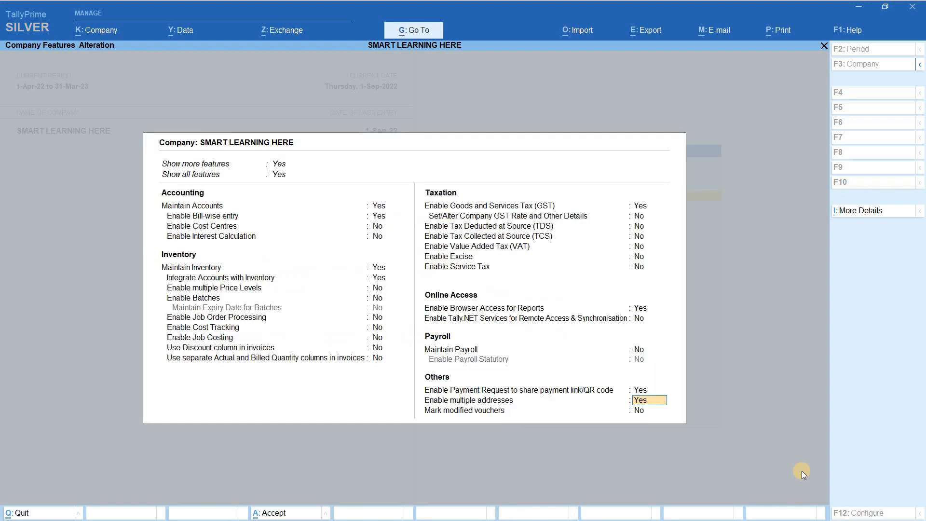
pyautogui.hotkey('ctrl', 'a')
# Open the GST Sales voucher type for alteration
pyautogui.press('Down')
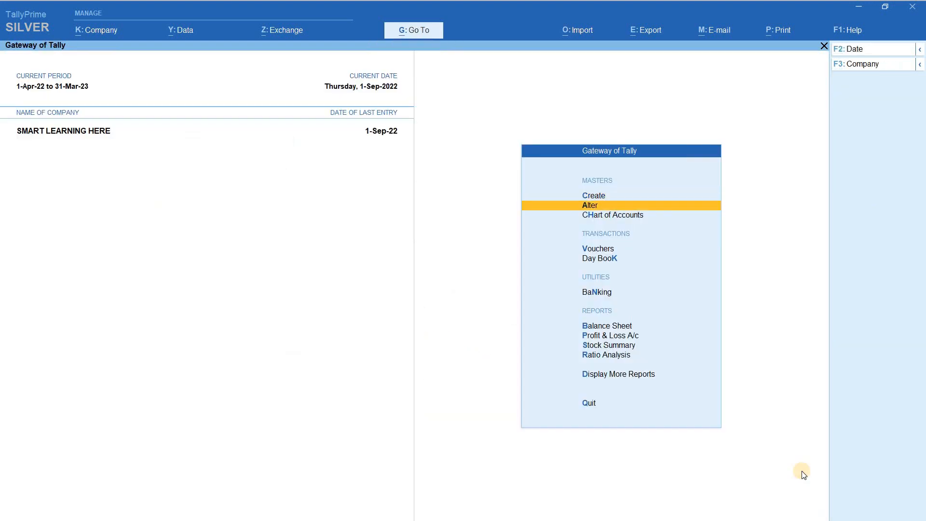
pyautogui.press('Up')
pyautogui.press('Down')
pyautogui.press('Return')
pyautogui.press('Down')
pyautogui.press('Down')
pyautogui.press('Down')
pyautogui.press('Down')
pyautogui.press('Return')
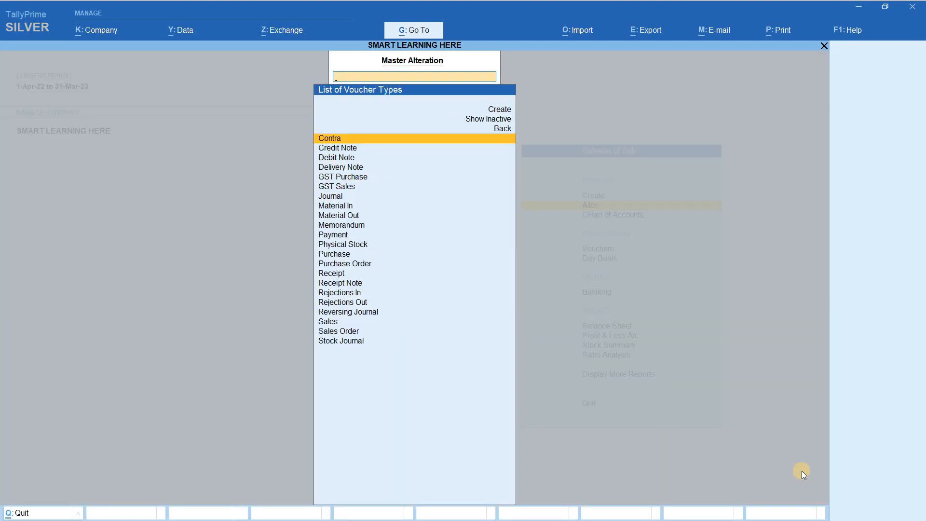
pyautogui.write('GST')
pyautogui.press('Down')
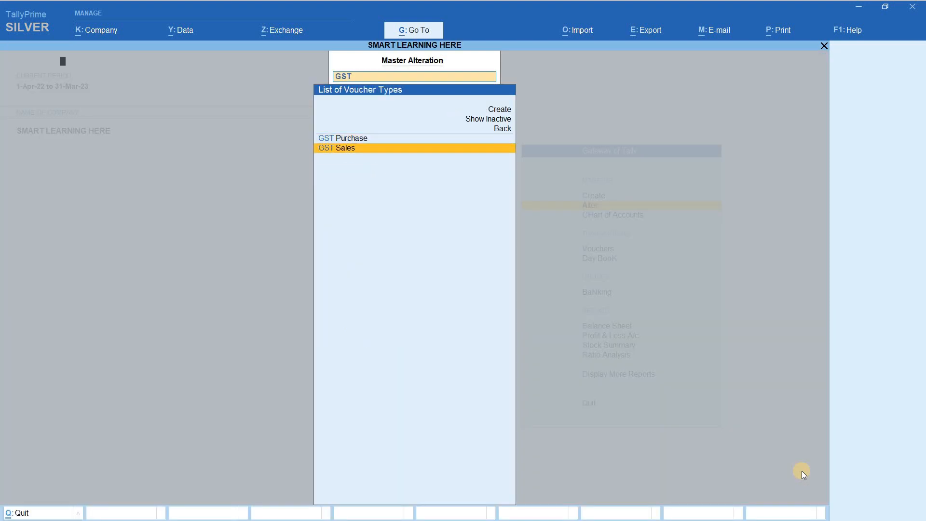
pyautogui.press('Return')
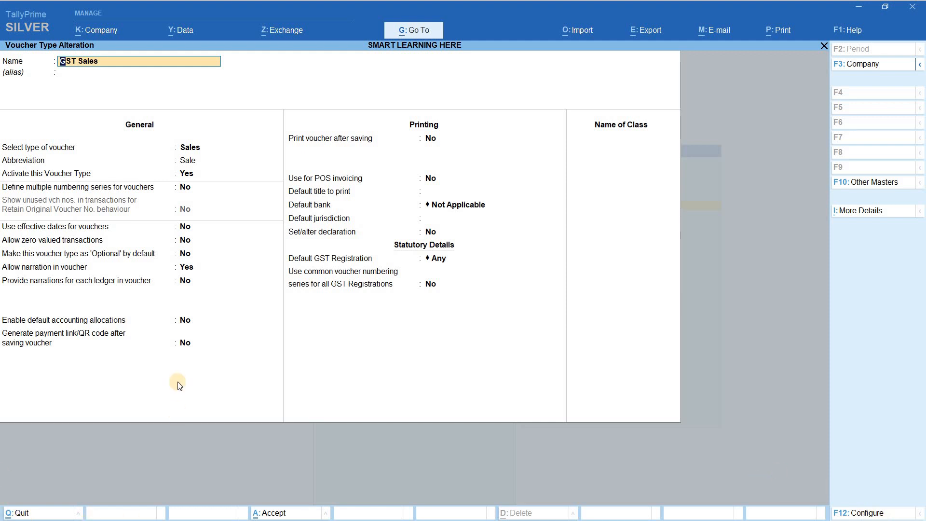
# Set the GST Sales voucher type to generate a payment link/QR code after saving a voucher, and save it
pyautogui.click(185, 342)
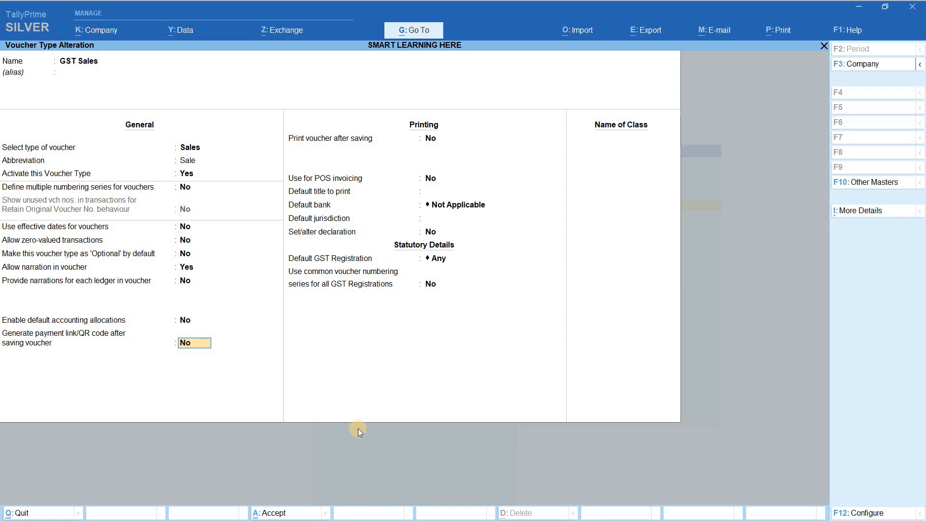
pyautogui.write('y')
pyautogui.press('Return')
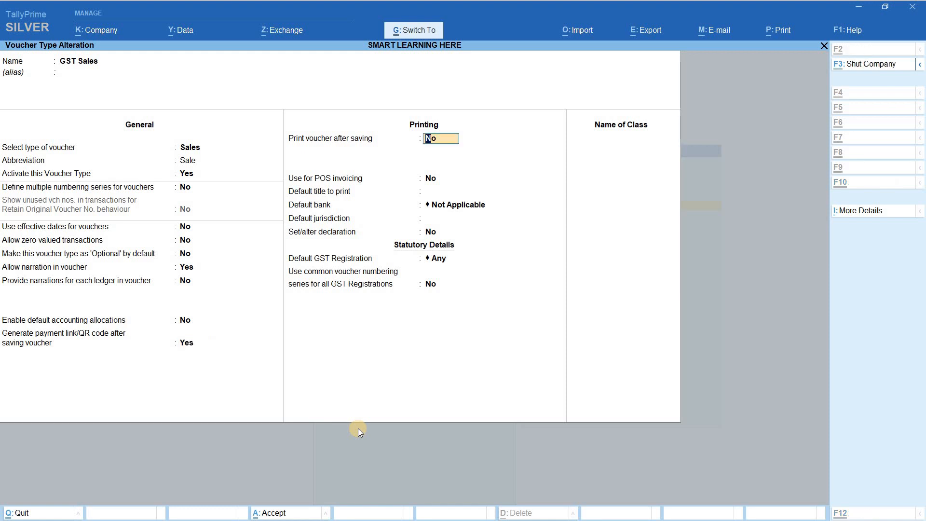
pyautogui.hotkey('ctrl', 'a')
pyautogui.press('Escape')
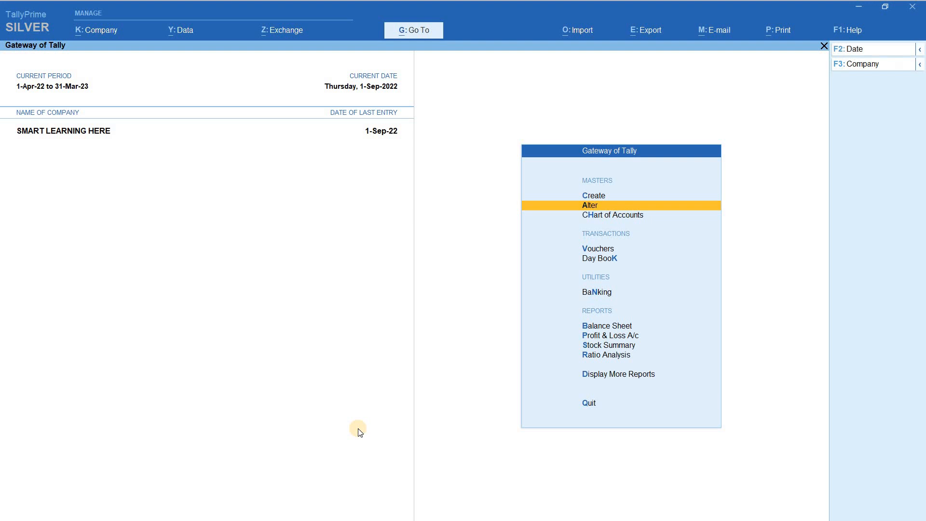
pyautogui.press('Down')
pyautogui.press('Down')
pyautogui.press('Down')
pyautogui.press('Up')
pyautogui.press('Return')
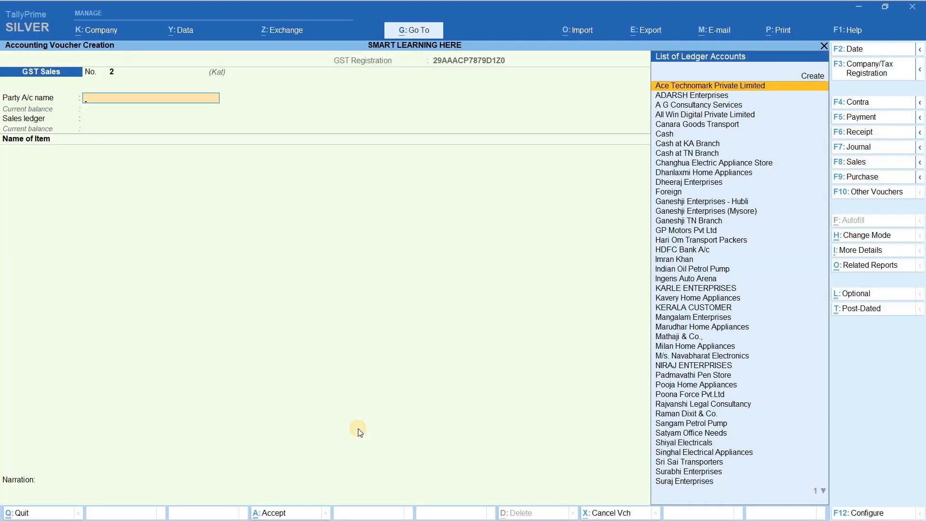
pyautogui.hotkey('ctrl', 'q')
# Open the September GST Sales voucher of Ace Technomark Private Limited from the Sales Register
pyautogui.press('d')
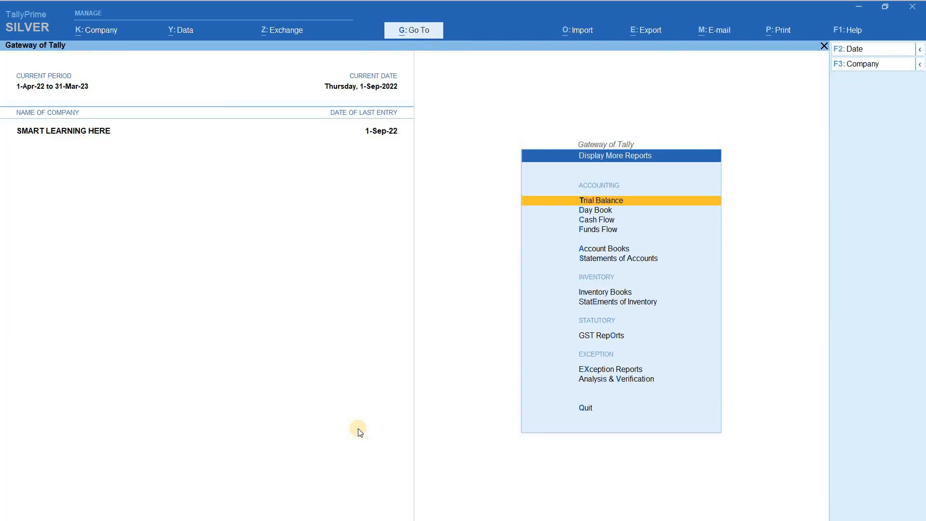
pyautogui.press('a')
pyautogui.press('s')
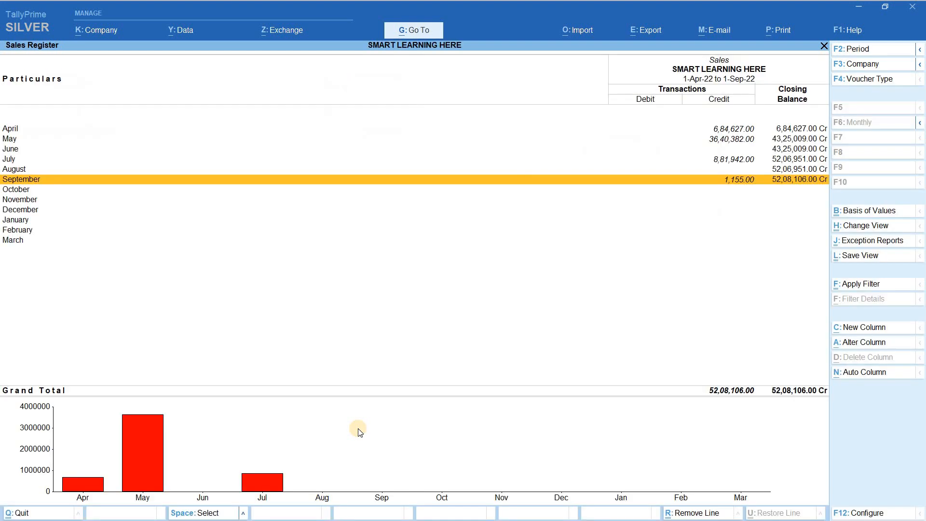
pyautogui.press('Return')
pyautogui.press('Return')
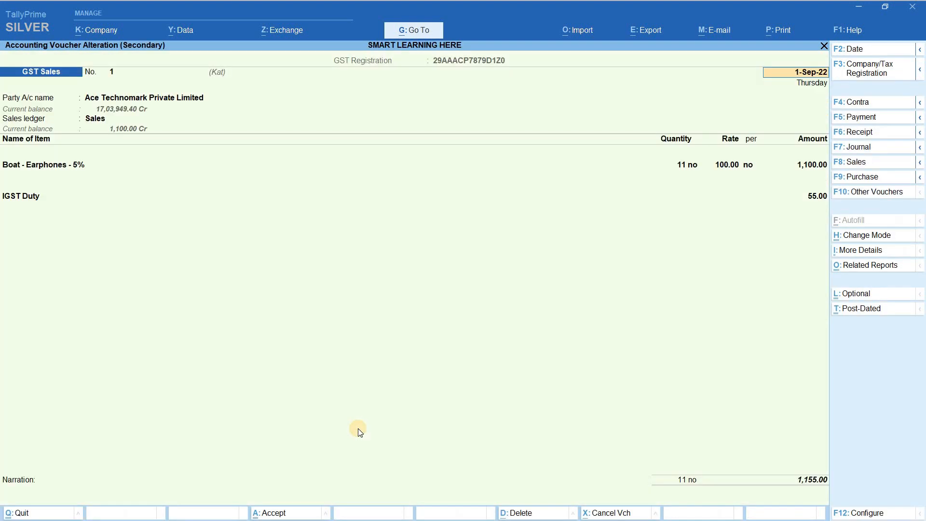
# Save the GST Sales voucher again and generate its payment link/QR code with the Kotak Payment merchant profile
pyautogui.hotkey('ctrl', 'a')
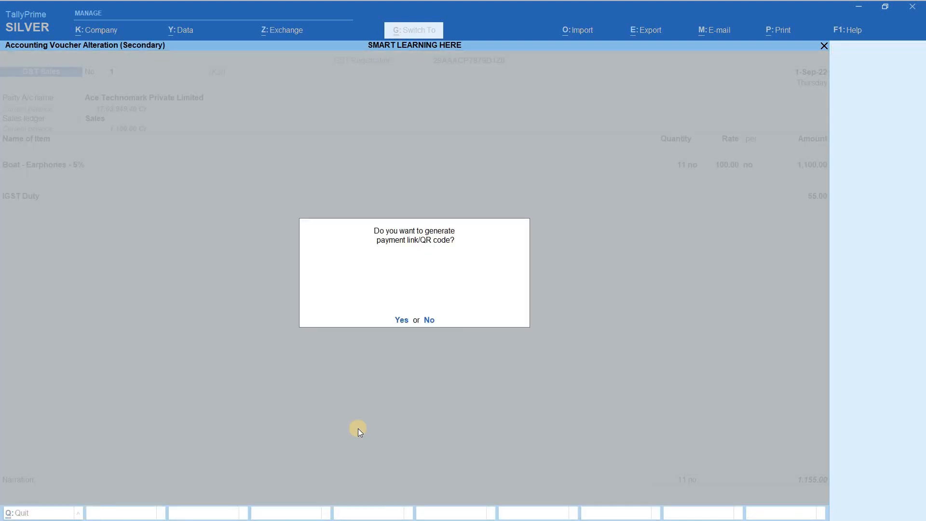
pyautogui.press('y')
pyautogui.press('Return')
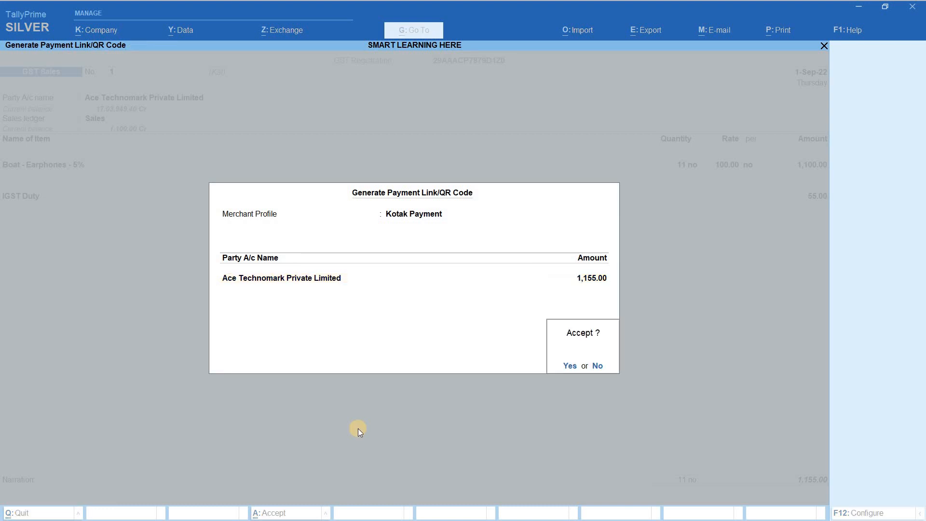
pyautogui.press('y')
pyautogui.press('Return')
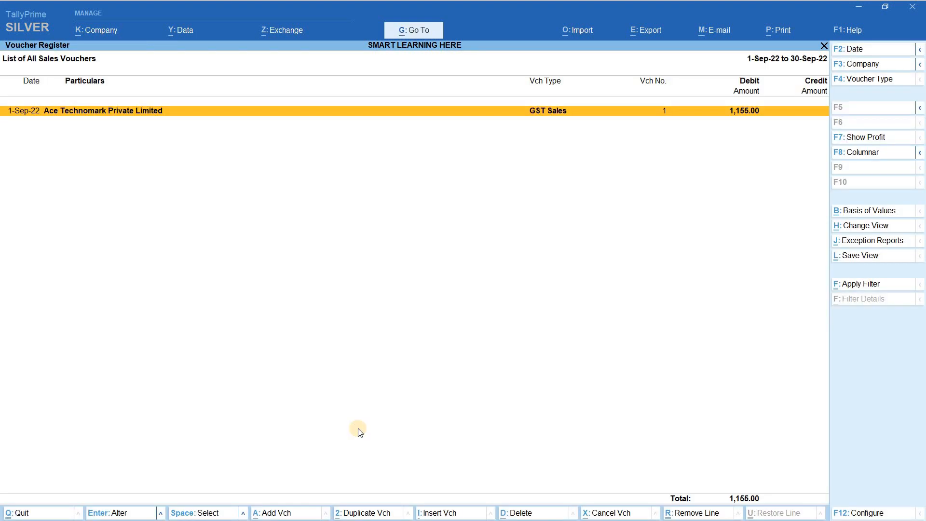
# Reopen the Ace Technomark Private Limited sales voucher and preview its tax invoice for printing
pyautogui.press('Return')
pyautogui.hotkey('alt', 'p')
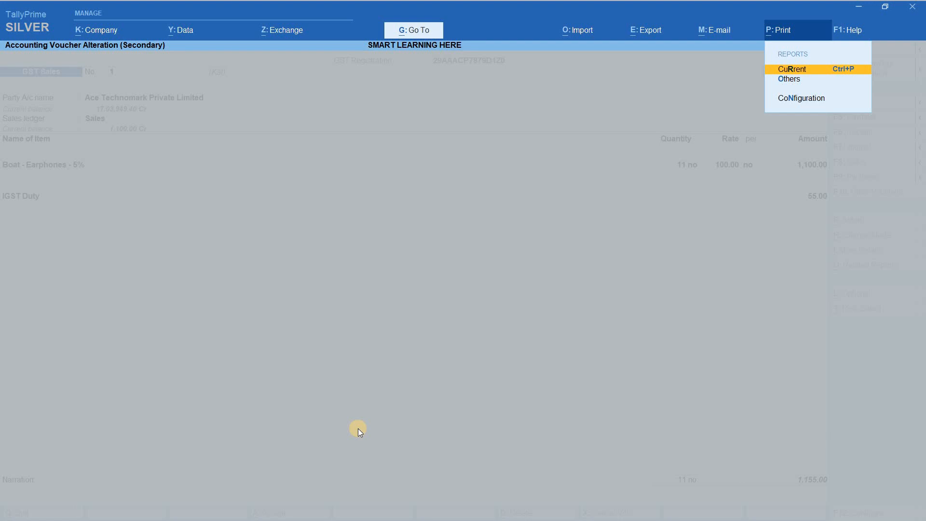
pyautogui.press('Return')
pyautogui.press('i')
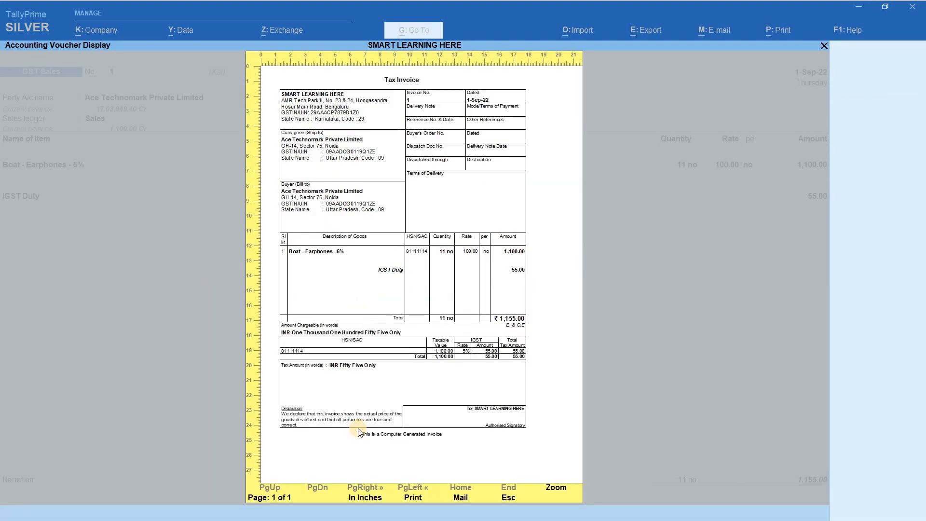
pyautogui.press('Escape')
# Set the method of payment request to Link & QR Code in the sales voucher's print configuration
pyautogui.press('Left')
pyautogui.press('Left')
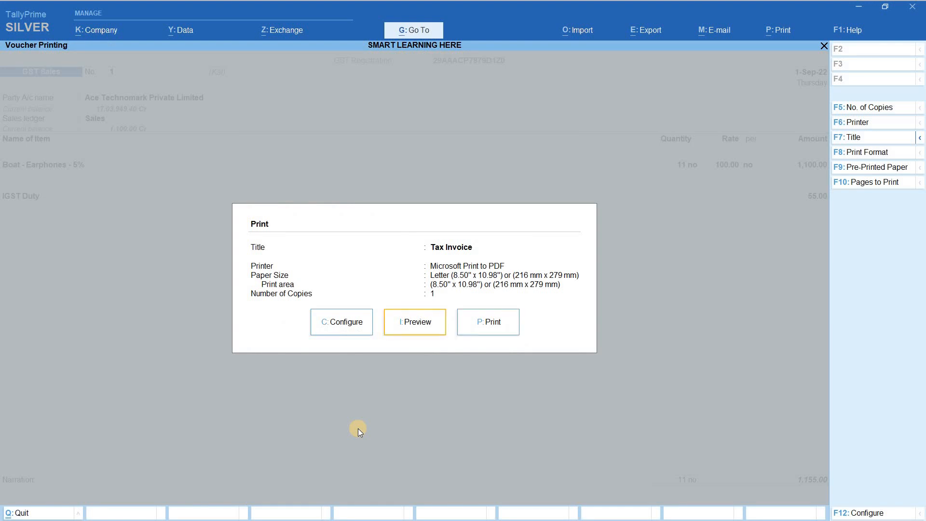
pyautogui.press('Return')
pyautogui.press('Down')
pyautogui.press('Down')
pyautogui.press('Down')
pyautogui.press('Down')
pyautogui.press('Down')
pyautogui.press('Down')
pyautogui.press('Down')
pyautogui.press('Down')
pyautogui.press('Down')
pyautogui.press('Down')
pyautogui.press('Down')
pyautogui.press('Down')
pyautogui.press('Down')
pyautogui.press('Down')
pyautogui.press('Down')
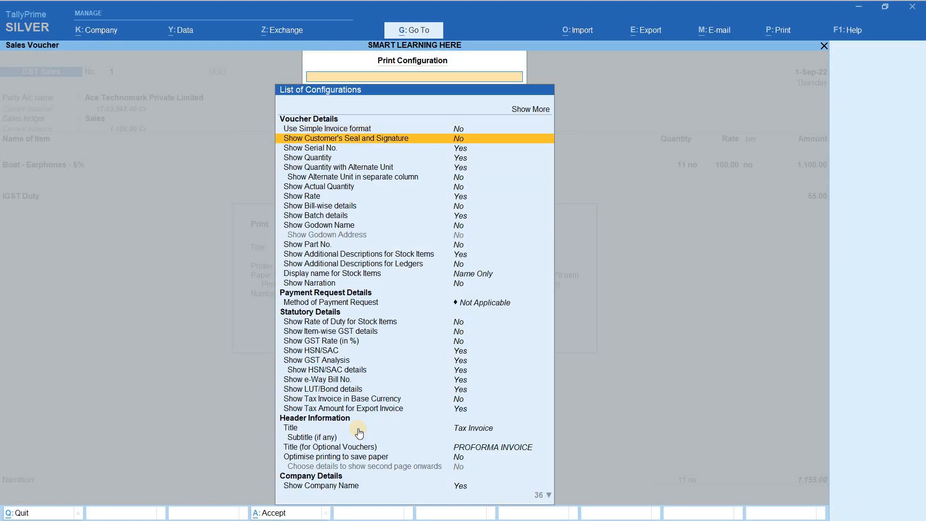
pyautogui.press('Down')
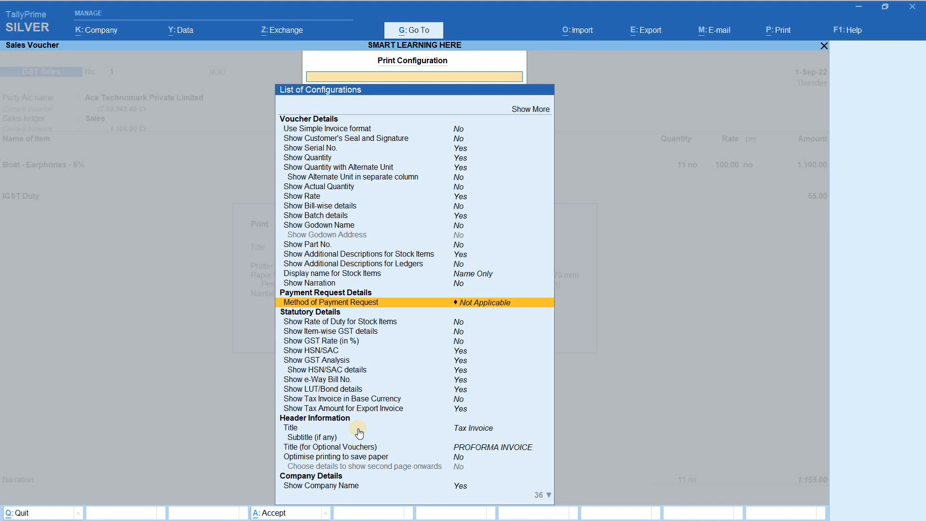
pyautogui.press('Return')
pyautogui.press('Down')
pyautogui.press('Down')
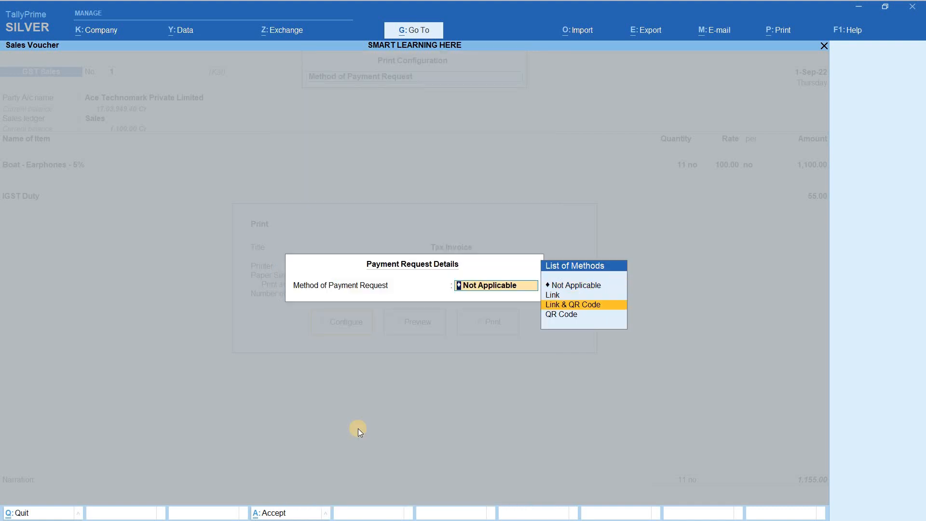
pyautogui.press('Return')
pyautogui.hotkey('ctrl', 'a')
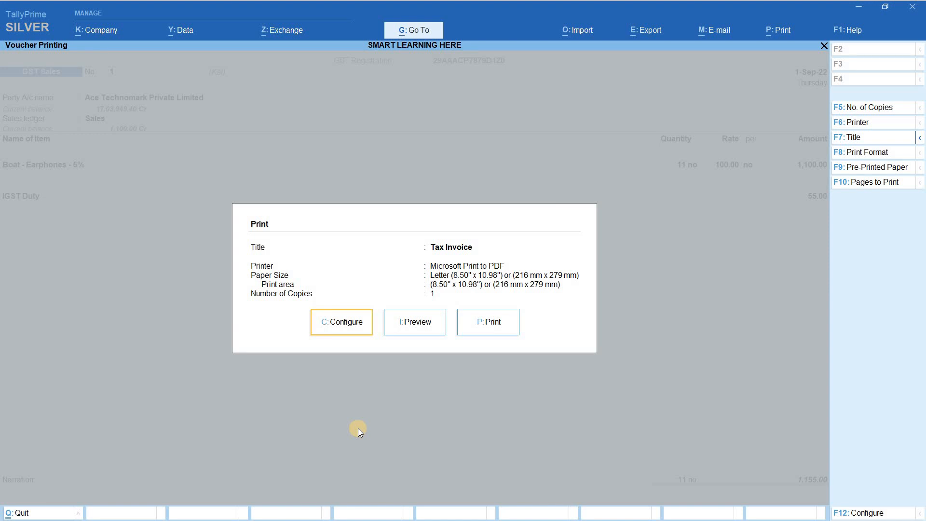
# Preview the tax invoice and examine its payment QR code area in the enlarged view
pyautogui.press('Right')
pyautogui.press('Return')
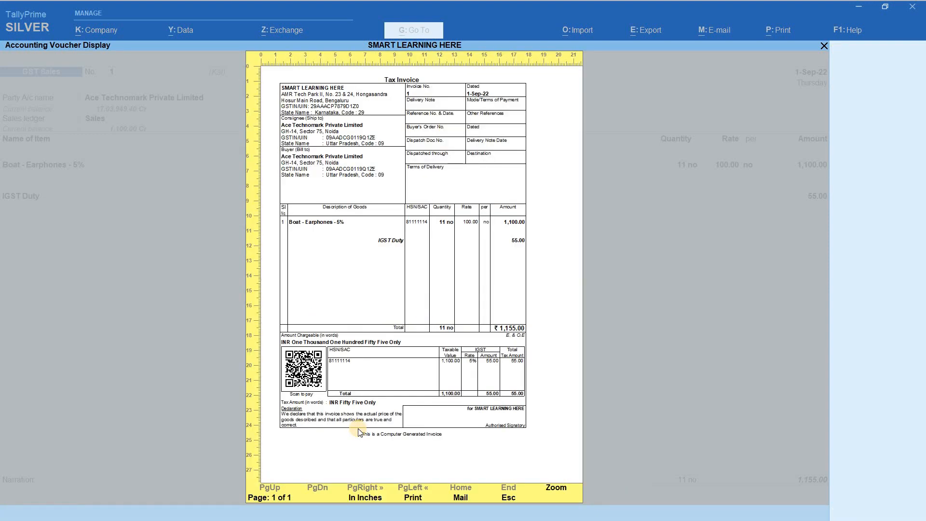
pyautogui.click(358, 428)
pyautogui.scroll(-3, 358, 428)
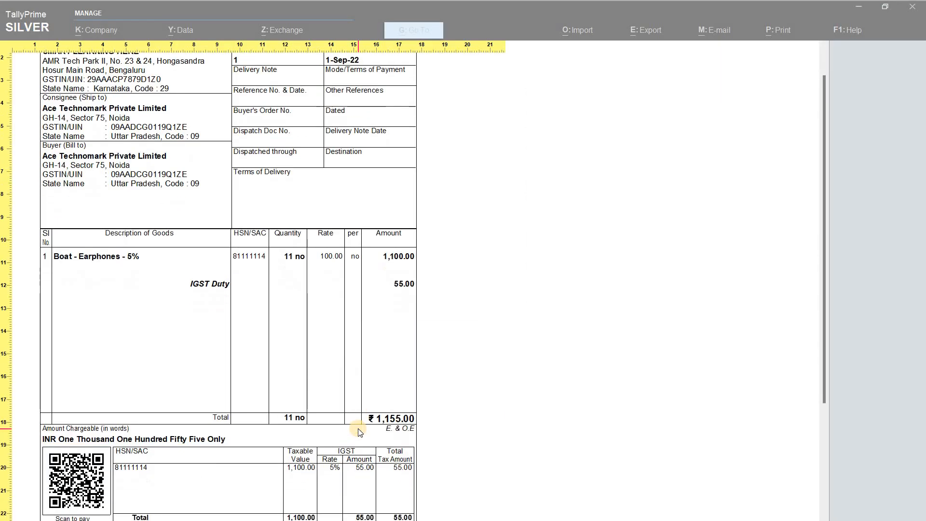
pyautogui.scroll(-2, 358, 429)
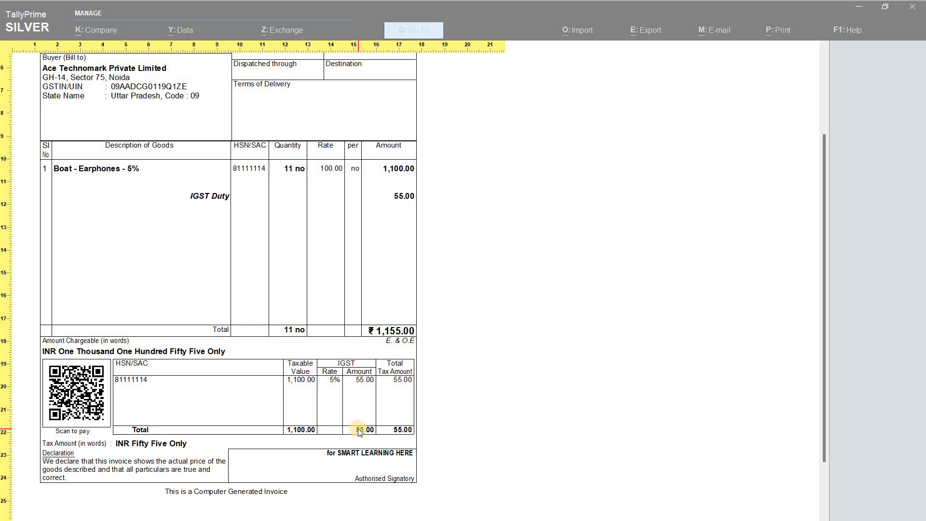
pyautogui.press('Escape')
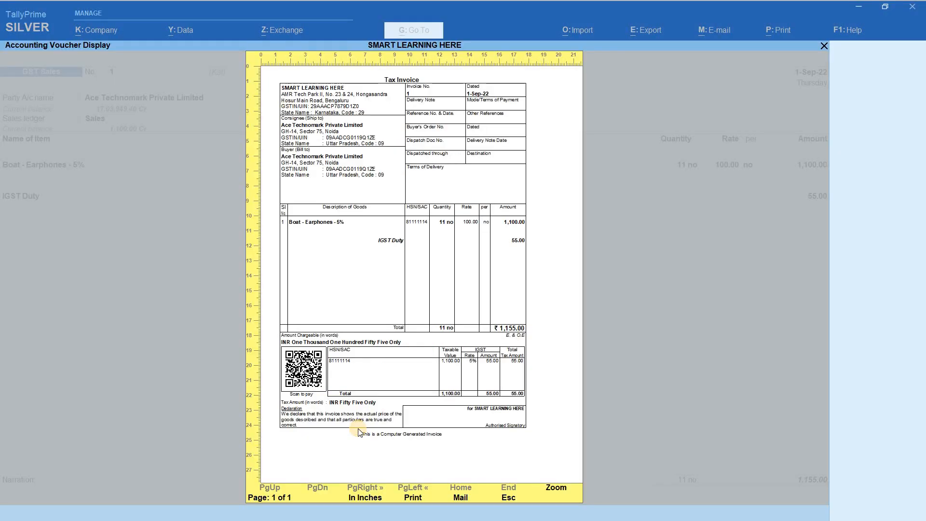
# Close the invoice preview, the voucher and the Sales Register, and return to the Gateway of Tally
pyautogui.press('Escape')
pyautogui.press('Escape')
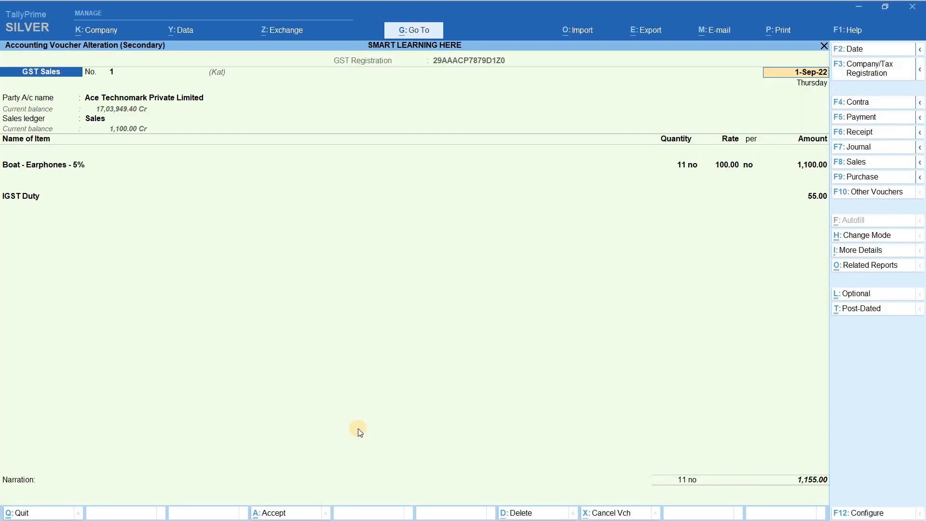
pyautogui.press('Escape')
pyautogui.press('Escape')
pyautogui.press('Escape')
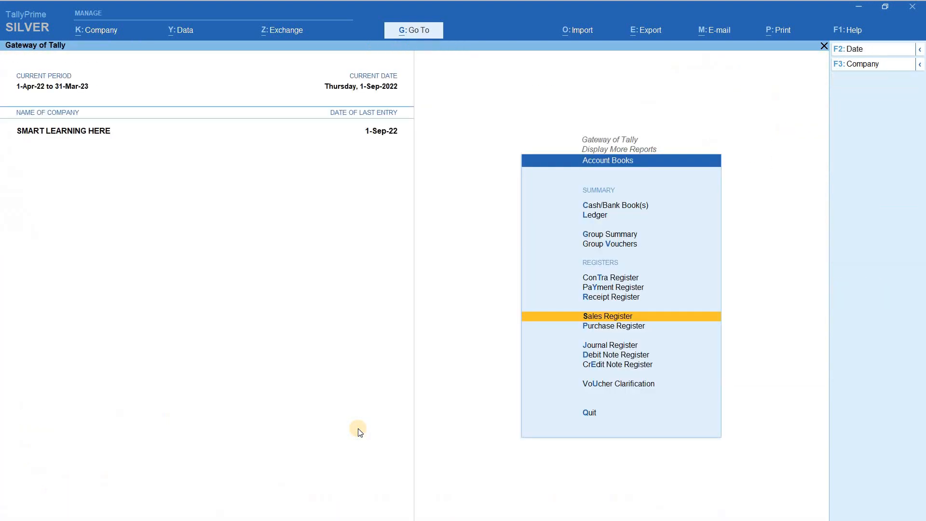
pyautogui.press('Escape')
pyautogui.press('Escape')
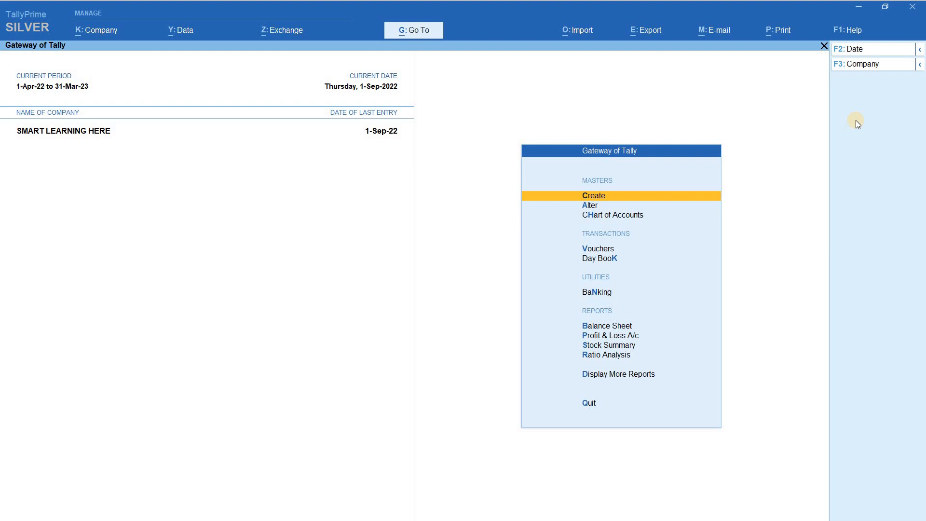
# Open voucher creation with a new GST Sales voucher from the Gateway of Tally
pyautogui.press('Down')
pyautogui.press('Down')
pyautogui.press('Down')
pyautogui.press('Down')
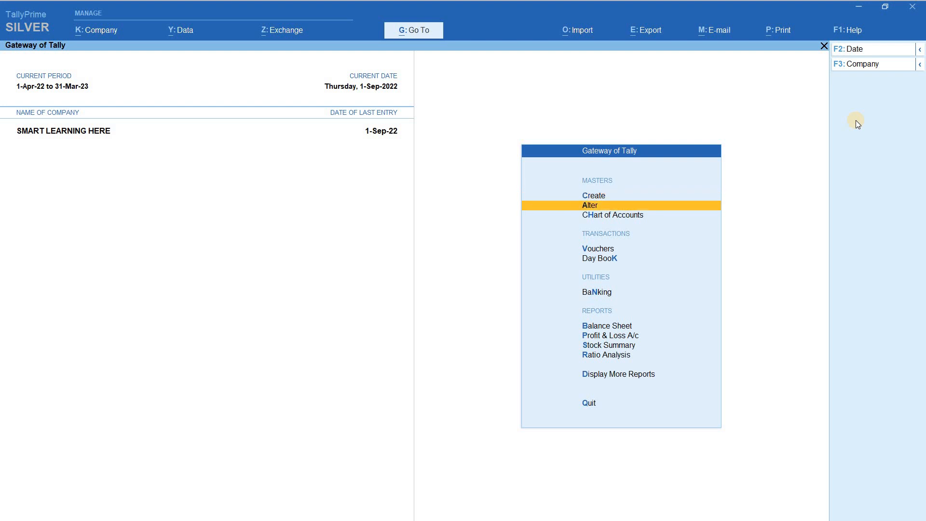
pyautogui.press('Up')
pyautogui.press('Return')
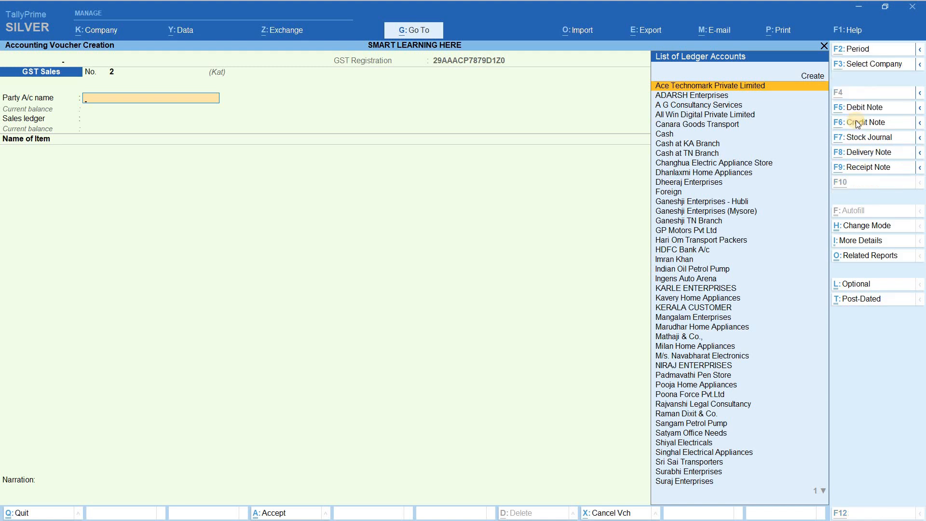
# Create a new party ledger named ABC under Sundry Debtors from within the sales voucher
pyautogui.hotkey('alt', 'c')
pyautogui.write('ABC')
pyautogui.press('Return')
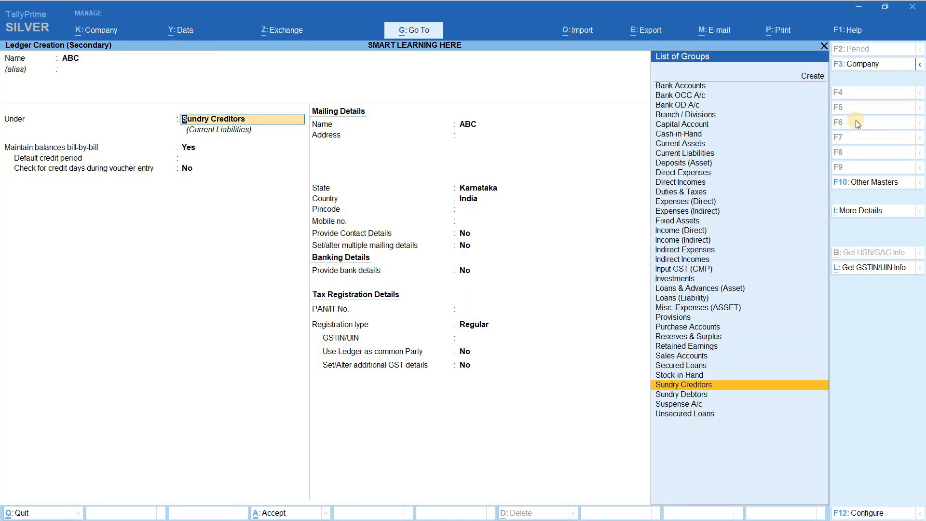
pyautogui.write('SUN')
pyautogui.press('Down')
pyautogui.press('Return')
pyautogui.press('Return')
pyautogui.press('Return')
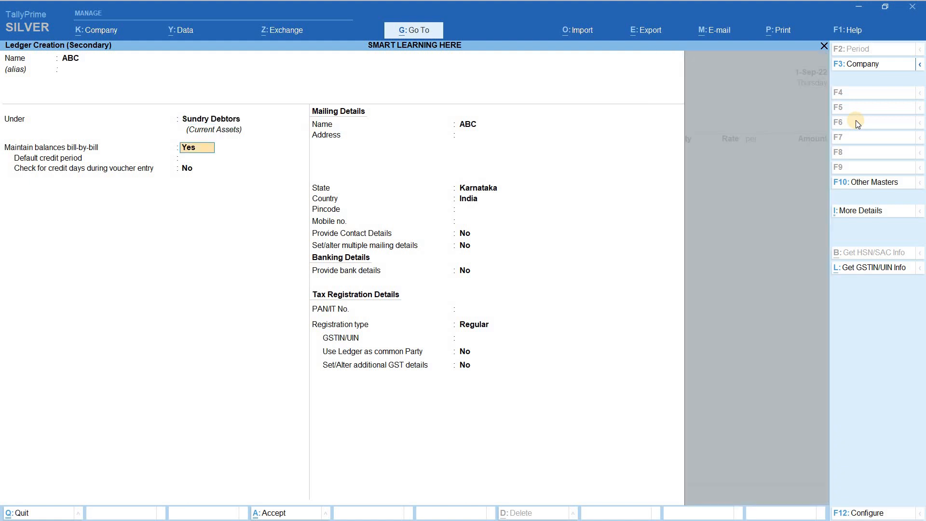
pyautogui.hotkey('ctrl', 'a')
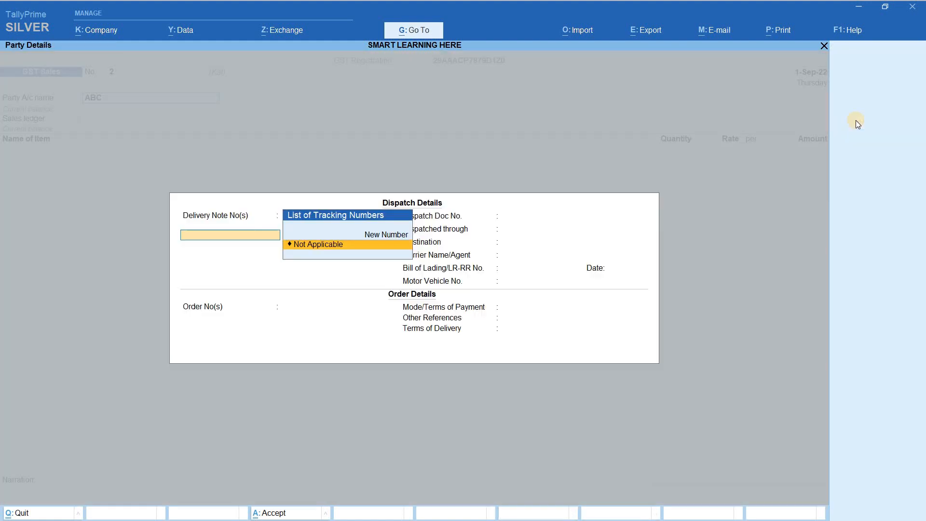
# Accept ABC's dispatch and party details without entries and choose Sales as the sales ledger
pyautogui.hotkey('ctrl', 'a')
pyautogui.hotkey('ctrl', 'a')
pyautogui.press('Return')
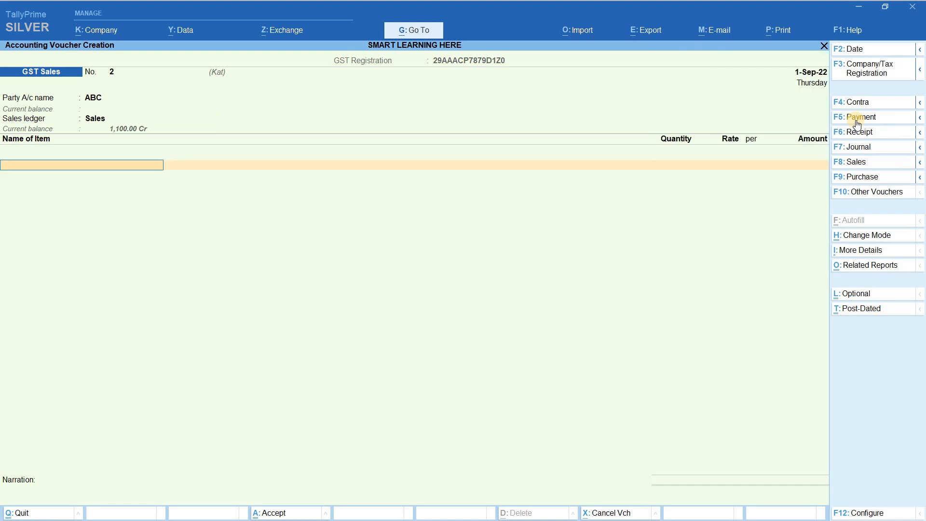
# Add the stock item Cable Weirs with quantity 1 no and rate 100, without tracking or order numbers
pyautogui.press('Down')
pyautogui.press('Return')
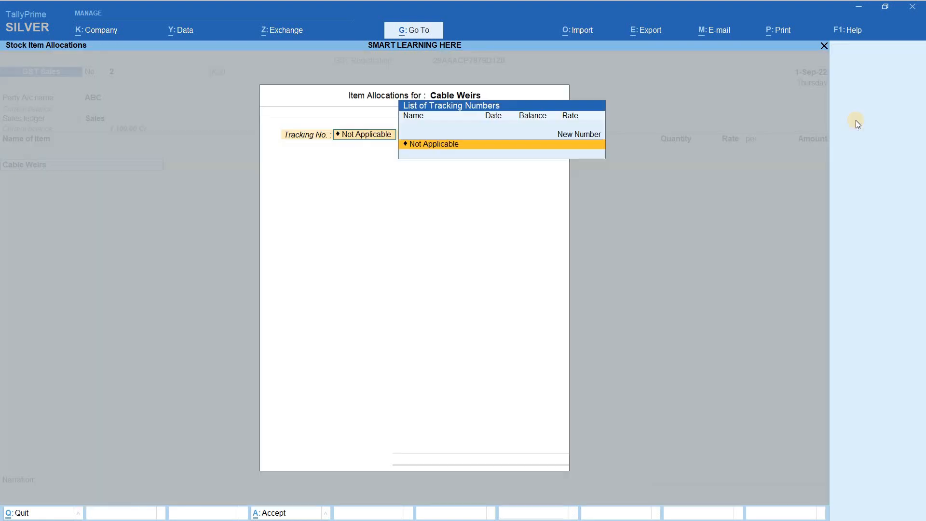
pyautogui.press('Return')
pyautogui.press('Return')
pyautogui.write('1')
pyautogui.press('Return')
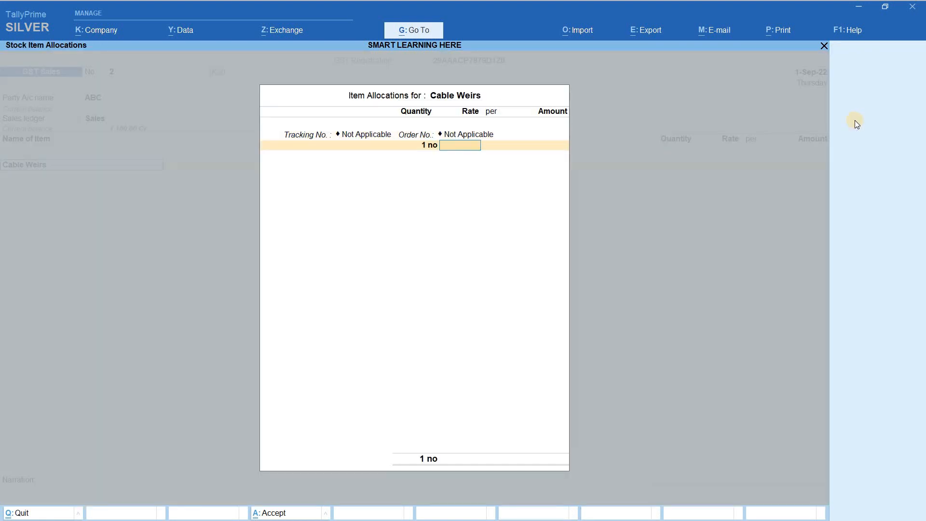
pyautogui.write('100')
pyautogui.press('Return')
pyautogui.press('Return')
pyautogui.press('Return')
pyautogui.press('Return')
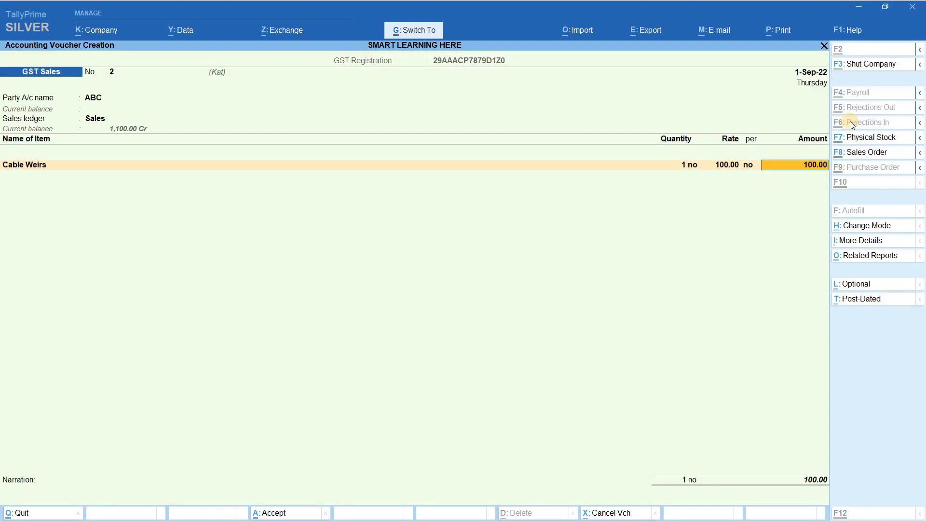
# Save ABC's Cable Weirs sales voucher, declining to generate a payment link or QR code
pyautogui.press('Return')
pyautogui.press('Return')
pyautogui.press('Return')
pyautogui.press('n')
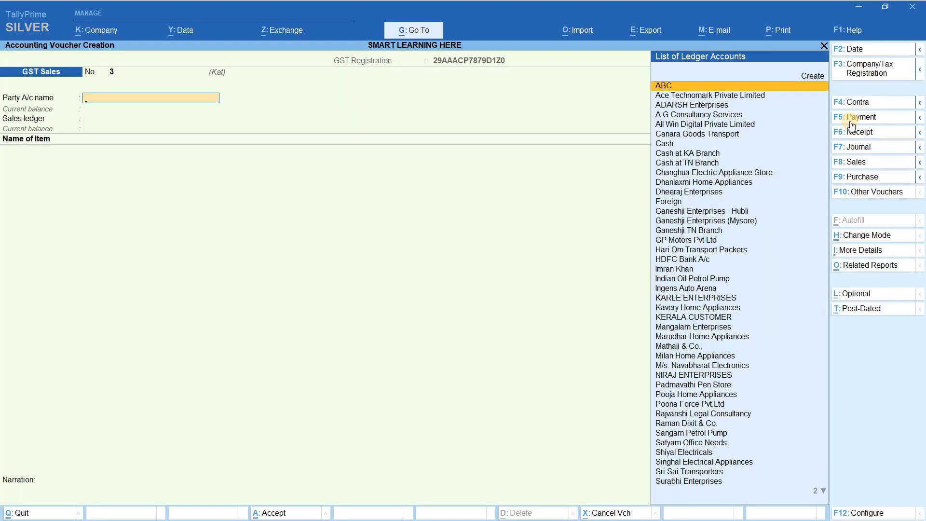
# Fill in the next sales voucher's header with party ABC, date 2-Sep-22 and the Sales ledger
pyautogui.press('Down')
pyautogui.press('Up')
pyautogui.press('Return')
pyautogui.hotkey('ctrl', 'a')
pyautogui.hotkey('ctrl', 'a')
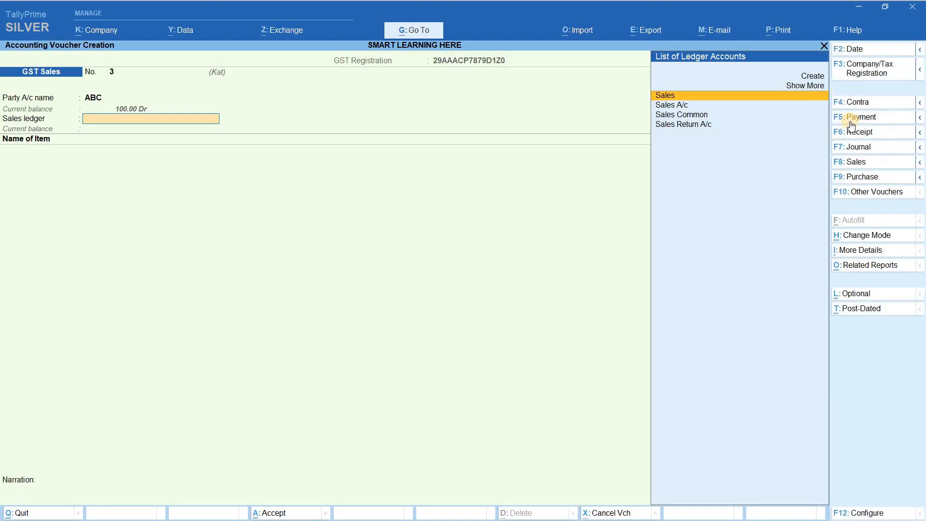
pyautogui.press('F2')
pyautogui.press('Return')
pyautogui.press('Return')
# Add the stock item IFB 28L convection & grill with quantity 10 N at the rate 52,300.00
pyautogui.press('Down')
pyautogui.press('Down')
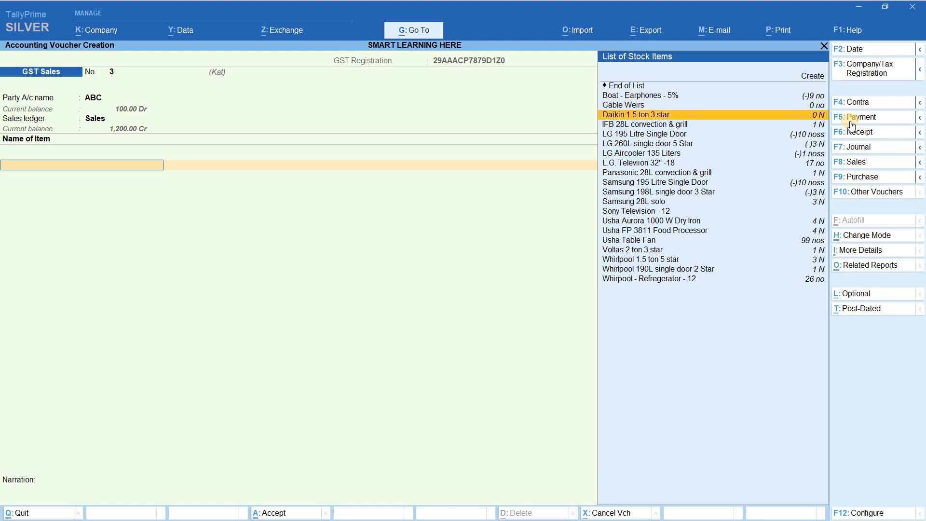
pyautogui.press('Down')
pyautogui.press('Return')
pyautogui.press('Return')
pyautogui.press('Return')
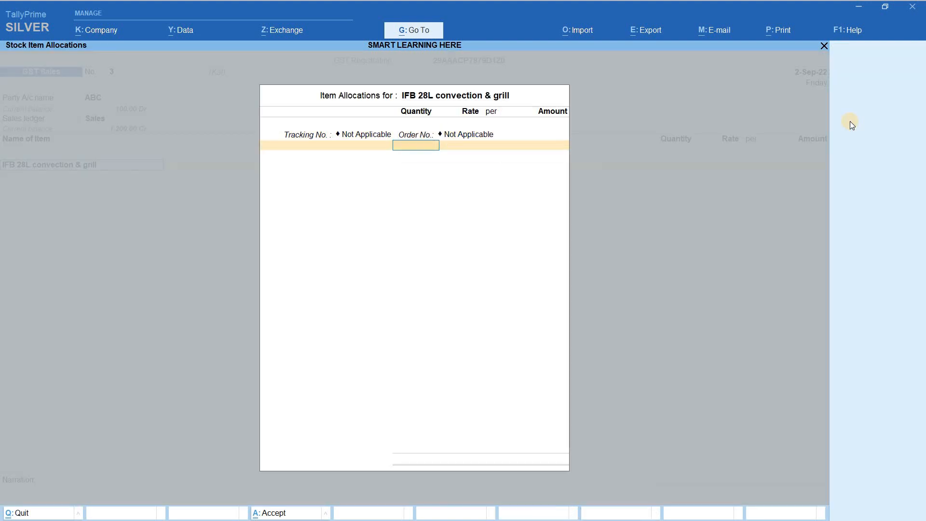
pyautogui.write('10')
pyautogui.press('Return')
pyautogui.press('Return')
pyautogui.press('Return')
pyautogui.press('Return')
pyautogui.press('Return')
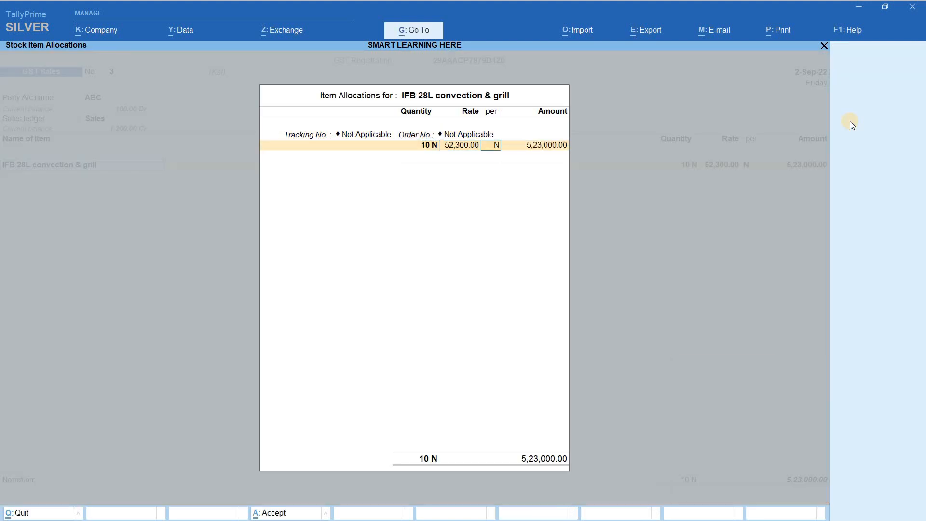
pyautogui.press('Return')
# Save the IFB 28L convection & grill sales voucher and return to the Gateway of Tally
pyautogui.hotkey('ctrl', 'a')
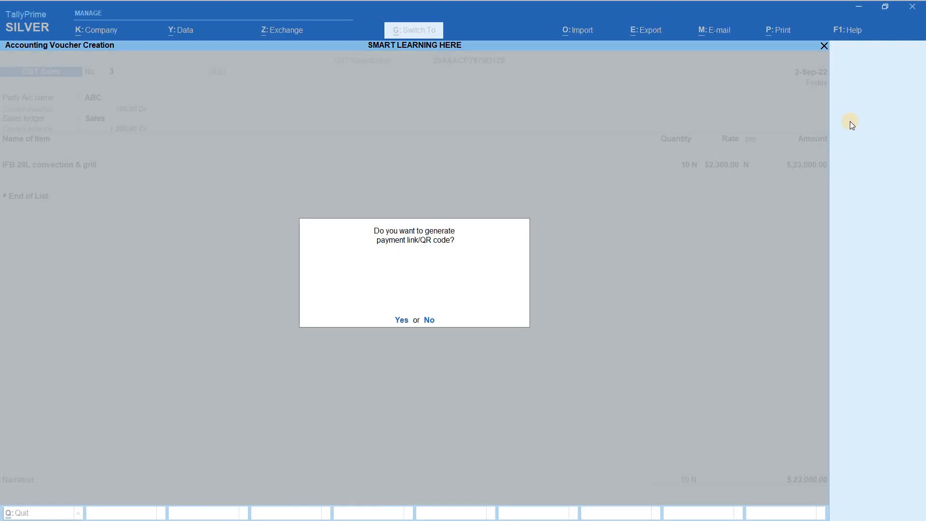
pyautogui.press('Return')
pyautogui.hotkey('ctrl', 'q')
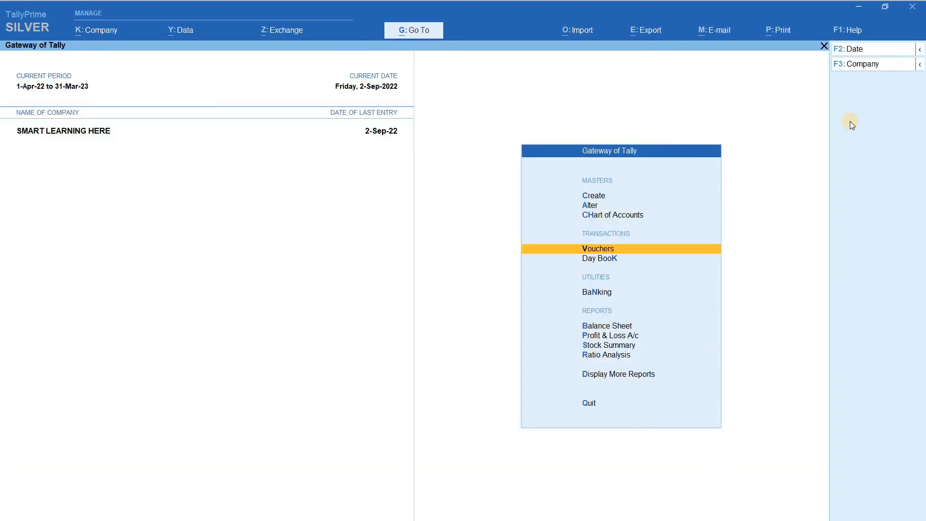
# Open the Ledger Vouchers report for the party ABC from the account books
pyautogui.press('d')
pyautogui.press('Down')
pyautogui.press('Down')
pyautogui.press('Down')
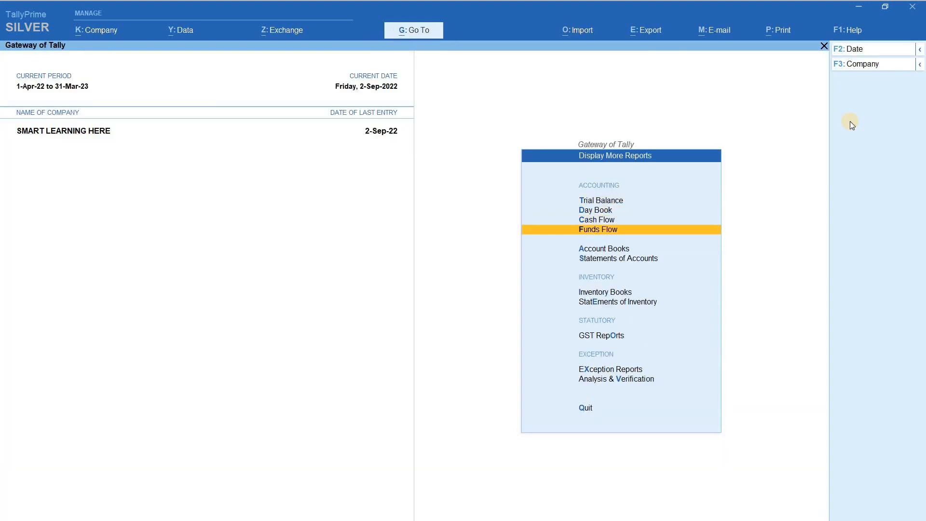
pyautogui.press('Down')
pyautogui.press('Return')
pyautogui.press('Down')
pyautogui.press('Return')
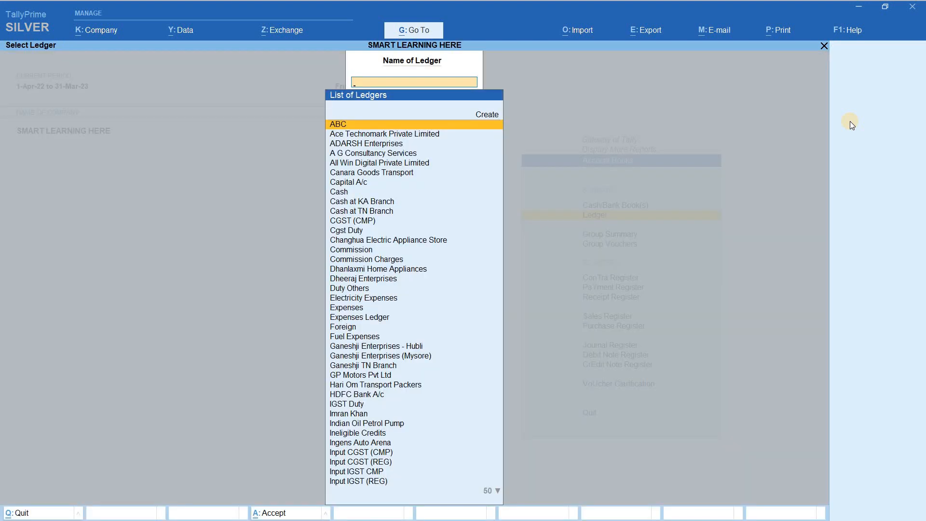
pyautogui.press('Return')
pyautogui.press('Down')
pyautogui.press('Up')
pyautogui.press('Down')
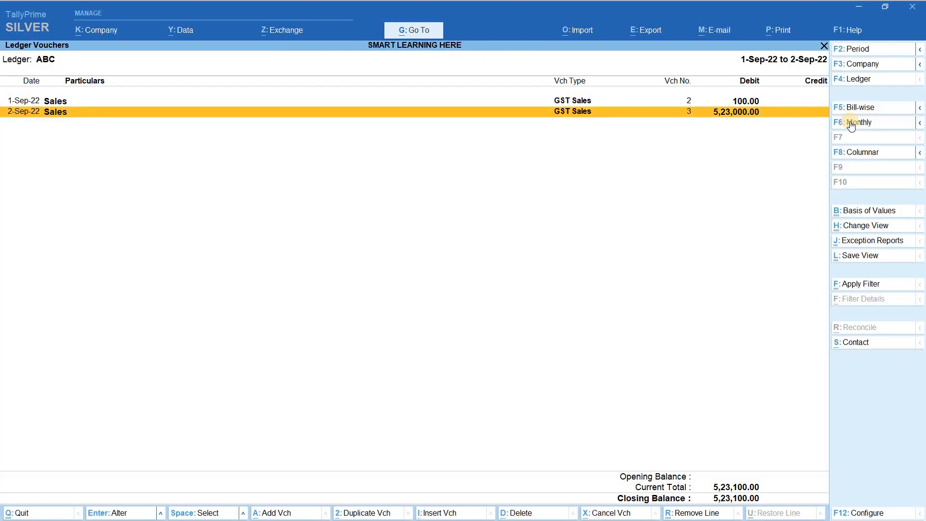
# Switch ABC's ledger report to the bill-wise view and select both pending bills
pyautogui.click(852, 113)
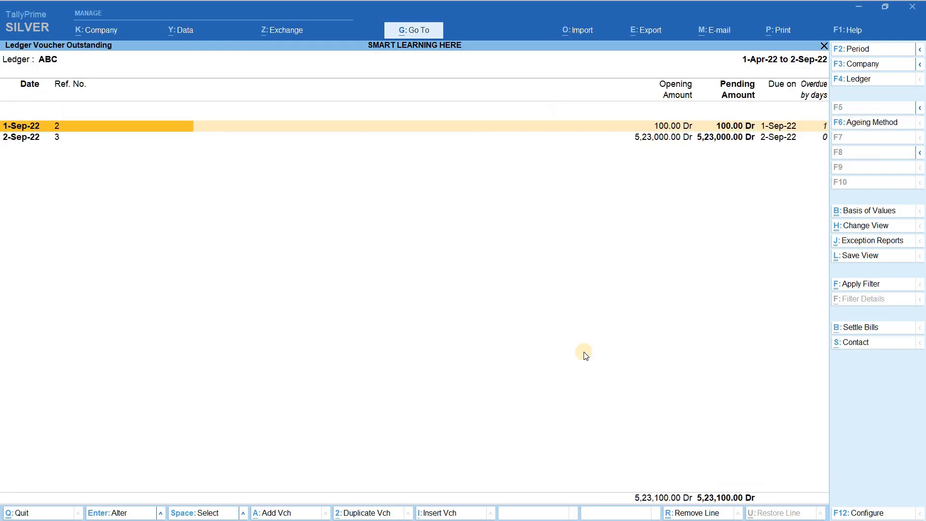
pyautogui.press('space')
pyautogui.press('Down')
pyautogui.press('space')
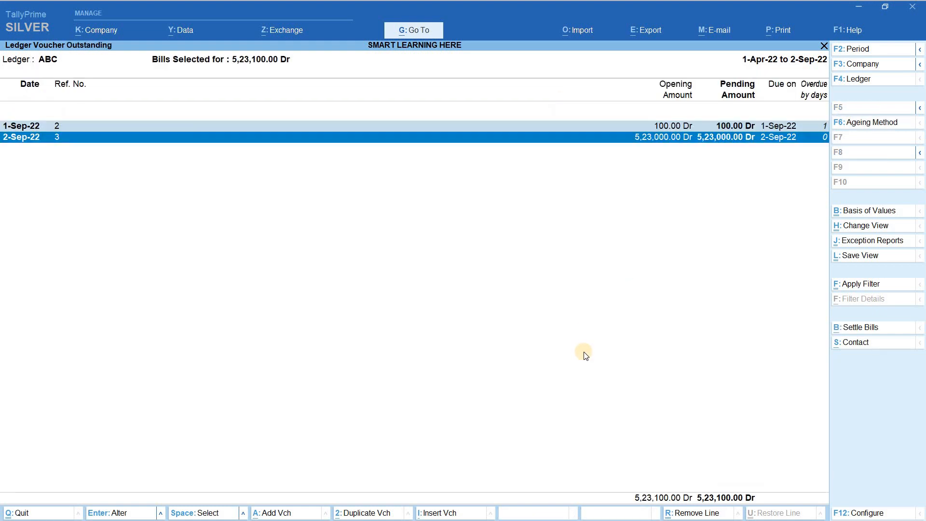
# Preview the selected bills for printing, generating a Kotak Payment QR code for 5,23,100.00 and saving it in the vouchers
pyautogui.hotkey('alt', 'p')
pyautogui.press('Return')
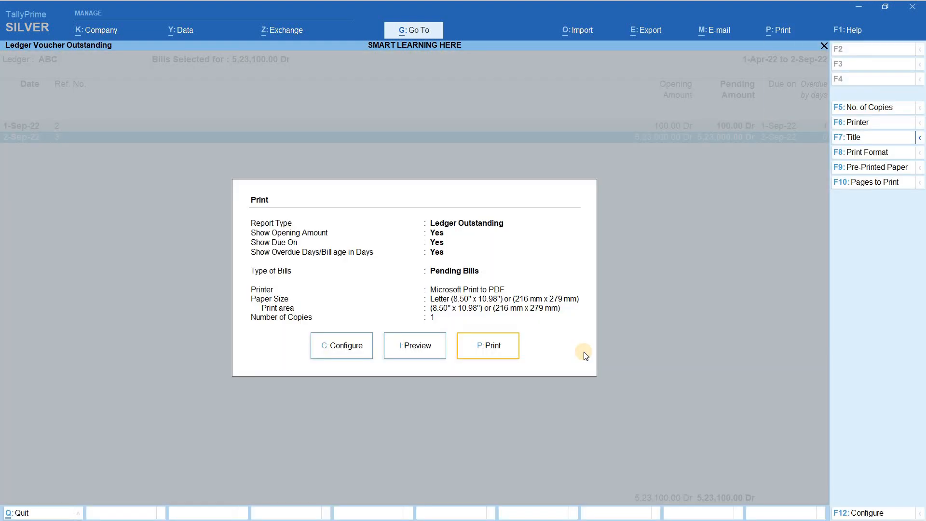
pyautogui.press('i')
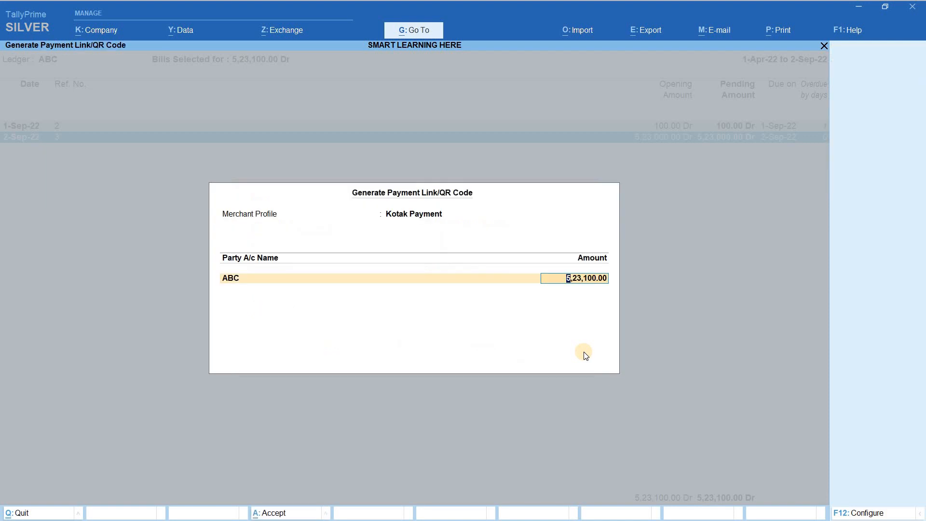
pyautogui.press('Return')
pyautogui.press('Return')
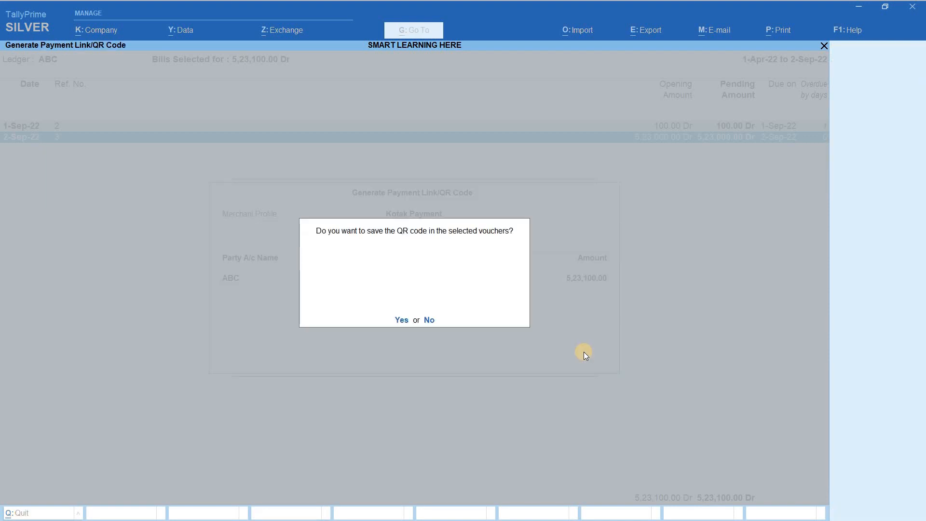
pyautogui.press('Return')
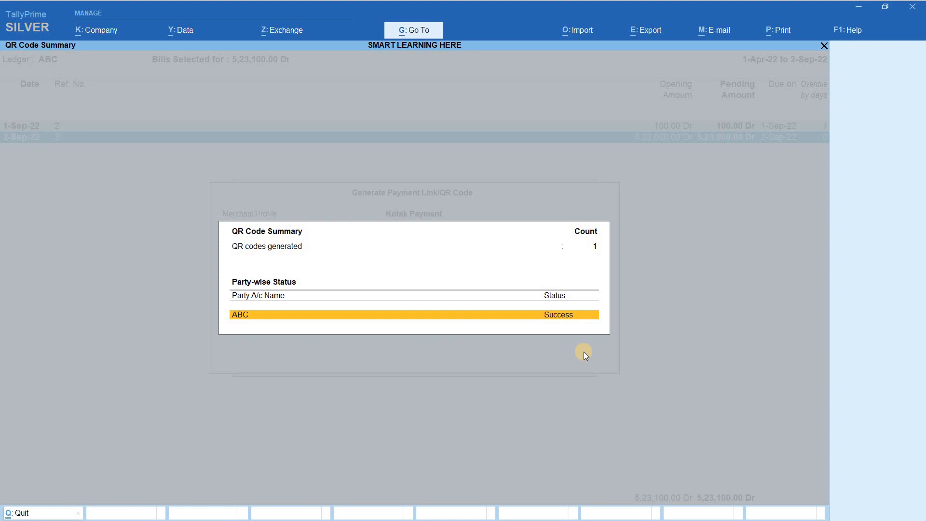
# Examine the payment QR code in ABC's enlarged bill-wise statement preview and return to the outstanding bills
pyautogui.press('Return')
pyautogui.hotkey('alt', 'z')
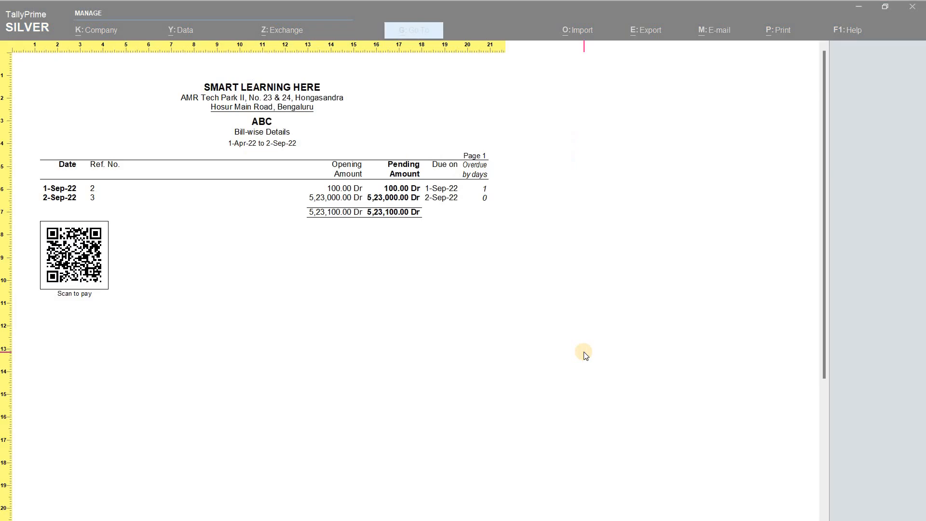
pyautogui.press('Escape')
pyautogui.press('Escape')
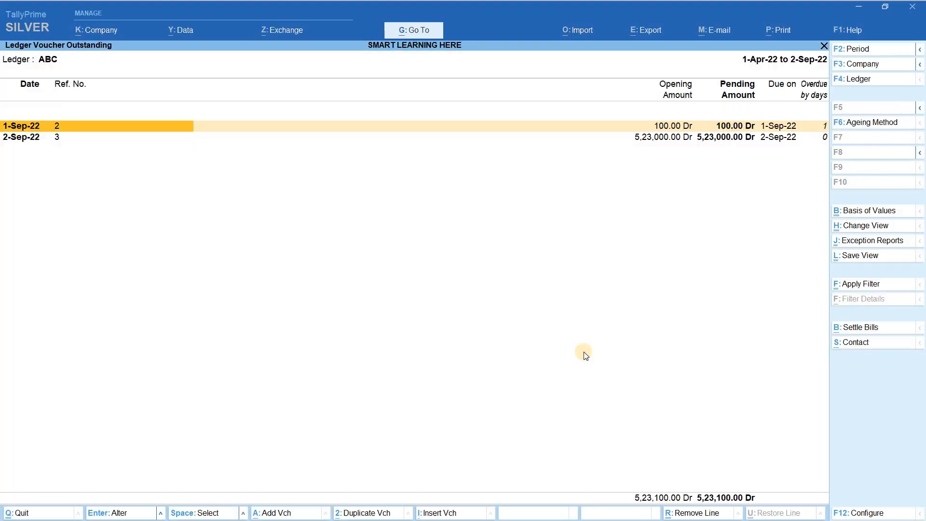
# Reselect both pending bills and set the report type to Reminder Letter in the print configuration
pyautogui.press('space')
pyautogui.press('space')
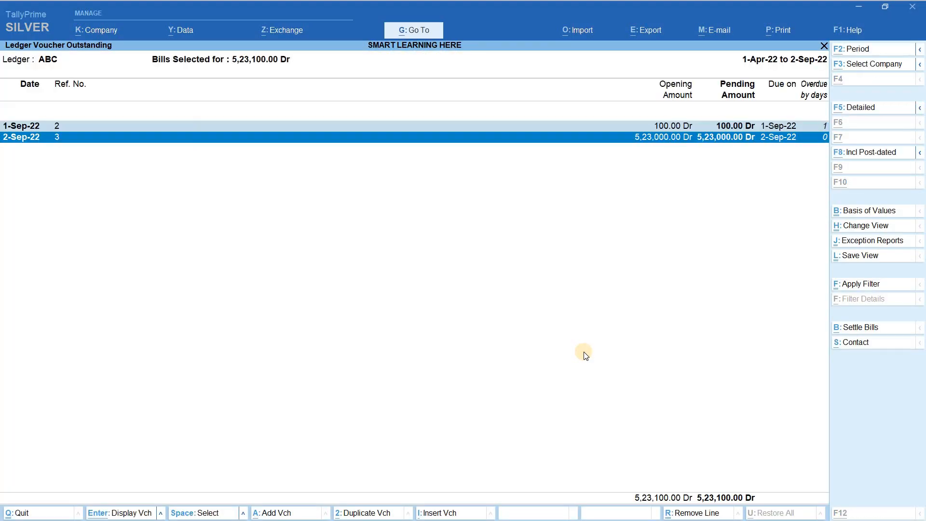
pyautogui.hotkey('alt', 'p')
pyautogui.press('Return')
pyautogui.press('Left')
pyautogui.press('Return')
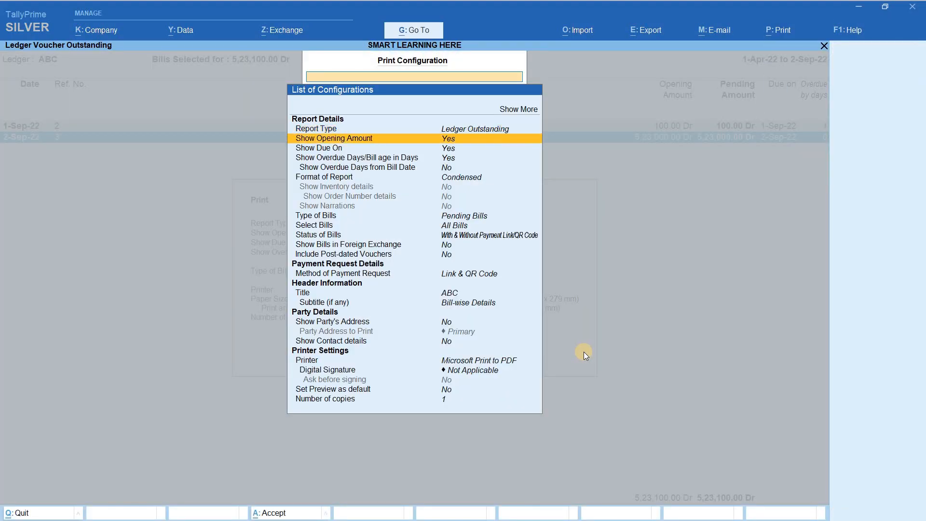
pyautogui.press('Up')
pyautogui.press('Return')
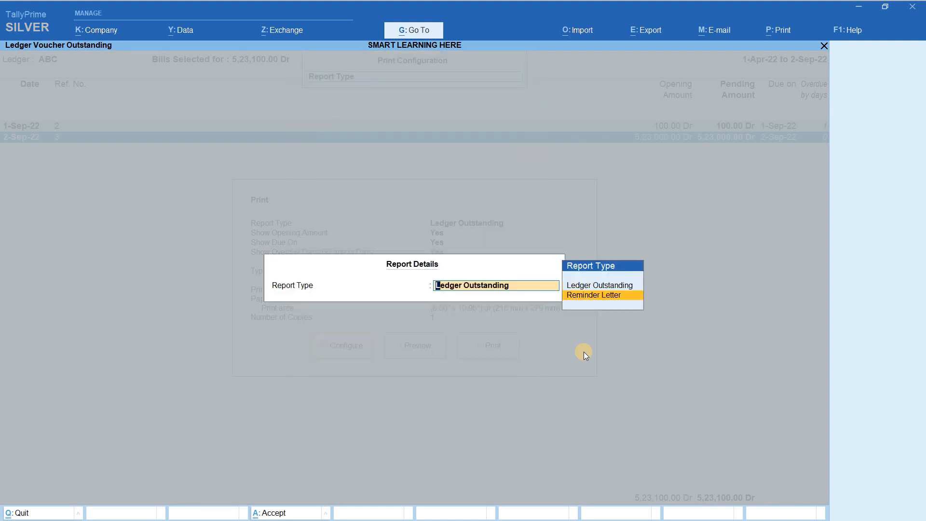
pyautogui.press('Return')
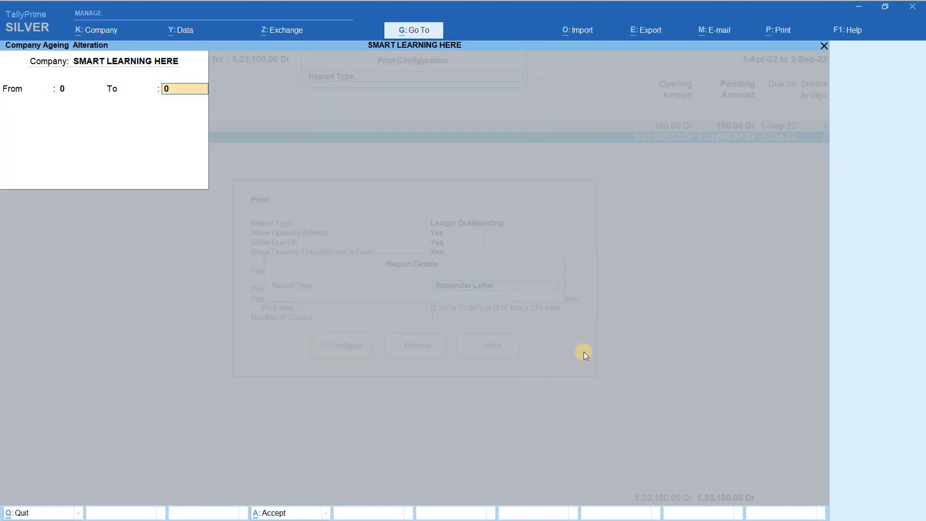
# Define the company's ageing periods as 0 to 20, 20 to 30 and 30 to 60 days
pyautogui.write('20')
pyautogui.press('Return')
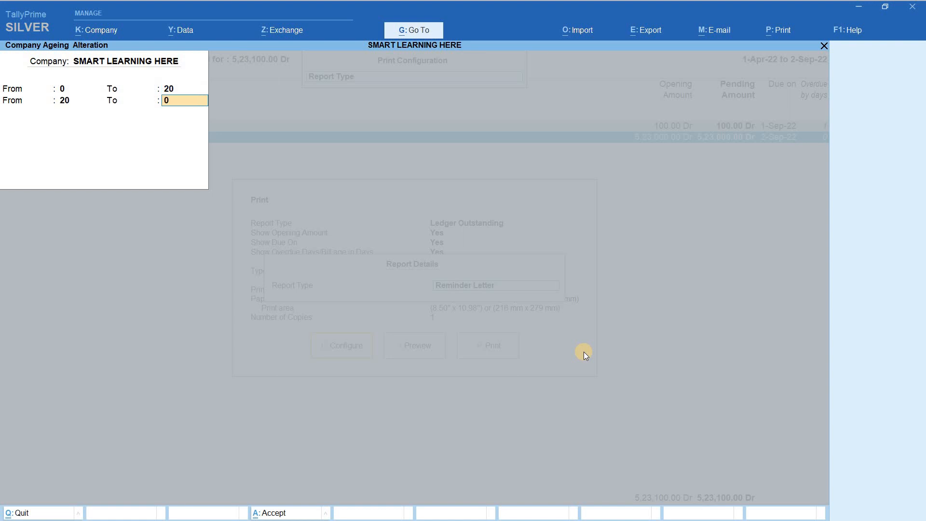
pyautogui.write('30')
pyautogui.press('Return')
pyautogui.write('60')
pyautogui.press('Return')
pyautogui.hotkey('ctrl', 'a')
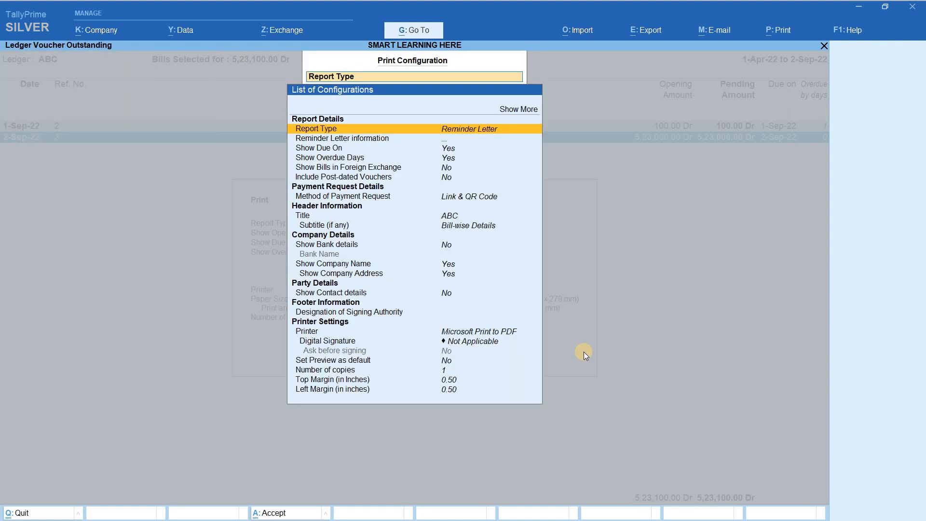
# Accept the print configuration and preview the reminder letter, generating a Kotak Payment QR code for 5,23,100.00 in the vouchers
pyautogui.hotkey('ctrl', 'a')
pyautogui.press('i')
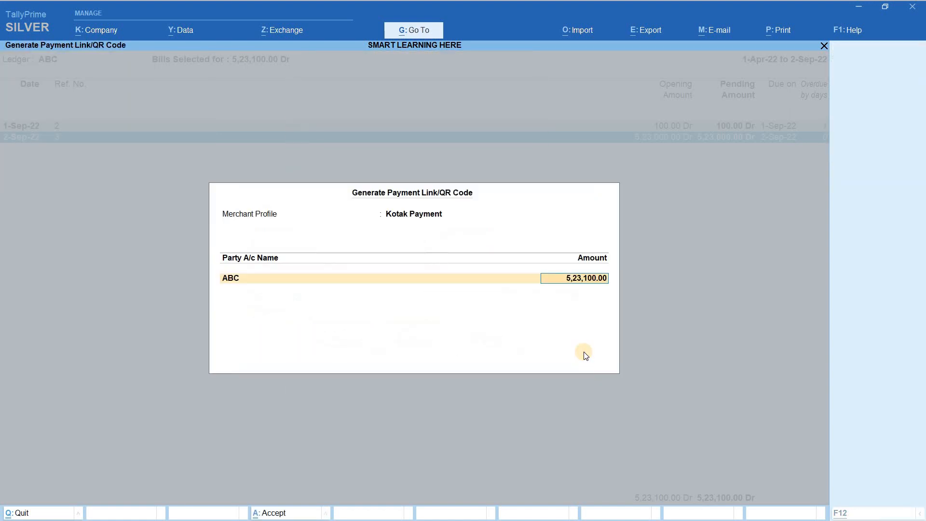
pyautogui.press('Return')
pyautogui.press('Return')
pyautogui.press('Return')
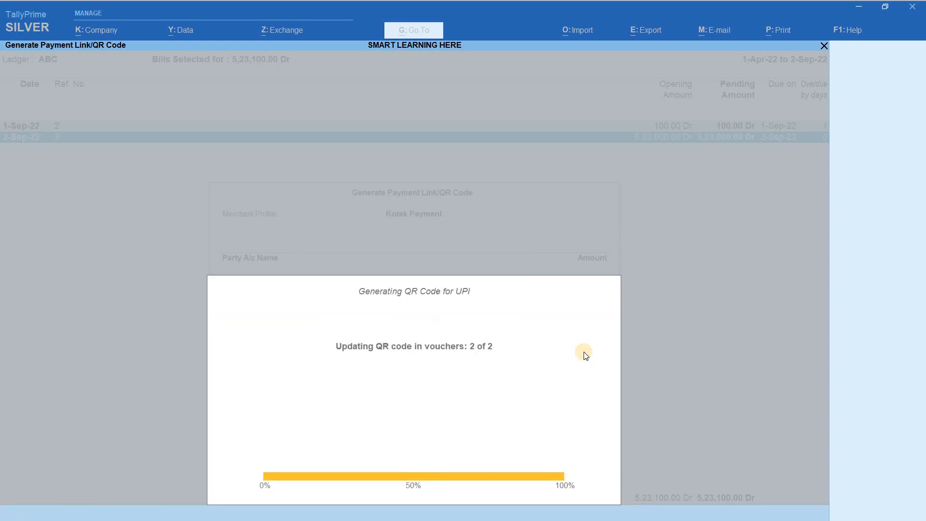
pyautogui.press('Escape')
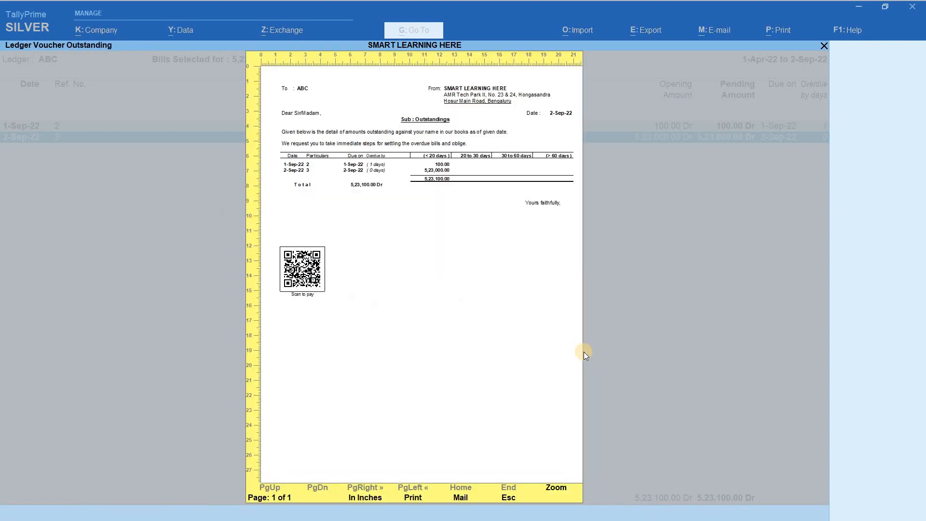
# Examine ABC's enlarged reminder letter with its ageing columns and payment QR code, and return to the Gateway of Tally
pyautogui.hotkey('alt', 'z')
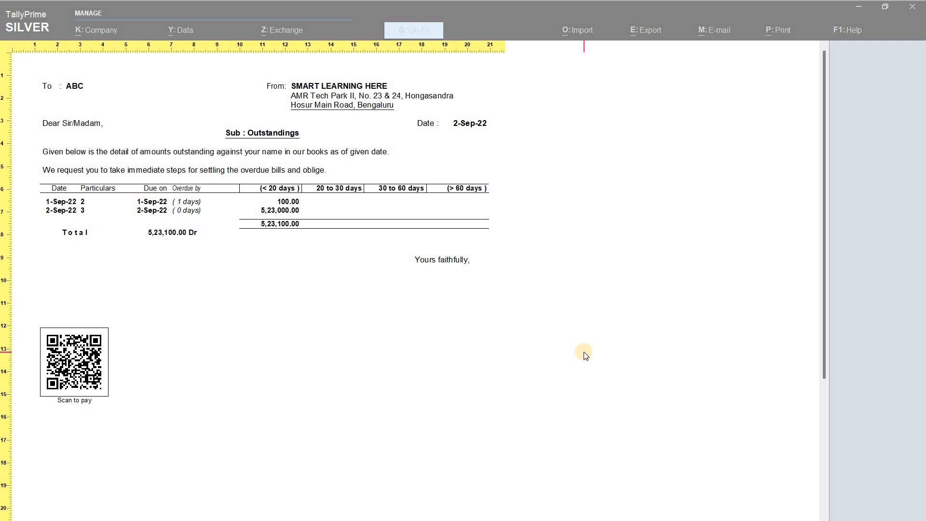
pyautogui.press('Escape')
pyautogui.press('Escape')
pyautogui.press('Escape')
pyautogui.press('Escape')
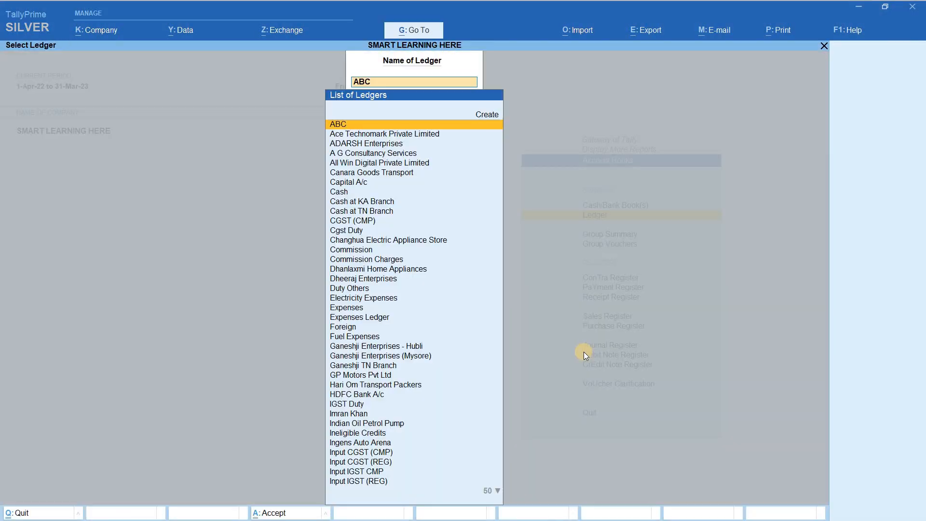
pyautogui.press('Escape')
pyautogui.press('Escape')
pyautogui.press('Escape')
pyautogui.press('Escape')
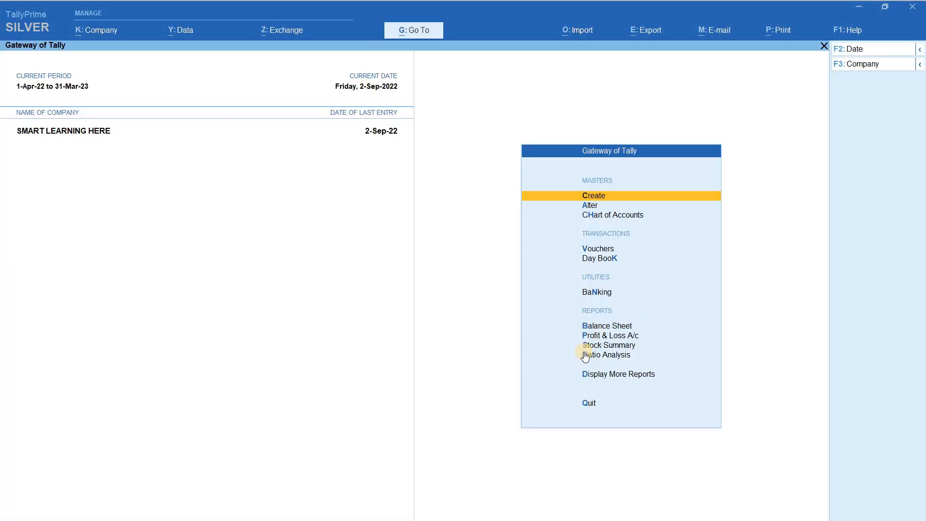
# Open the Day Book and briefly check its basic filter without applying one
pyautogui.press('alt')
pyautogui.press('Down')
pyautogui.press('Down')
pyautogui.press('Down')
pyautogui.press('Down')
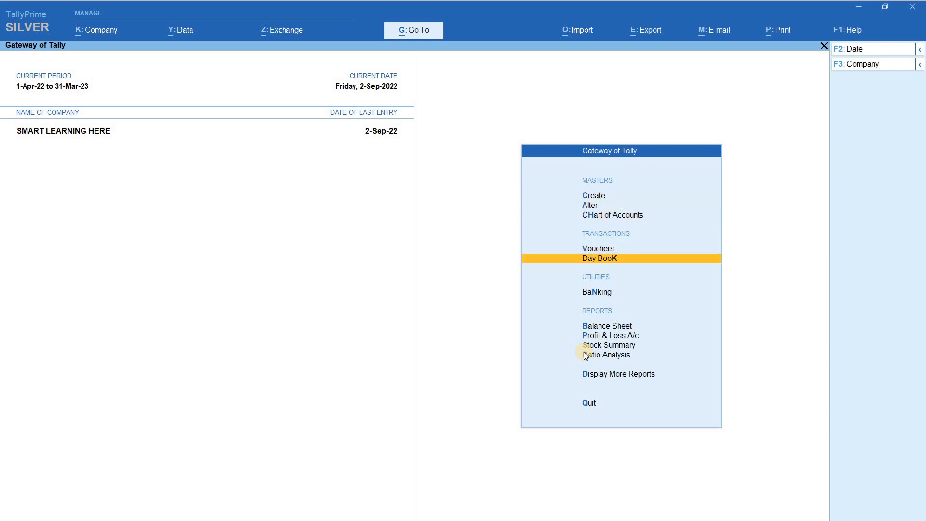
pyautogui.press('Return')
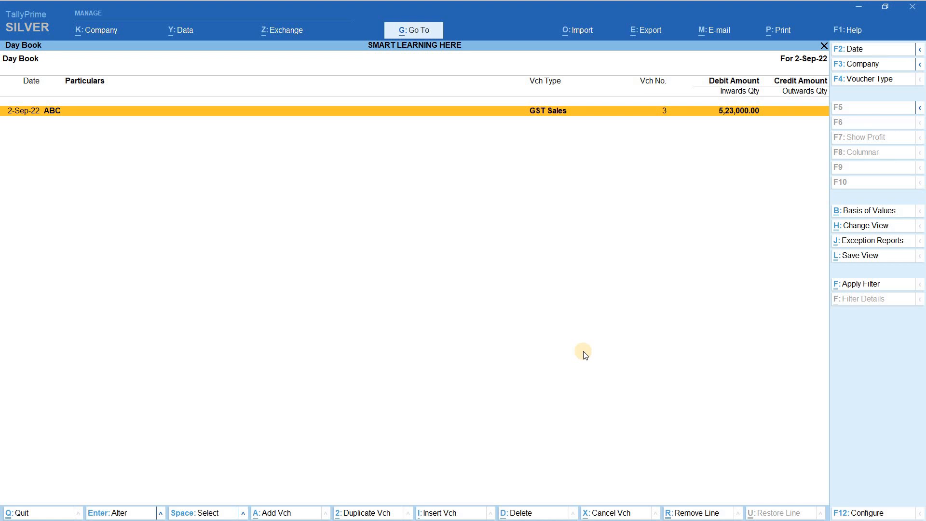
pyautogui.click(861, 286)
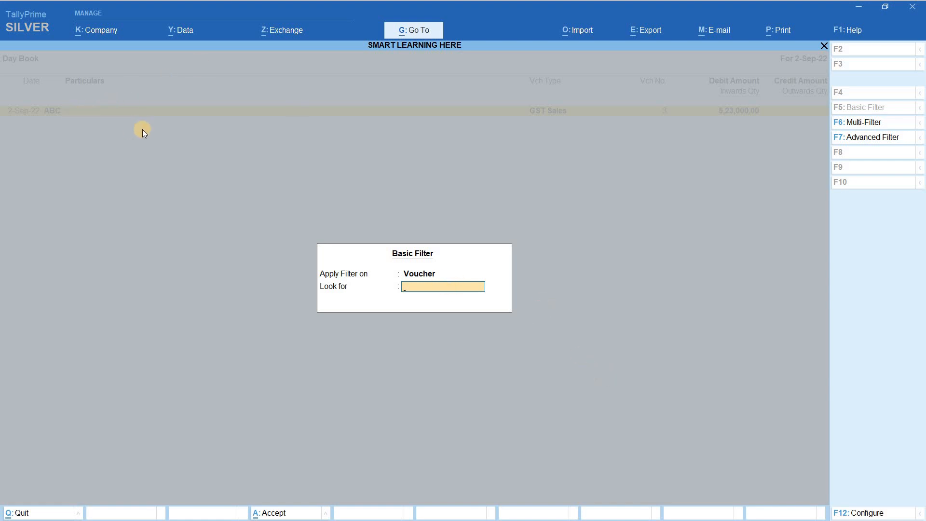
pyautogui.press('Escape')
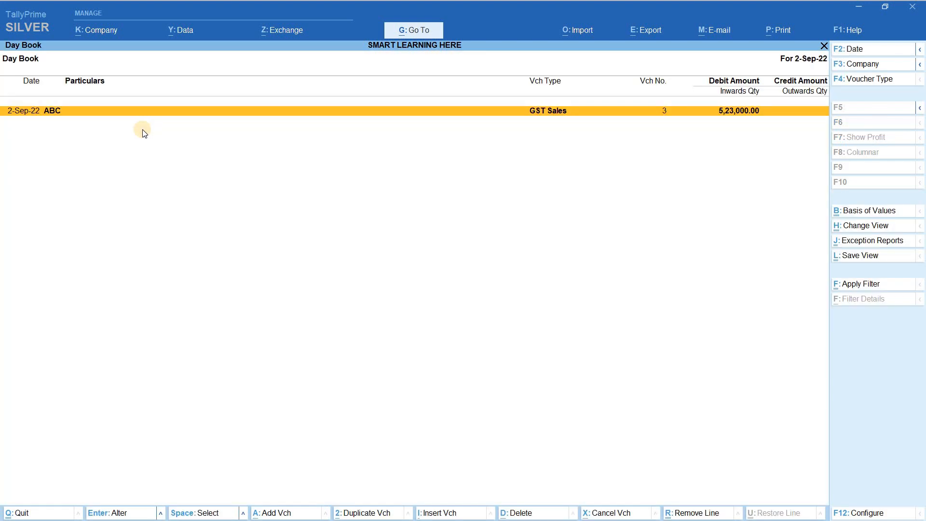
# Clear the Day Book's From and To dates to list vouchers for the full period, 1-Apr-22 to 2-Sep-22
pyautogui.hotkey('alt', 'F2')
pyautogui.press('BackSpace')
pyautogui.press('Return')
pyautogui.press('BackSpace')
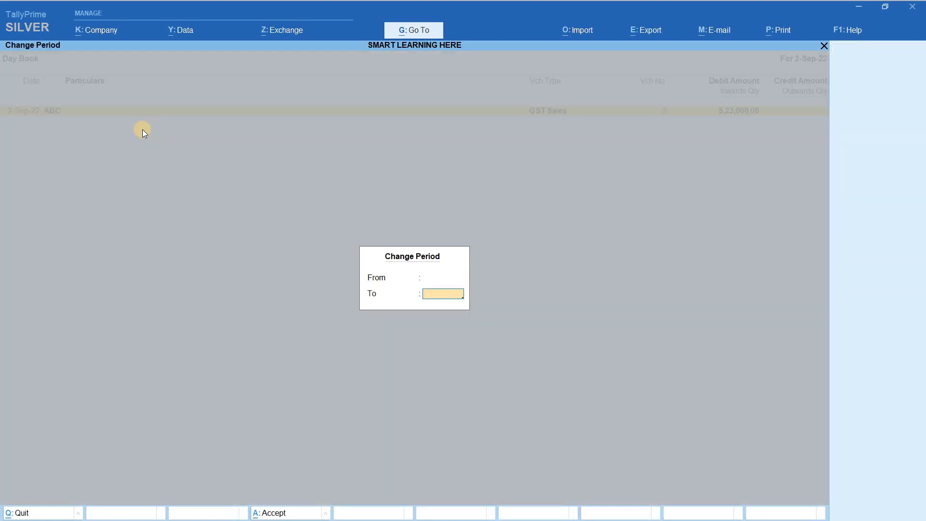
pyautogui.press('Return')
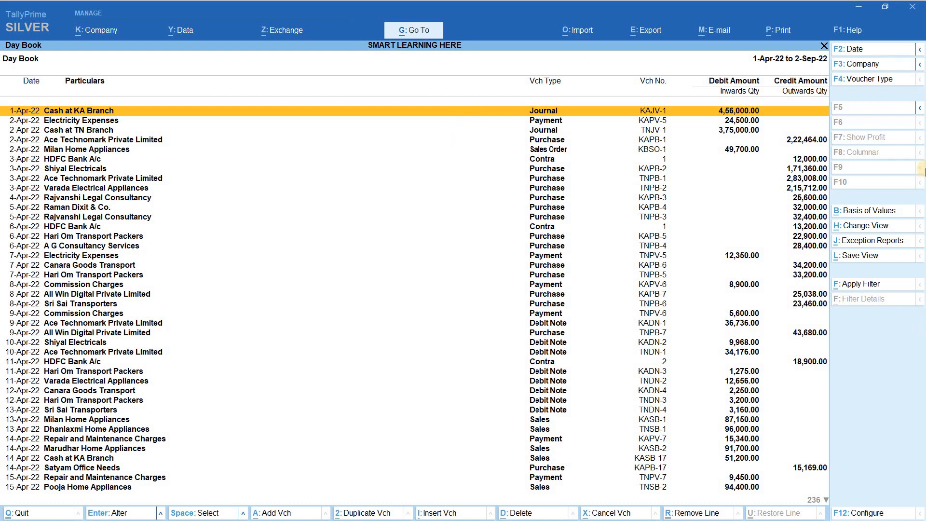
pyautogui.click(856, 285)
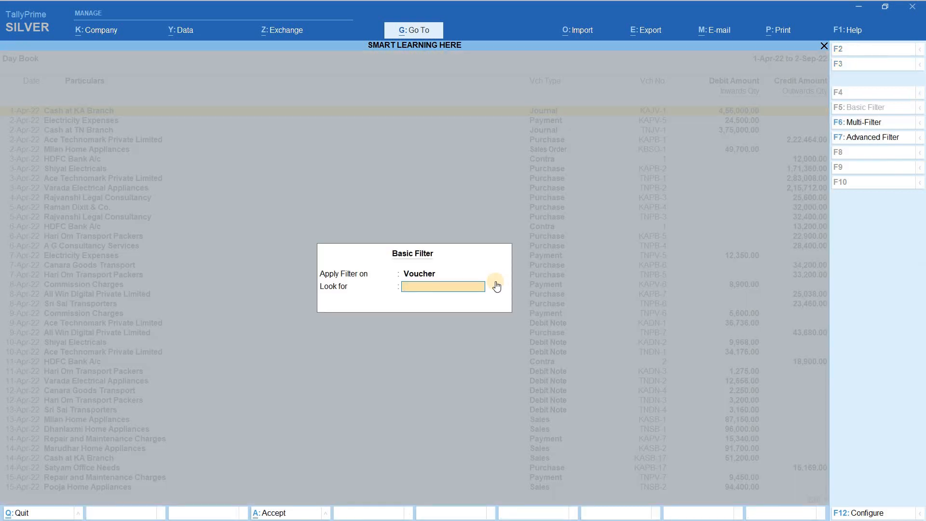
pyautogui.press('Escape')
# Open the Ace Technomark Private Limited purchase voucher KAPB-1 dated 2-Apr-22 for alteration
pyautogui.press('Down')
pyautogui.press('Down')
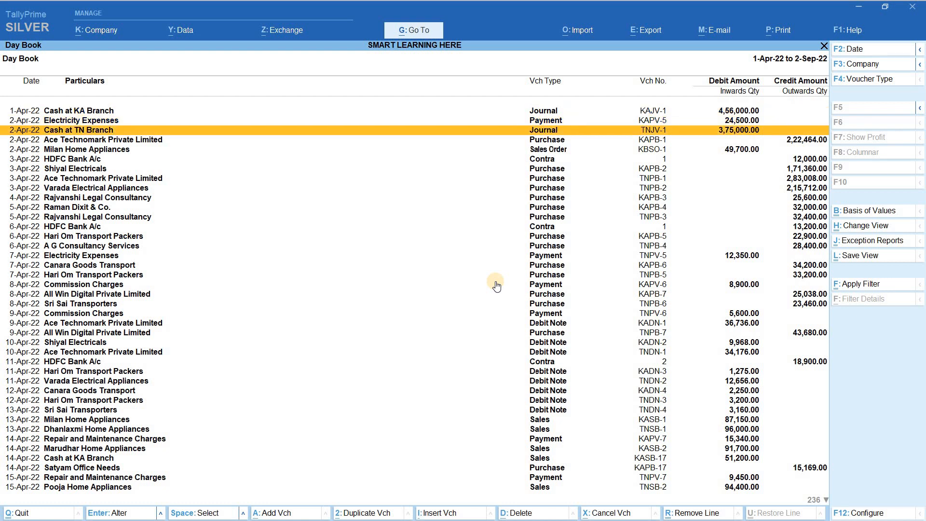
pyautogui.press('Up')
pyautogui.press('Down')
pyautogui.press('Down')
pyautogui.press('Down')
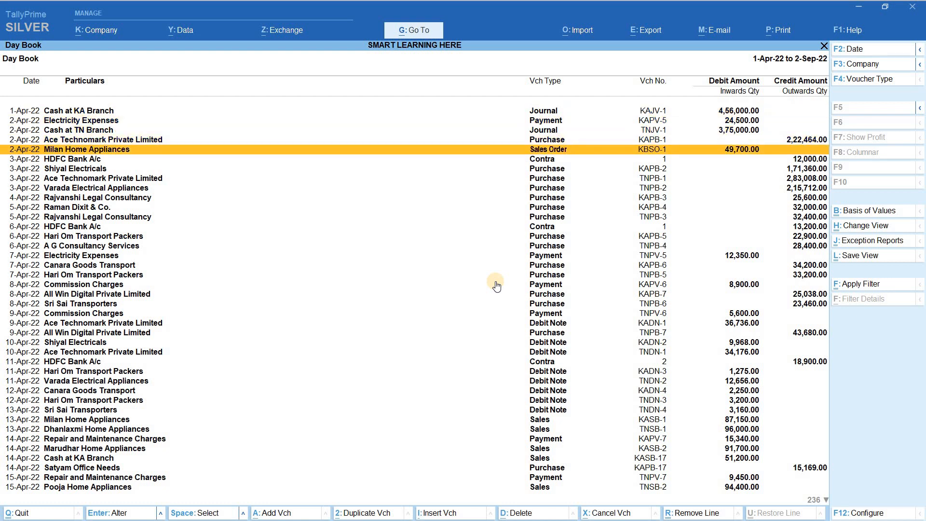
pyautogui.press('Up')
pyautogui.press('Return')
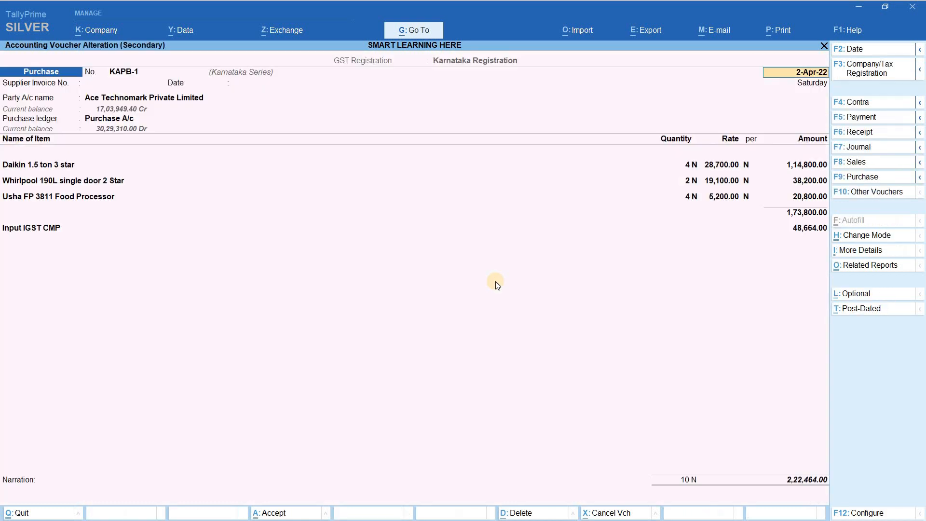
# Enter 54 as the Receipt Doc No. in the purchase voucher's receipt details and save the voucher
pyautogui.click(143, 98)
pyautogui.press('Return')
pyautogui.press('Return')
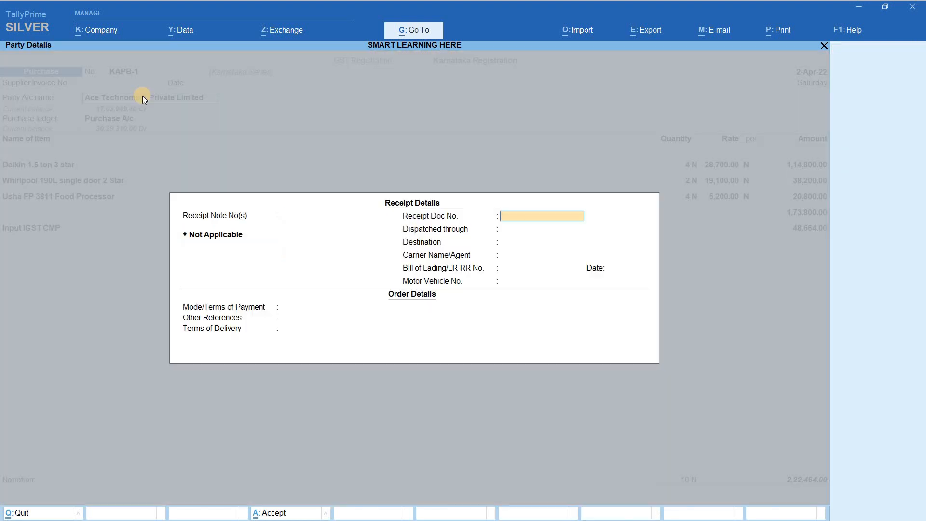
pyautogui.write('54')
pyautogui.press('Return')
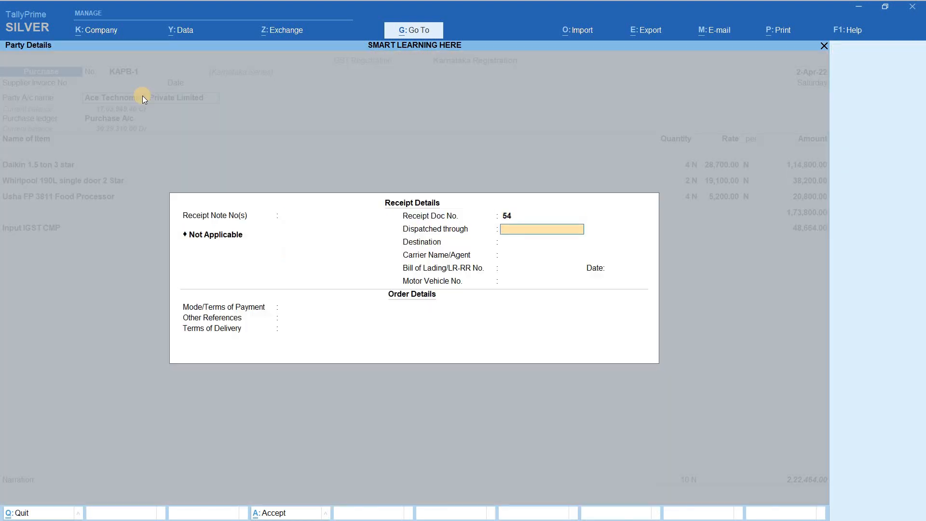
pyautogui.press('BackSpace')
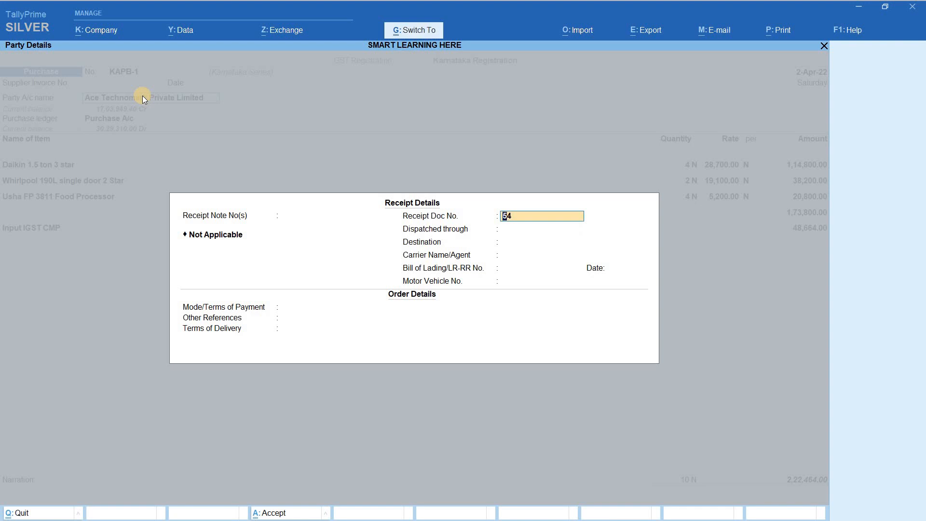
pyautogui.hotkey('ctrl', 'a')
pyautogui.hotkey('ctrl', 'a')
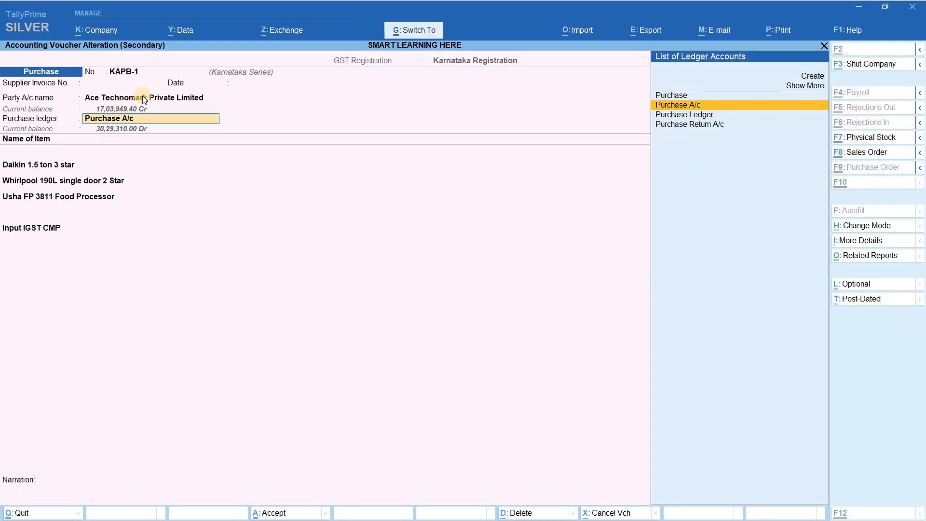
pyautogui.hotkey('ctrl', 'a')
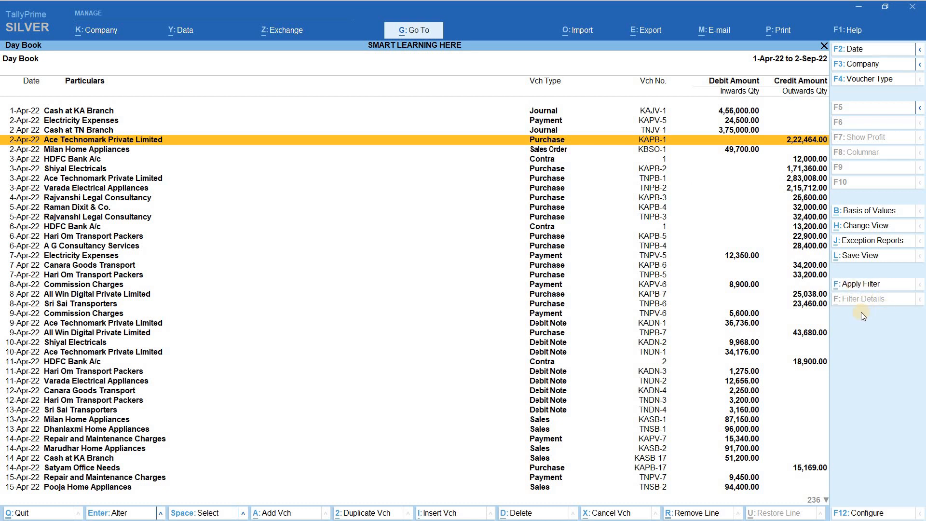
# Filter the Day Book vouchers with the basic filter, looking for 54
pyautogui.hotkey('ctrl', 'f')
pyautogui.write('54')
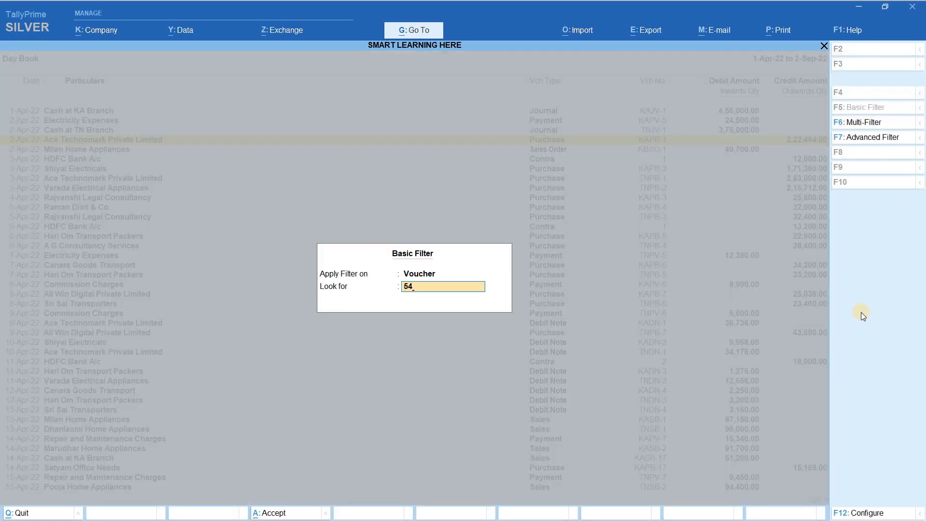
pyautogui.press('Return')
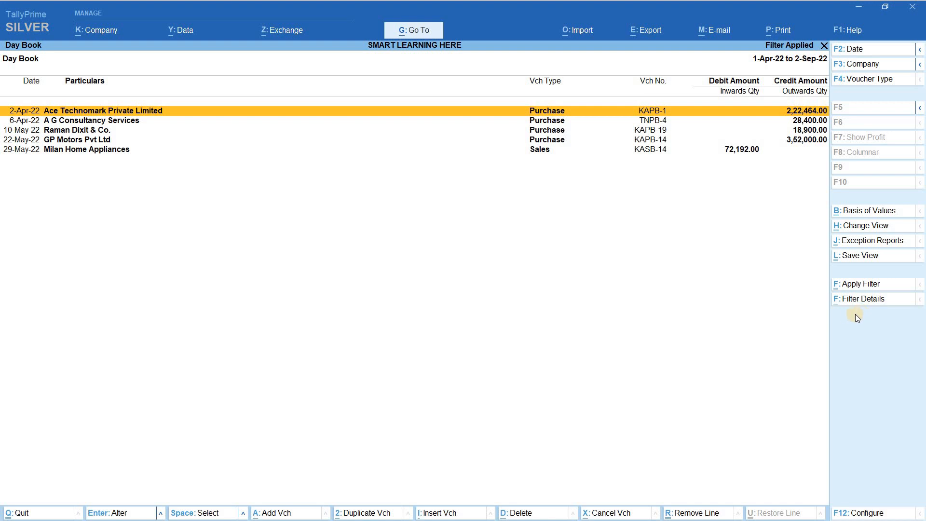
# Check the first item in purchase voucher KAPB-1 and filter the Day Book for Daikin 1.5 ton 3 star
pyautogui.press('Return')
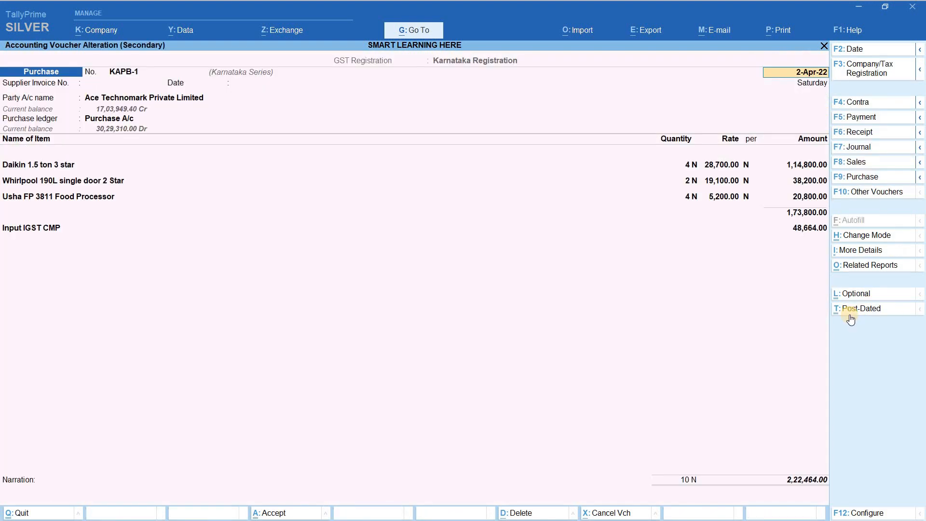
pyautogui.click(10, 163)
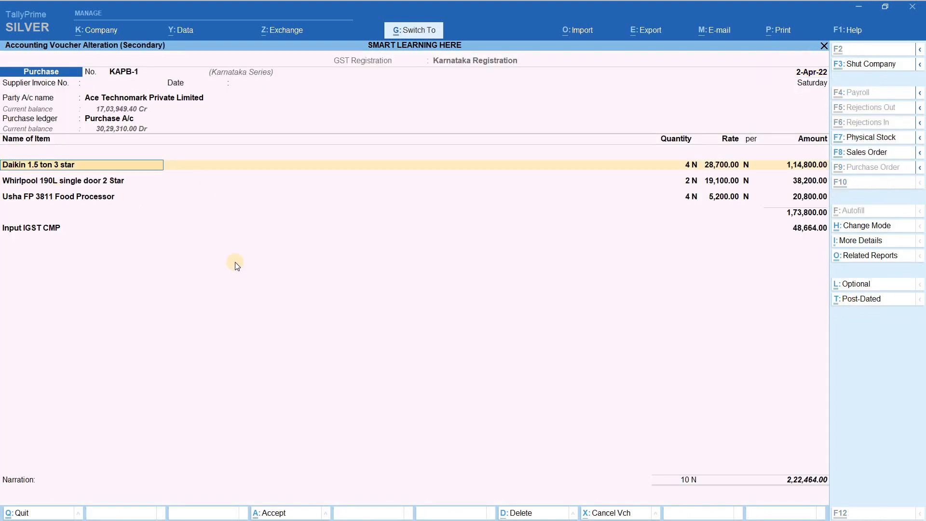
pyautogui.press('Escape')
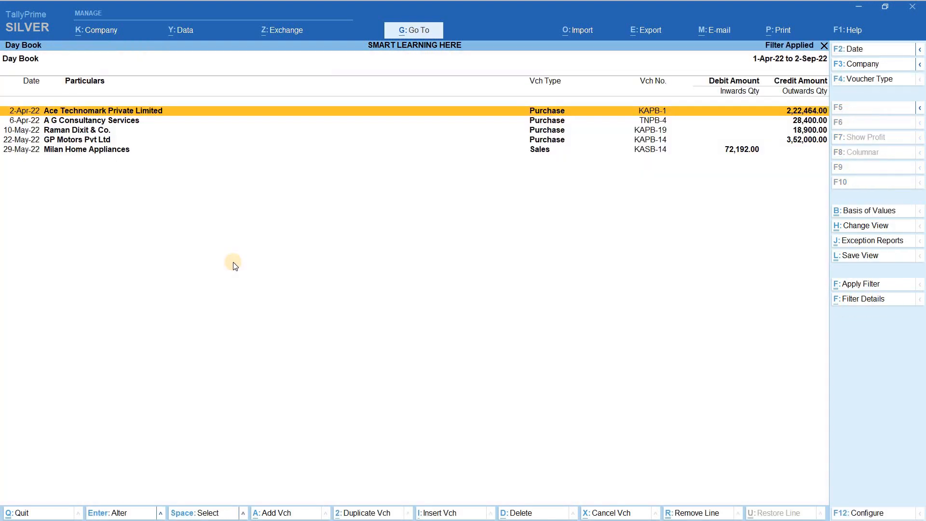
pyautogui.click(868, 286)
pyautogui.write('Daikin 1.5 ton 3 star')
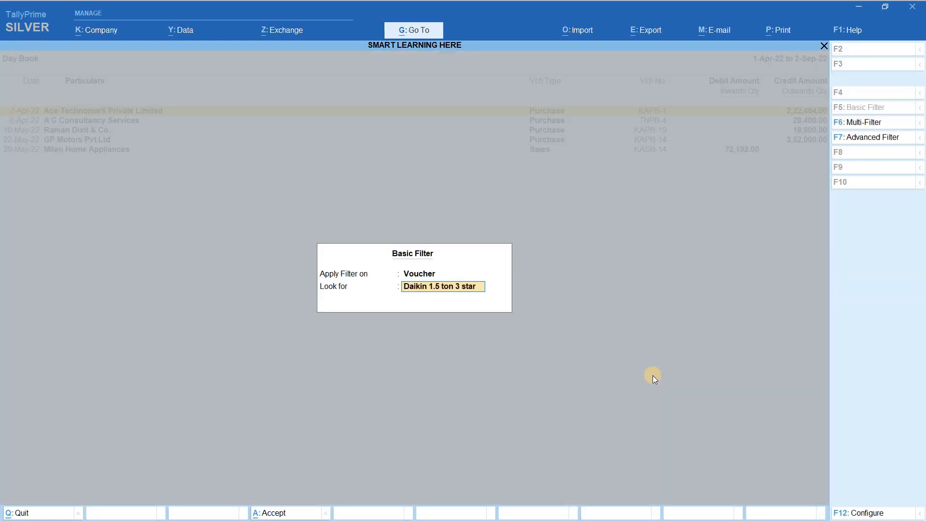
pyautogui.press('Return')
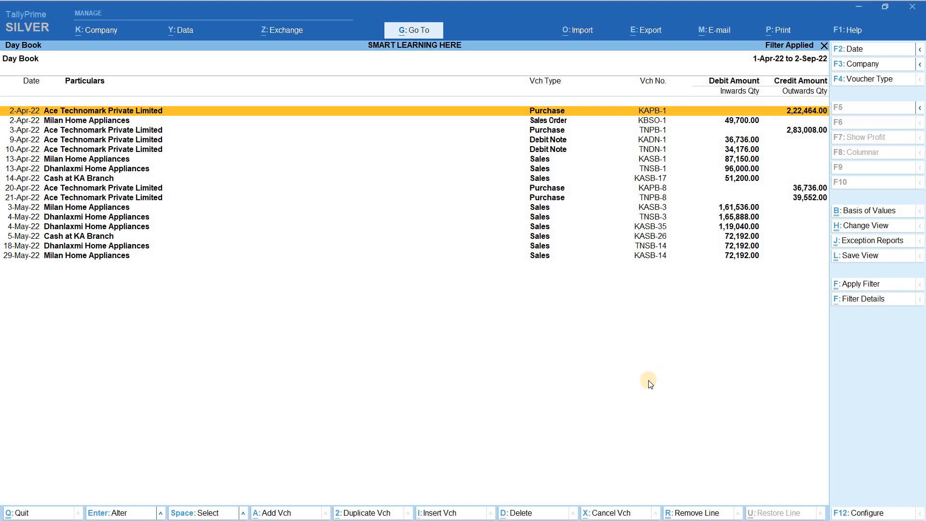
# Switch the Day Book filter to Advanced Filter and open the field choices for the voucher condition
pyautogui.click(867, 287)
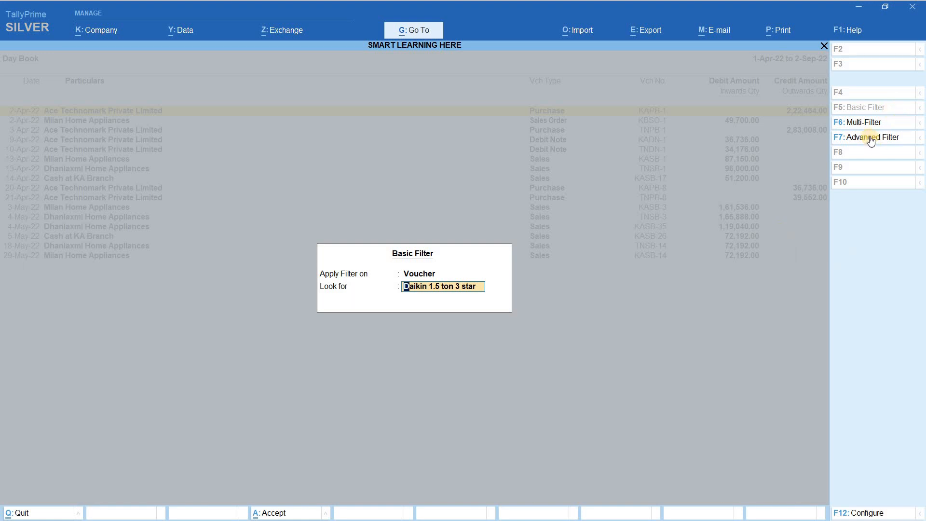
pyautogui.click(861, 137)
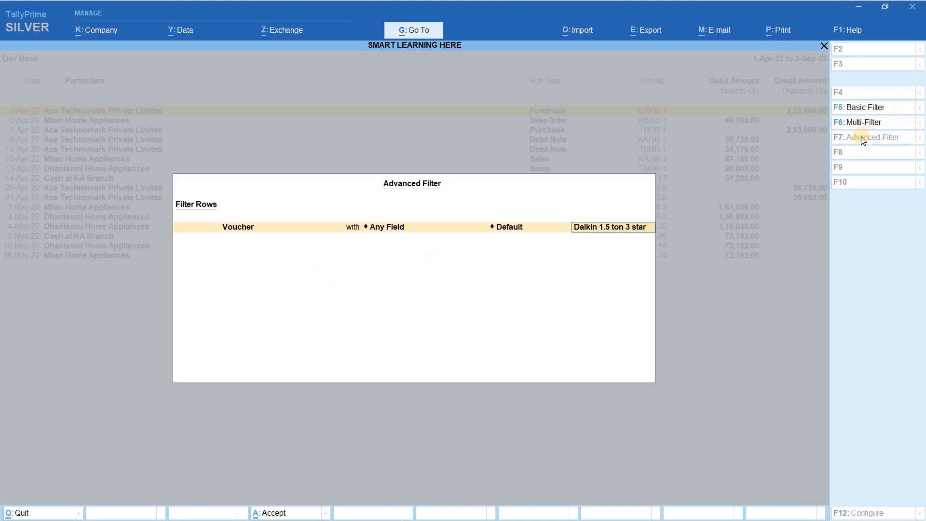
pyautogui.press('BackSpace')
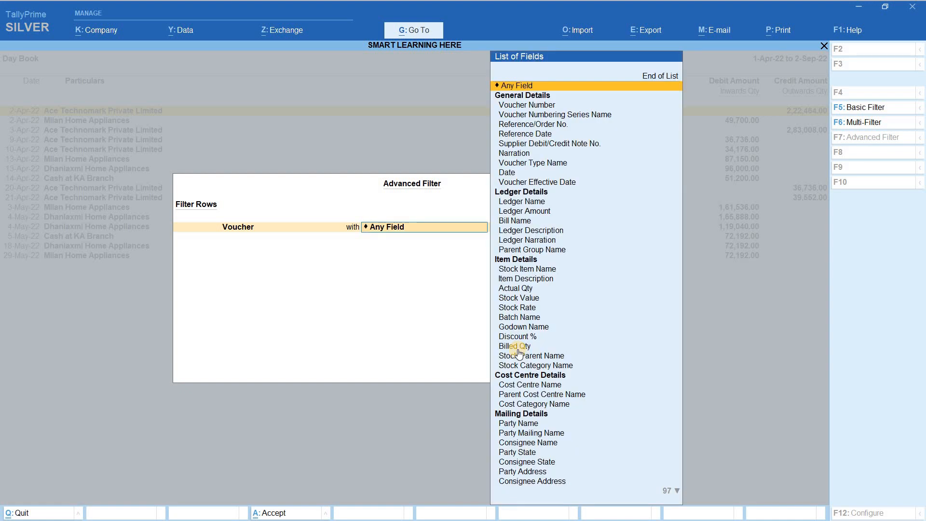
# Examine the voucher fields available to the advanced filter, from General Details through Item, Mailing, Order and Dispatch to GST Details
pyautogui.press('Down')
pyautogui.press('Down')
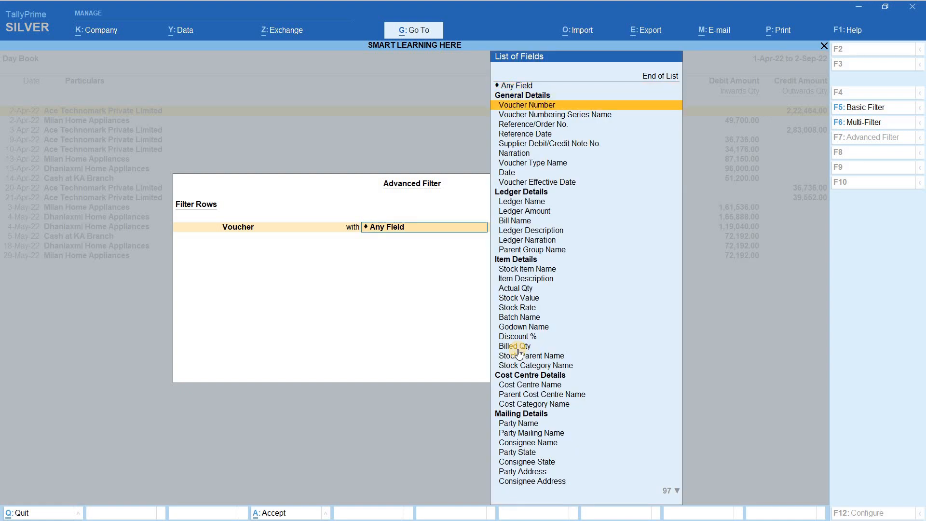
pyautogui.press('Down')
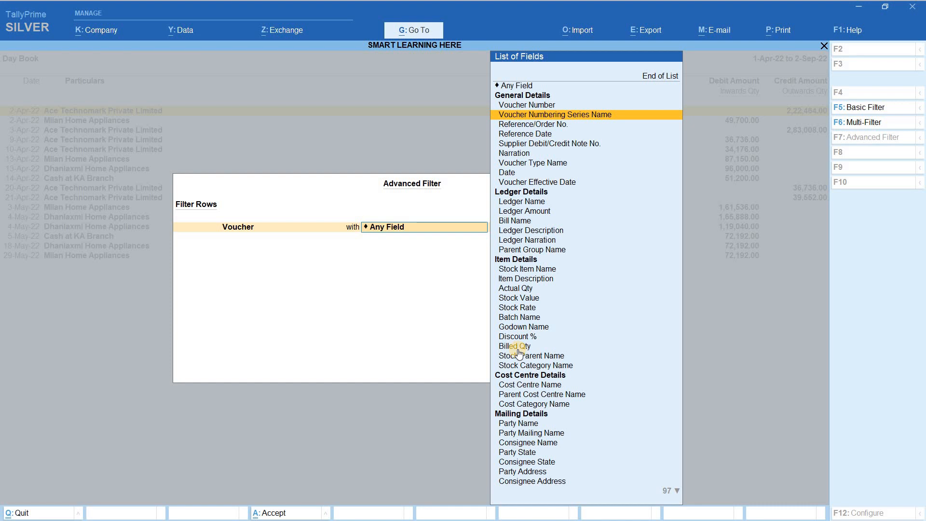
pyautogui.press('Down')
pyautogui.press('Down')
pyautogui.press('Down')
pyautogui.press('Down')
pyautogui.press('Down')
pyautogui.press('Down')
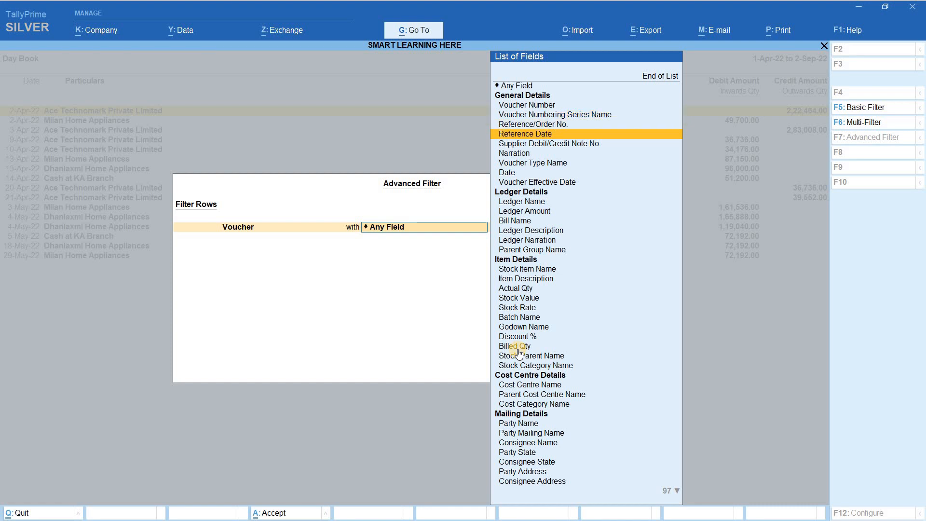
pyautogui.press('Down')
pyautogui.press('Down')
pyautogui.press('Down')
pyautogui.press('Down')
pyautogui.press('Down')
pyautogui.press('Down')
pyautogui.press('Down')
pyautogui.press('Down')
pyautogui.press('Down')
pyautogui.press('Down')
pyautogui.press('Down')
pyautogui.press('Down')
pyautogui.press('Down')
pyautogui.press('Down')
pyautogui.press('Down')
pyautogui.press('Down')
pyautogui.press('Down')
pyautogui.press('Down')
pyautogui.press('Down')
pyautogui.press('Down')
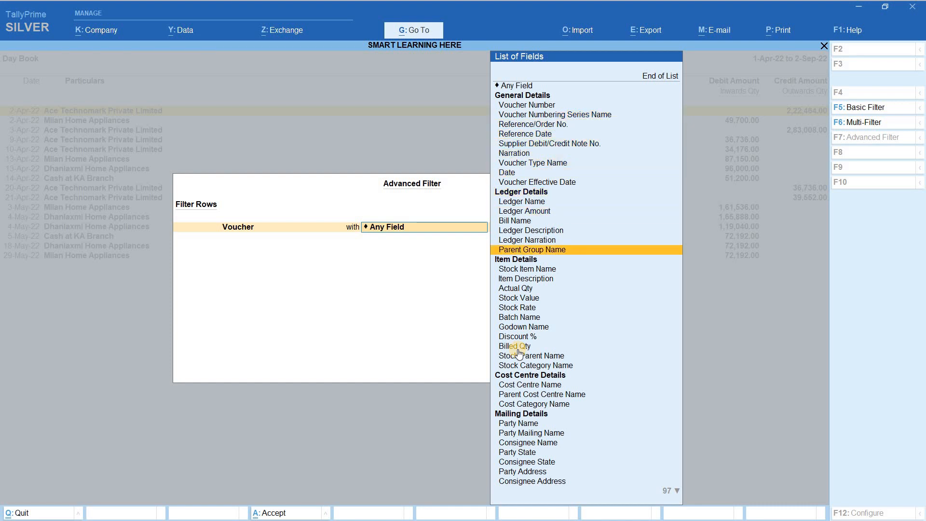
pyautogui.press('Down')
pyautogui.press('Down')
pyautogui.press('Down')
pyautogui.press('Down')
pyautogui.press('Down')
pyautogui.press('Down')
pyautogui.press('Down')
pyautogui.press('Down')
pyautogui.press('Down')
pyautogui.press('Down')
pyautogui.press('Down')
pyautogui.press('Down')
pyautogui.press('Down')
pyautogui.press('Down')
pyautogui.press('Down')
pyautogui.press('Down')
pyautogui.press('Down')
pyautogui.press('Down')
pyautogui.press('Down')
pyautogui.press('Down')
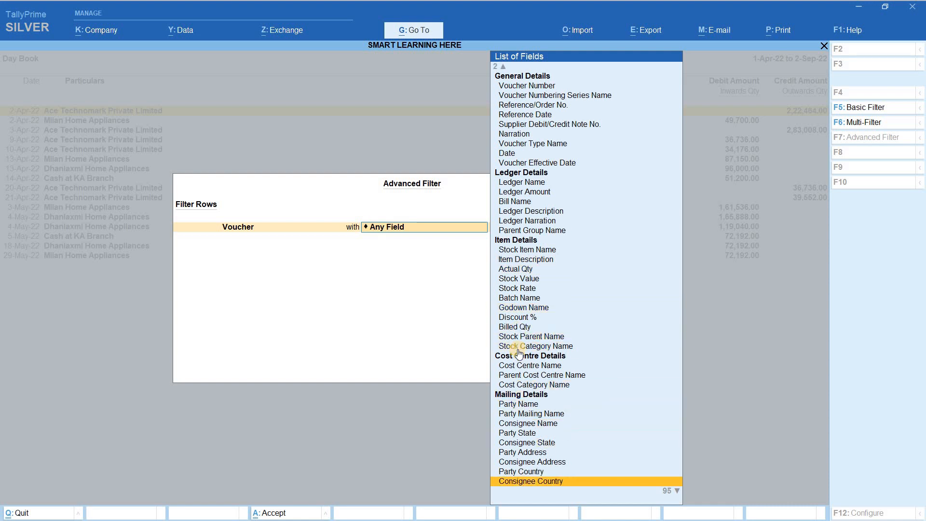
pyautogui.press('Up')
pyautogui.press('Up')
pyautogui.press('Up')
pyautogui.press('Up')
pyautogui.press('Up')
pyautogui.press('Up')
pyautogui.press('Up')
pyautogui.press('Up')
pyautogui.press('Up')
pyautogui.press('Up')
pyautogui.press('Up')
pyautogui.press('Up')
pyautogui.press('Up')
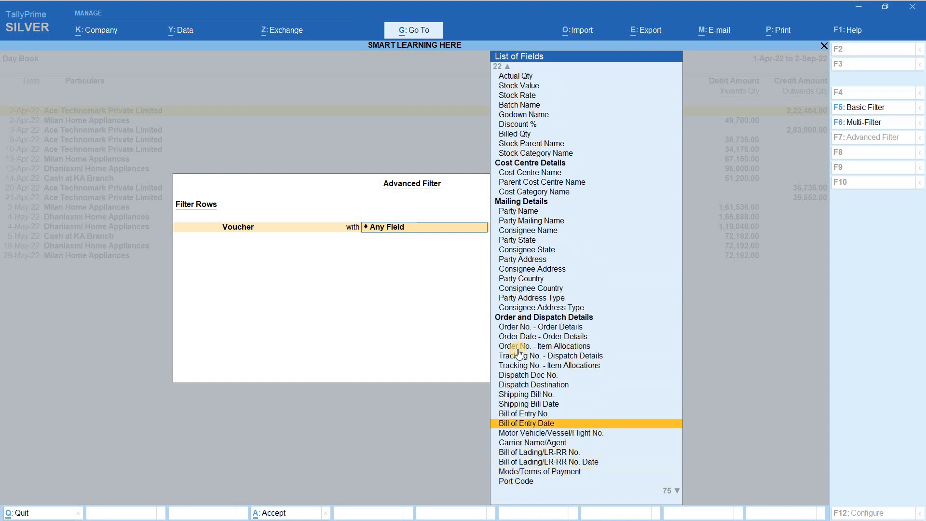
pyautogui.press('Down')
pyautogui.press('Down')
pyautogui.press('Down')
pyautogui.press('Down')
pyautogui.press('Down')
pyautogui.press('Down')
pyautogui.press('Down')
pyautogui.press('Down')
pyautogui.press('Down')
pyautogui.press('Down')
pyautogui.press('Down')
pyautogui.press('Down')
pyautogui.press('Down')
pyautogui.press('Down')
pyautogui.press('Down')
pyautogui.press('Down')
pyautogui.press('Down')
pyautogui.press('Down')
pyautogui.press('Down')
pyautogui.press('Down')
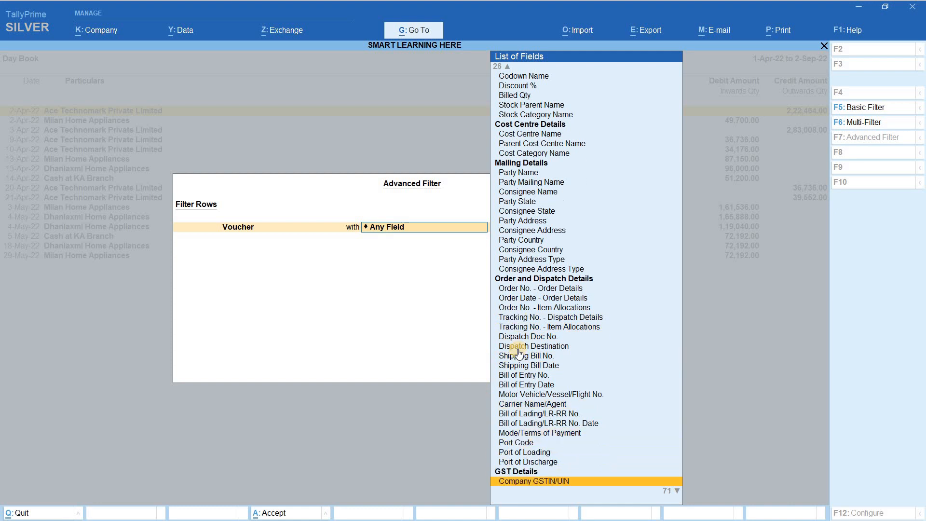
pyautogui.press('Up')
pyautogui.press('Up')
pyautogui.press('Up')
pyautogui.press('Up')
pyautogui.press('Up')
pyautogui.press('Up')
pyautogui.press('Up')
pyautogui.press('Up')
pyautogui.press('Up')
pyautogui.press('Up')
pyautogui.press('Up')
pyautogui.press('Up')
pyautogui.press('Up')
pyautogui.press('Up')
pyautogui.press('Up')
pyautogui.press('Up')
pyautogui.press('Up')
pyautogui.press('Up')
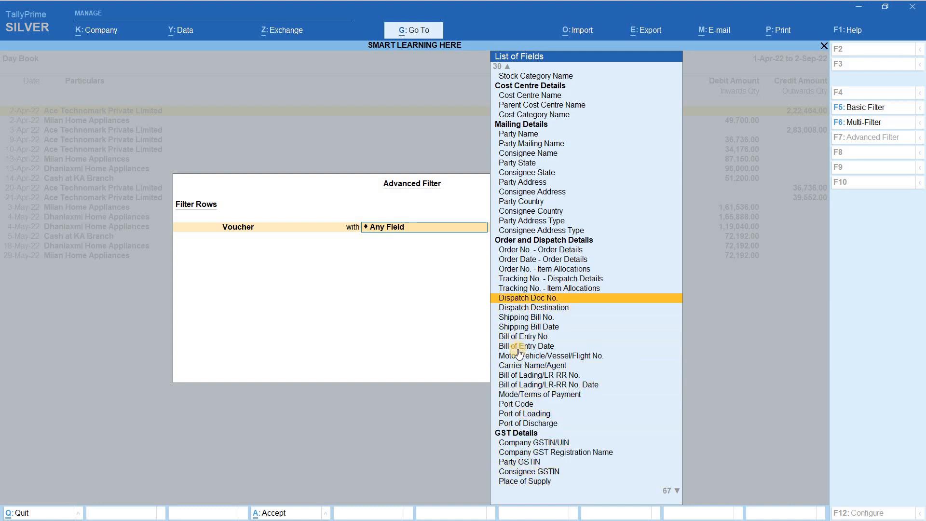
pyautogui.press('Down')
pyautogui.press('Up')
pyautogui.press('Up')
pyautogui.press('Up')
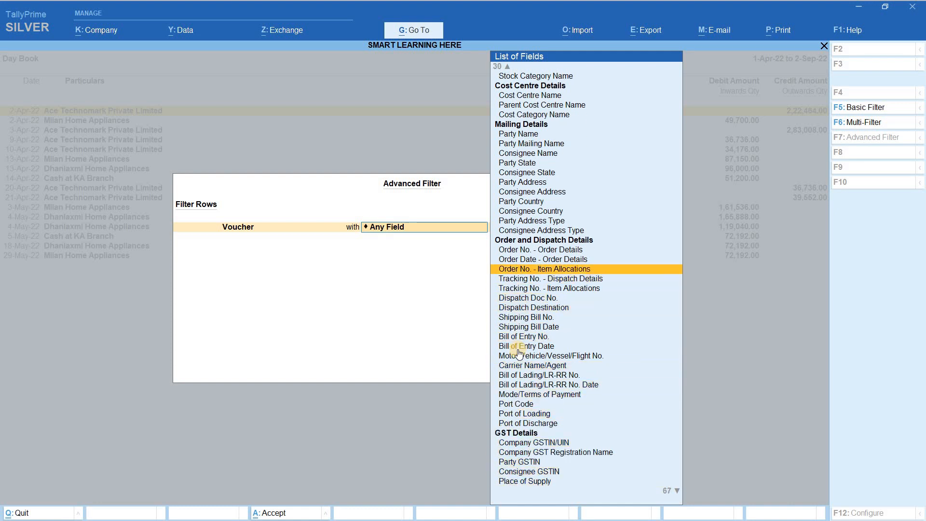
pyautogui.press('Down')
pyautogui.press('Down')
pyautogui.press('Up')
pyautogui.press('Up')
pyautogui.press('Up')
pyautogui.press('Up')
pyautogui.press('Up')
pyautogui.press('Up')
pyautogui.press('Up')
pyautogui.press('Up')
pyautogui.press('Up')
pyautogui.press('Up')
pyautogui.press('Up')
pyautogui.press('Up')
pyautogui.press('Up')
pyautogui.press('Up')
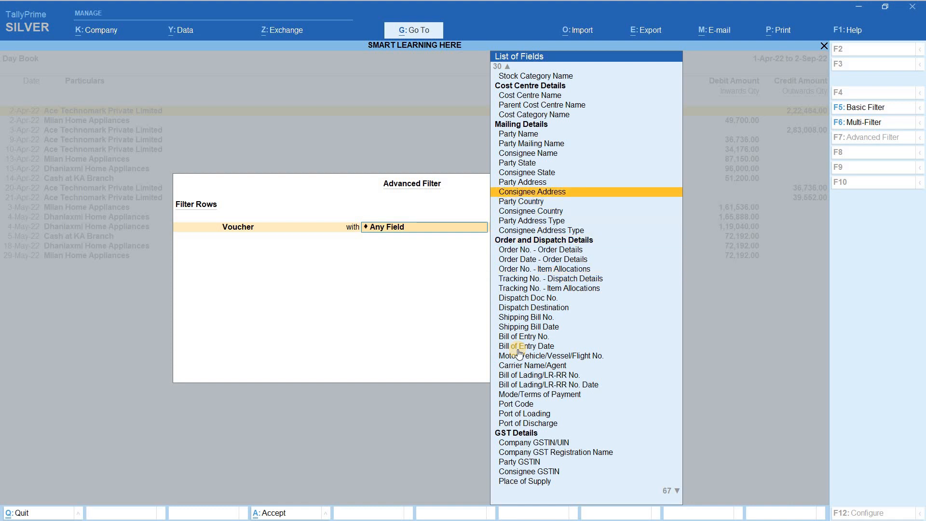
pyautogui.press('Up')
pyautogui.press('Down')
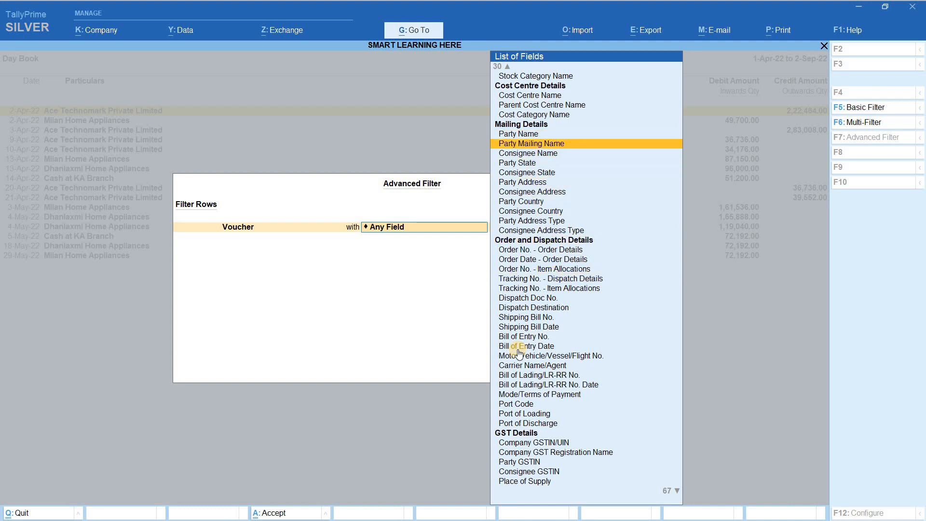
pyautogui.press('Down')
pyautogui.press('Down')
pyautogui.press('Down')
pyautogui.press('Down')
pyautogui.press('Down')
pyautogui.press('Down')
pyautogui.press('Down')
pyautogui.press('Down')
pyautogui.press('Down')
pyautogui.press('Down')
pyautogui.press('Down')
pyautogui.press('Down')
pyautogui.press('Down')
pyautogui.press('Down')
pyautogui.press('Down')
pyautogui.press('Down')
pyautogui.press('Down')
pyautogui.press('Down')
pyautogui.press('Down')
pyautogui.press('Down')
pyautogui.press('Down')
pyautogui.press('Down')
pyautogui.press('Down')
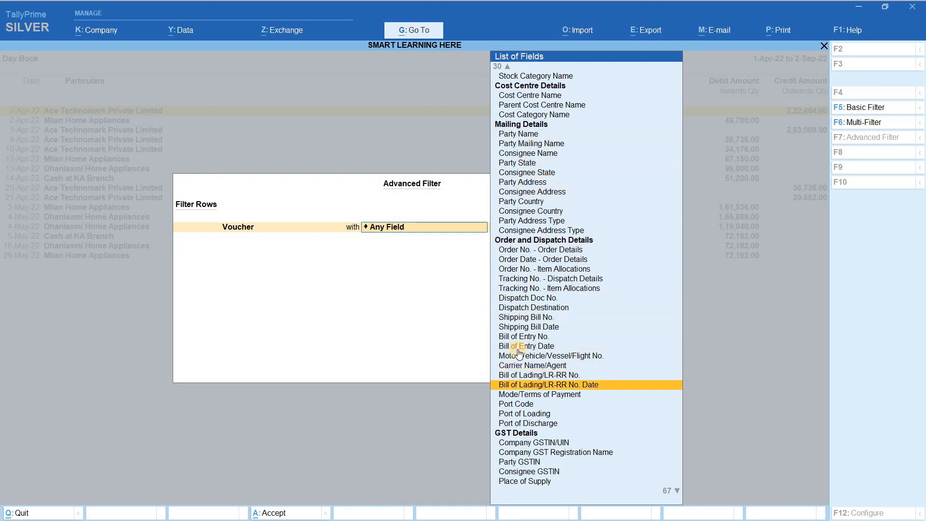
# Review the advanced filter's voucher fields back from Order and Dispatch Details through Cost Centre, Item and Ledger Details to Any Field
pyautogui.press('Up')
pyautogui.press('Up')
pyautogui.press('Up')
pyautogui.press('Up')
pyautogui.press('Up')
pyautogui.press('Up')
pyautogui.press('Up')
pyautogui.press('Up')
pyautogui.press('Up')
pyautogui.press('Up')
pyautogui.press('Up')
pyautogui.press('Up')
pyautogui.press('Up')
pyautogui.press('Up')
pyautogui.press('Up')
pyautogui.press('Up')
pyautogui.press('Up')
pyautogui.press('Up')
pyautogui.press('Up')
pyautogui.press('Up')
pyautogui.press('Up')
pyautogui.press('Up')
pyautogui.press('Up')
pyautogui.press('Up')
pyautogui.press('Up')
pyautogui.press('Up')
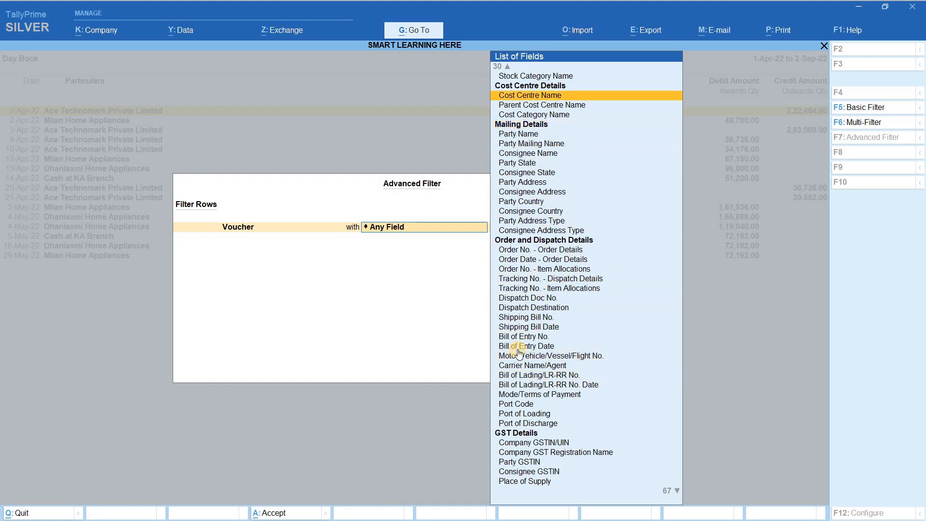
pyautogui.press('Down')
pyautogui.press('Down')
pyautogui.press('Up')
pyautogui.press('Up')
pyautogui.press('Up')
pyautogui.press('Up')
pyautogui.press('Up')
pyautogui.press('Up')
pyautogui.press('Up')
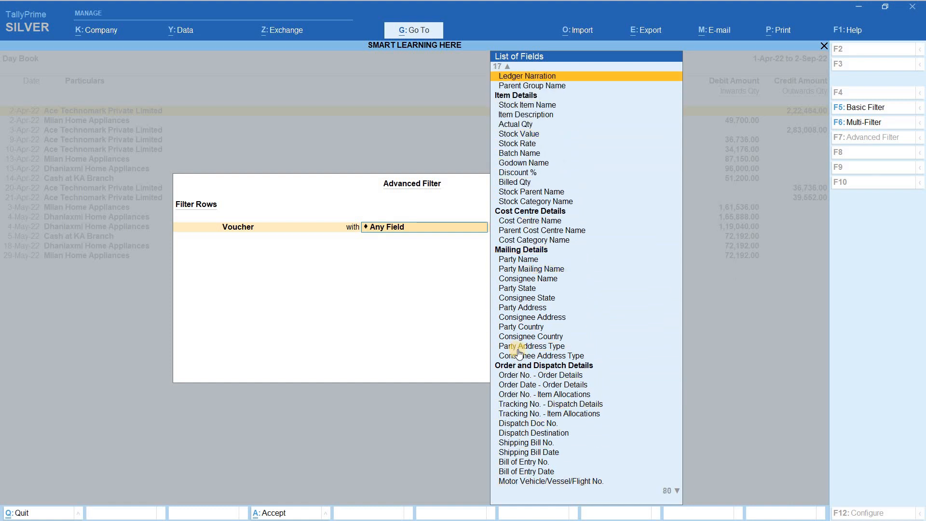
pyautogui.press('Down')
pyautogui.press('Down')
pyautogui.press('Down')
pyautogui.press('Down')
pyautogui.press('Down')
pyautogui.press('Down')
pyautogui.press('Down')
pyautogui.press('Down')
pyautogui.press('Down')
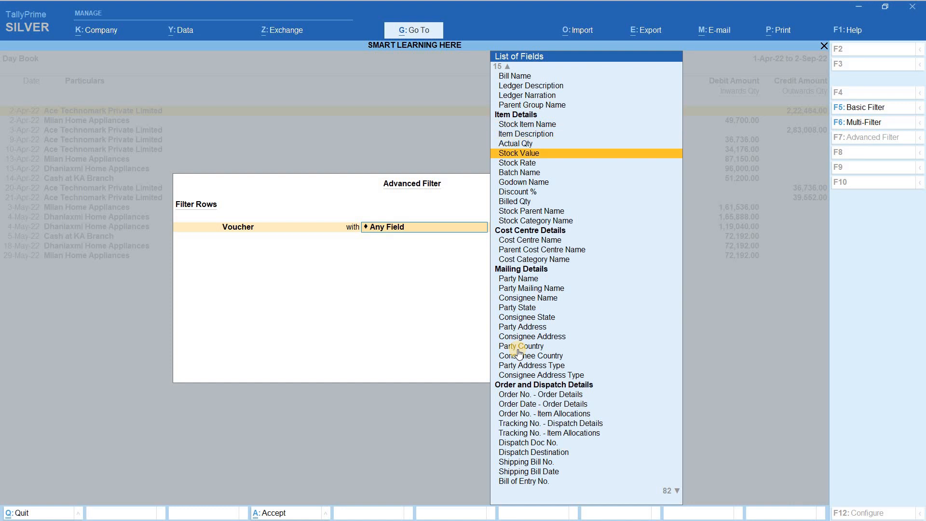
pyautogui.press('Up')
pyautogui.press('Up')
pyautogui.press('Up')
pyautogui.press('Up')
pyautogui.press('Up')
pyautogui.press('Up')
pyautogui.press('Up')
pyautogui.press('Up')
pyautogui.press('Up')
pyautogui.press('Up')
pyautogui.press('Up')
pyautogui.press('Up')
pyautogui.press('Up')
pyautogui.press('Up')
pyautogui.press('Up')
pyautogui.press('Up')
pyautogui.press('Up')
pyautogui.press('Up')
pyautogui.press('Up')
pyautogui.press('Up')
pyautogui.press('Up')
pyautogui.press('Up')
pyautogui.press('Down')
pyautogui.press('Up')
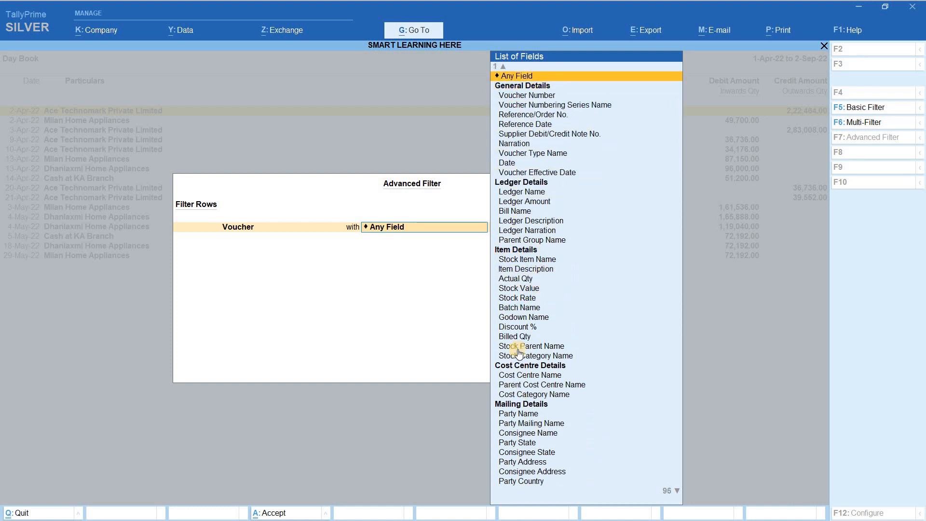
pyautogui.press('Up')
# Apply an advanced filter to the Day Book for vouchers with Stock Item Name containing Daikin 1.5 ton 3 star
pyautogui.press('Down')
pyautogui.press('Down')
pyautogui.press('Down')
pyautogui.press('Down')
pyautogui.press('Down')
pyautogui.press('Down')
pyautogui.press('Down')
pyautogui.press('Down')
pyautogui.press('Down')
pyautogui.press('Down')
pyautogui.press('Down')
pyautogui.press('Down')
pyautogui.press('Down')
pyautogui.press('Down')
pyautogui.press('Down')
pyautogui.press('Down')
pyautogui.press('Down')
pyautogui.press('Down')
pyautogui.press('Down')
pyautogui.press('Down')
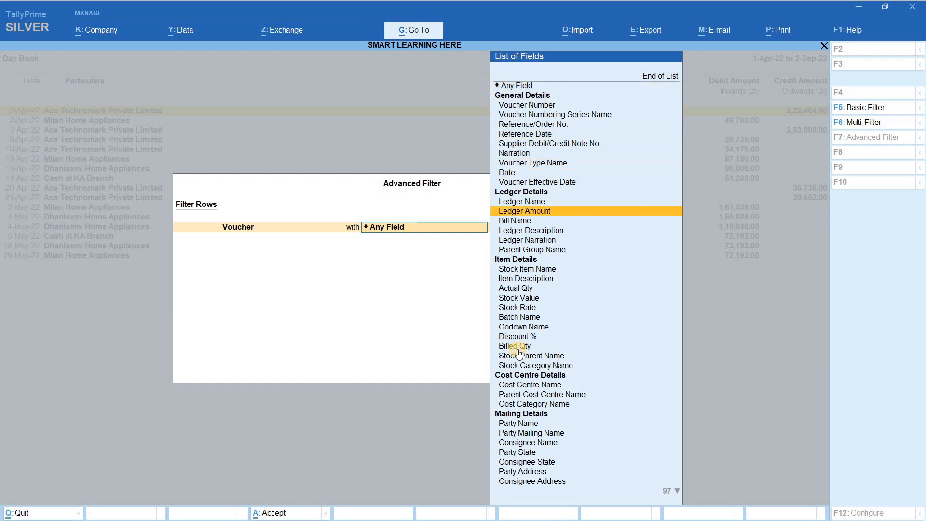
pyautogui.press('Return')
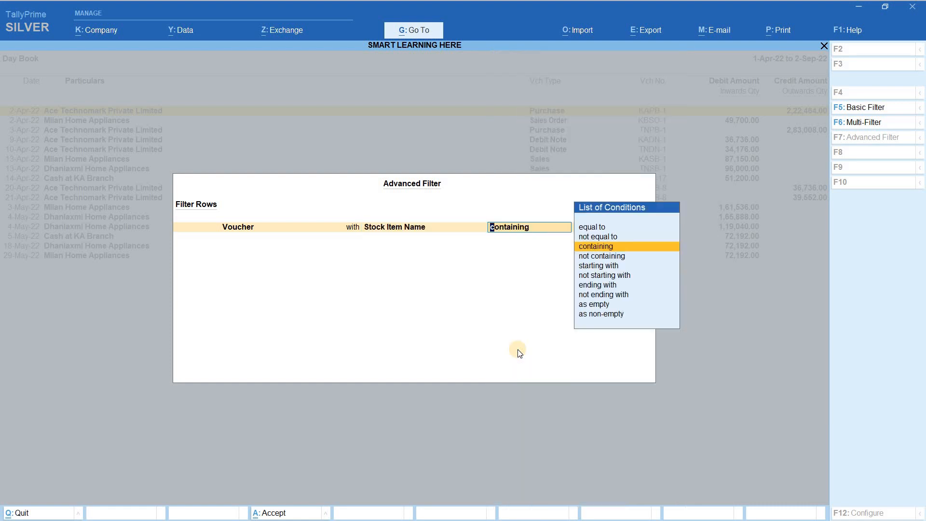
pyautogui.press('Return')
pyautogui.write('Daikin 1.5 ton 3 star')
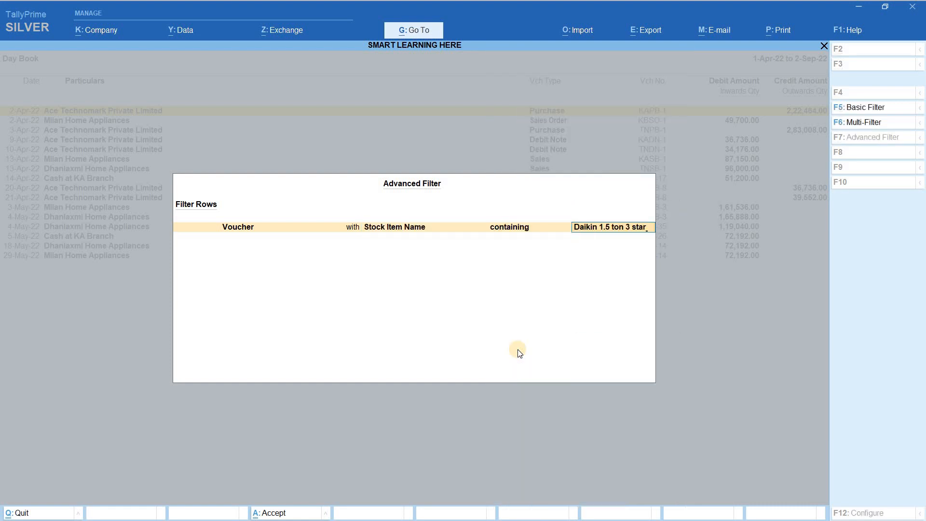
pyautogui.press('Return')
pyautogui.press('Return')
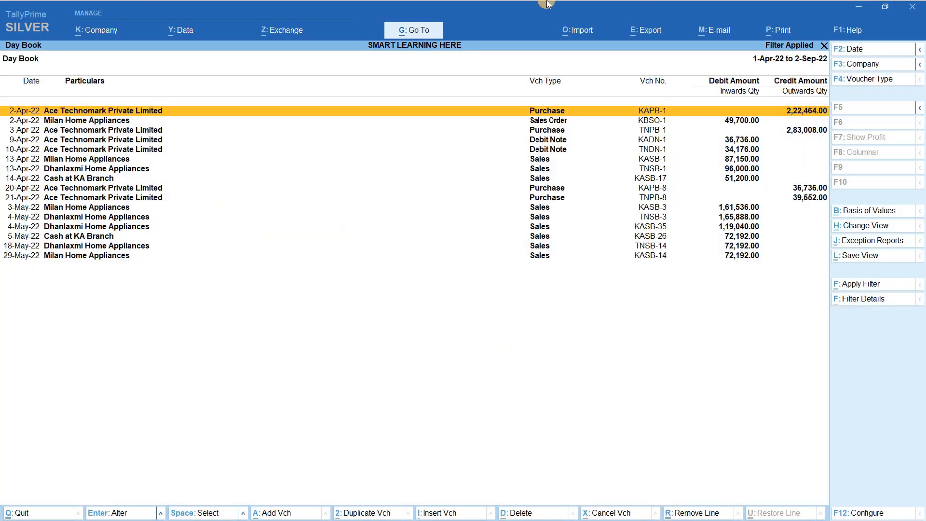
# Check the filter details for voucher KAPB-1 and clear the advanced filter from the Day Book
pyautogui.click(852, 300)
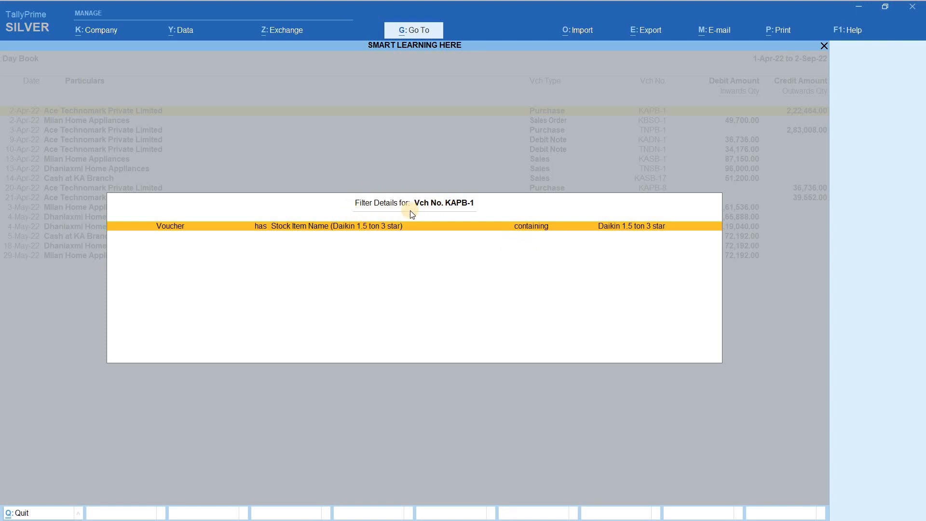
pyautogui.press('Escape')
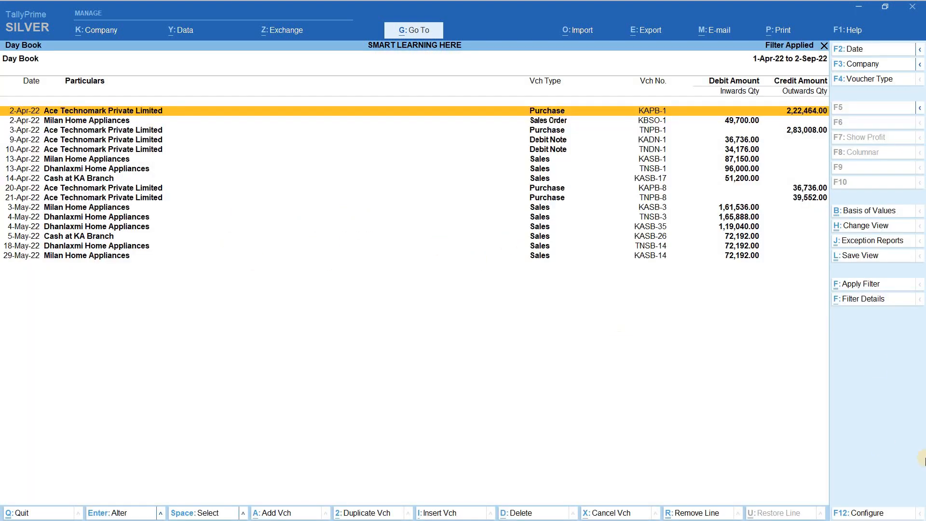
pyautogui.click(849, 303)
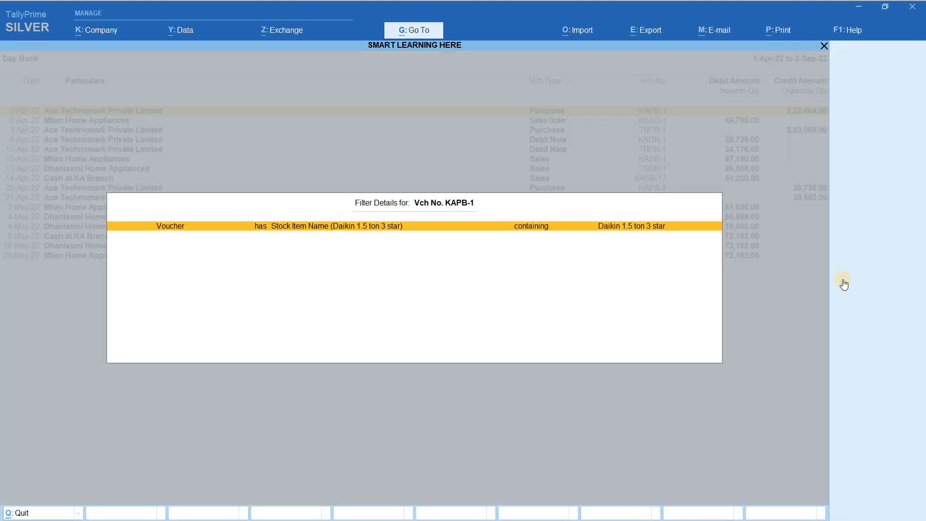
pyautogui.press('Escape')
pyautogui.press('Escape')
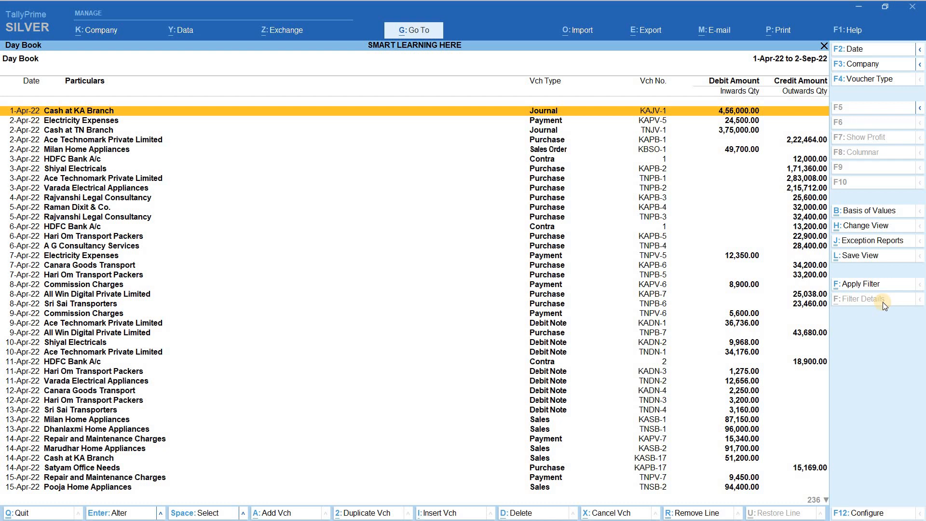
# Apply a Multi-Filter to the Day Book for vouchers with Voucher Number containing 2
pyautogui.click(868, 286)
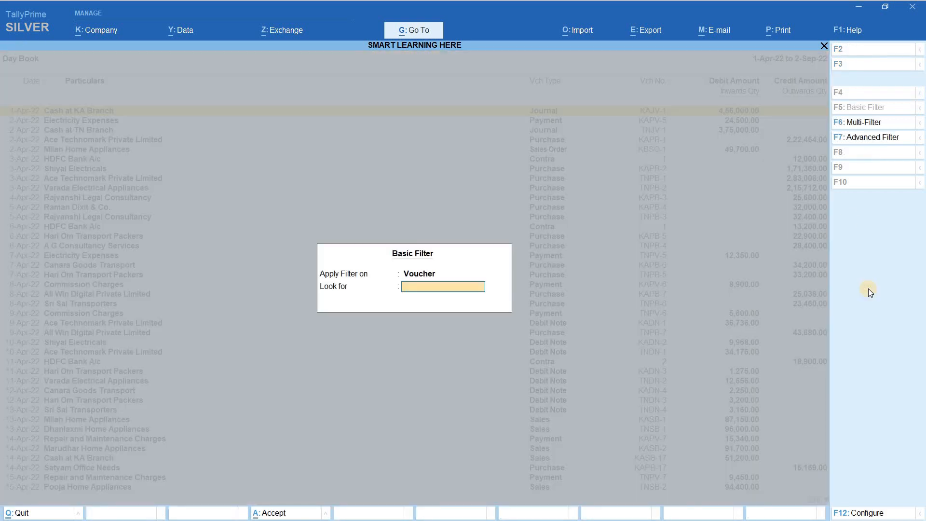
pyautogui.press('F6')
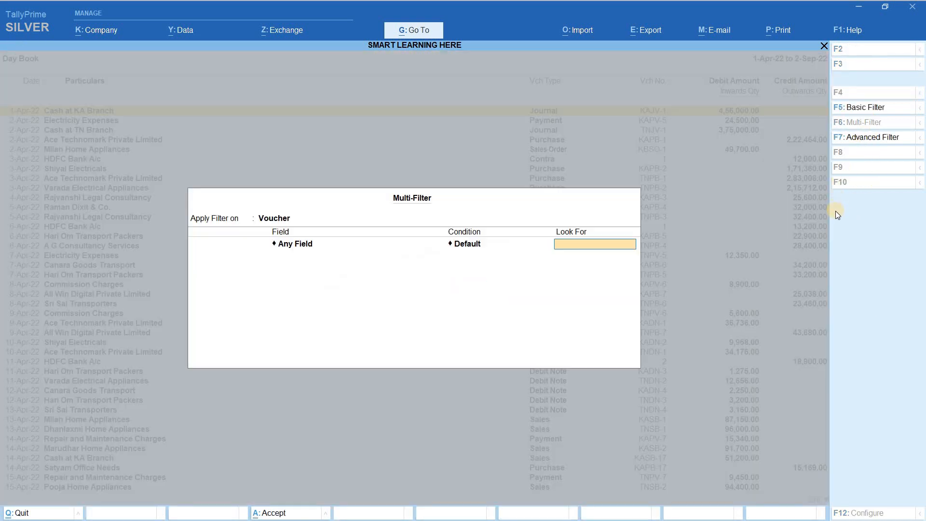
pyautogui.press('BackSpace')
pyautogui.press('BackSpace')
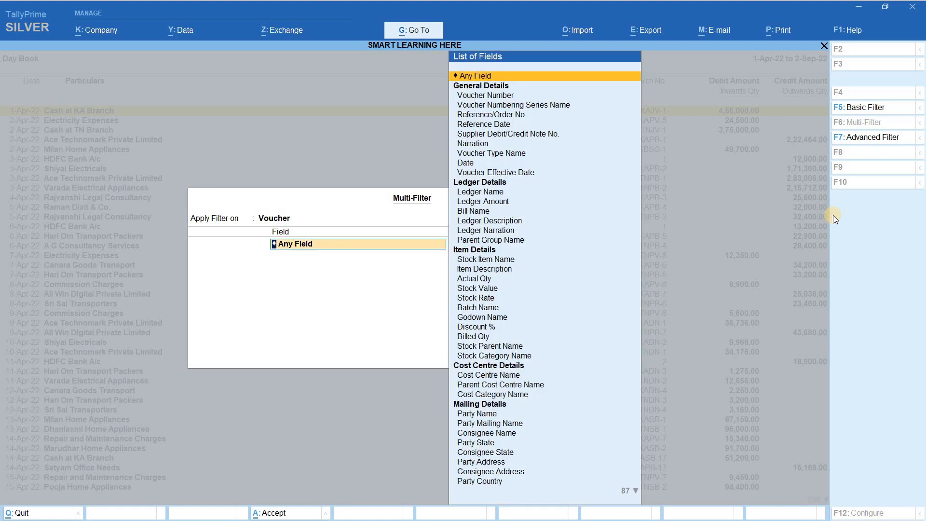
pyautogui.press('Down')
pyautogui.press('Down')
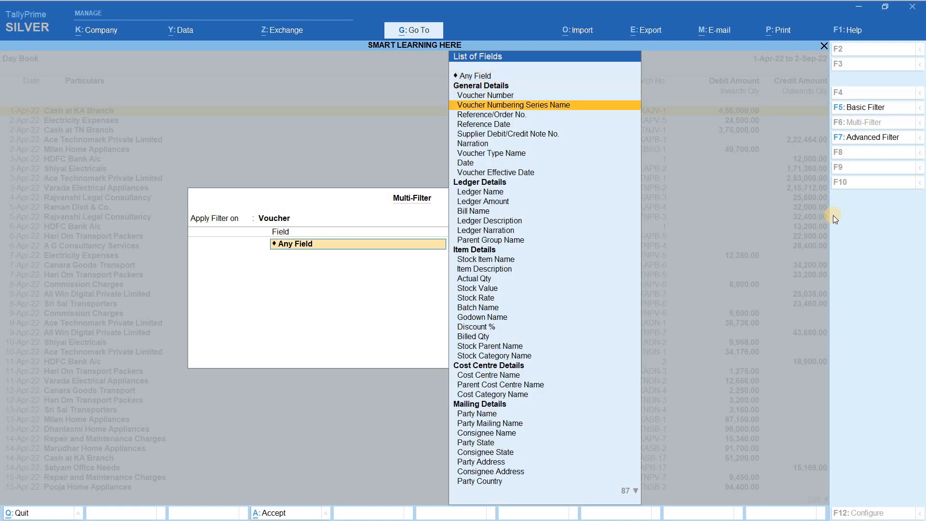
pyautogui.press('Up')
pyautogui.press('Return')
pyautogui.press('Return')
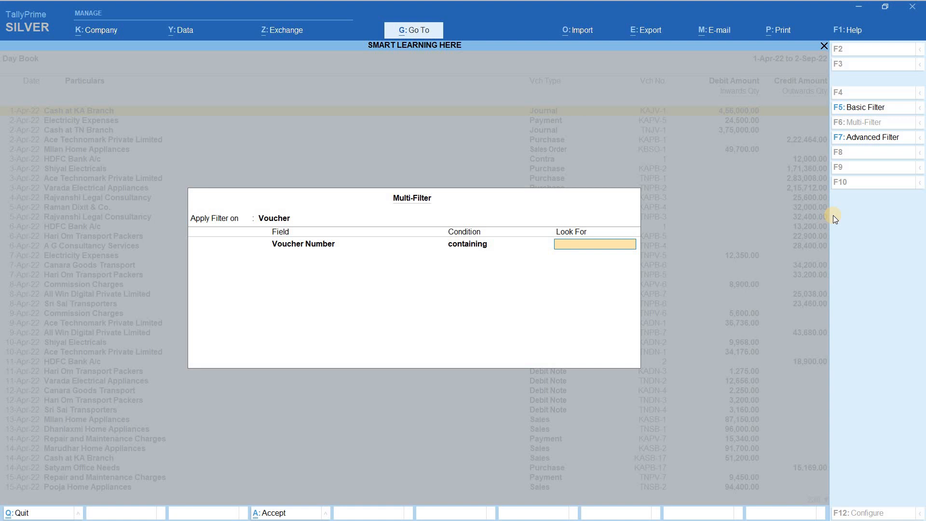
pyautogui.write('2')
pyautogui.press('Return')
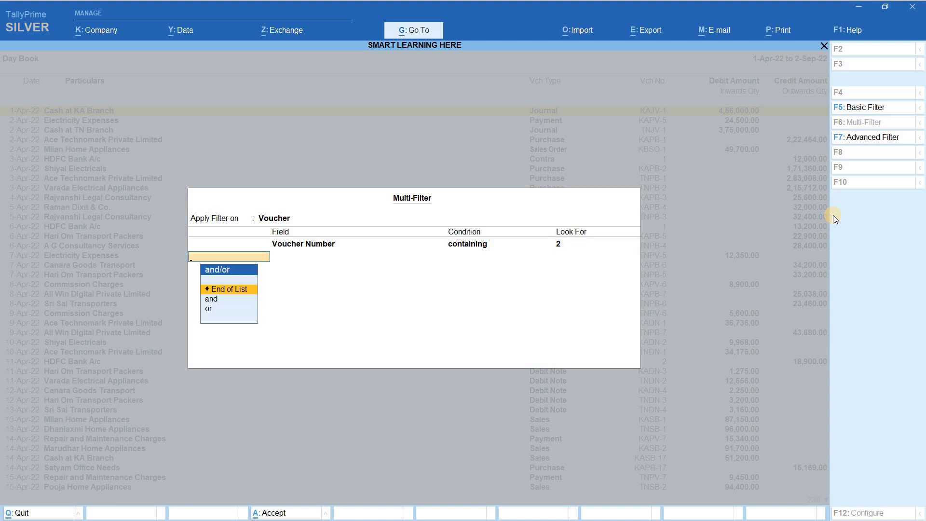
pyautogui.press('Return')
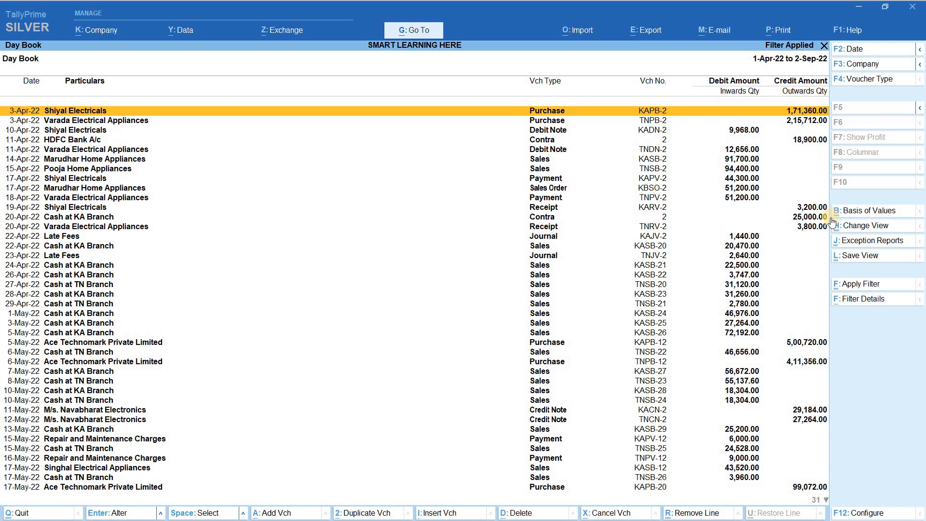
# Save the filtered report view as Day Book - My View and set it as the default view for the report
pyautogui.click(869, 257)
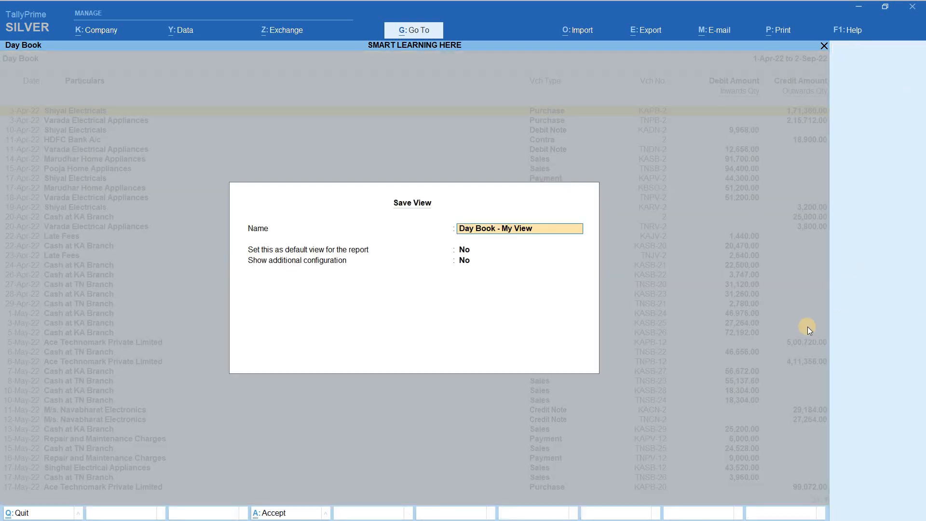
pyautogui.press('Return')
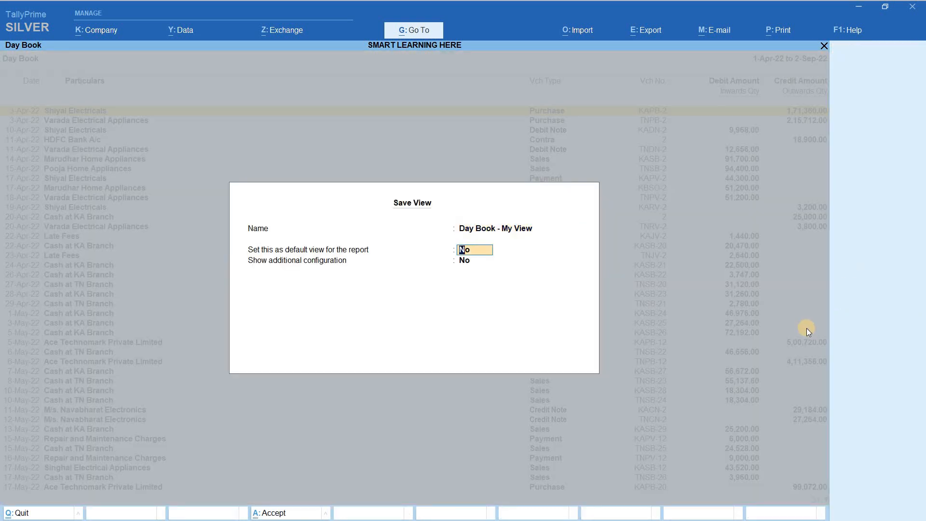
pyautogui.press('y')
pyautogui.press('Return')
pyautogui.press('Return')
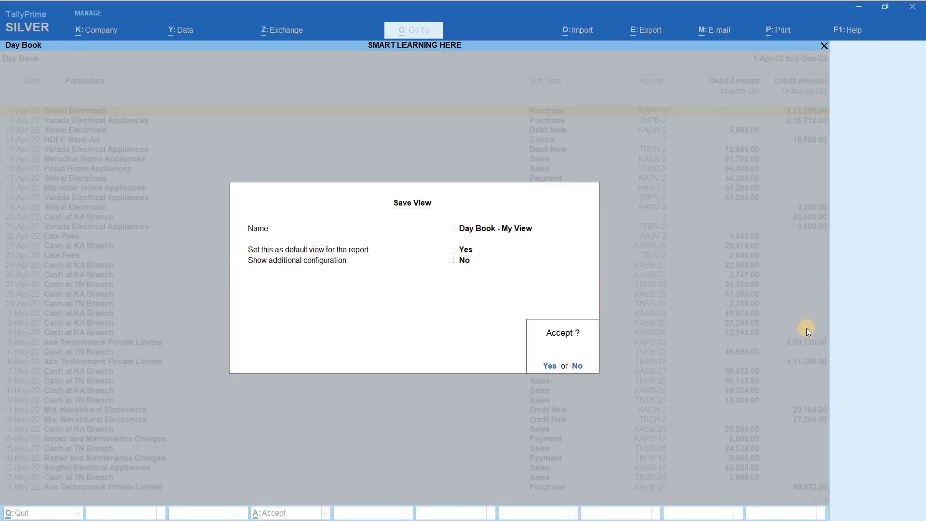
pyautogui.press('Return')
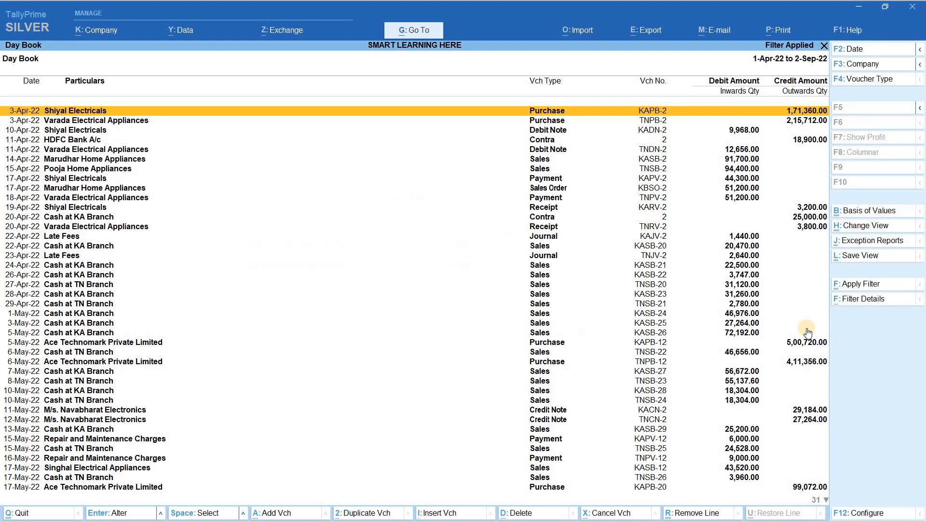